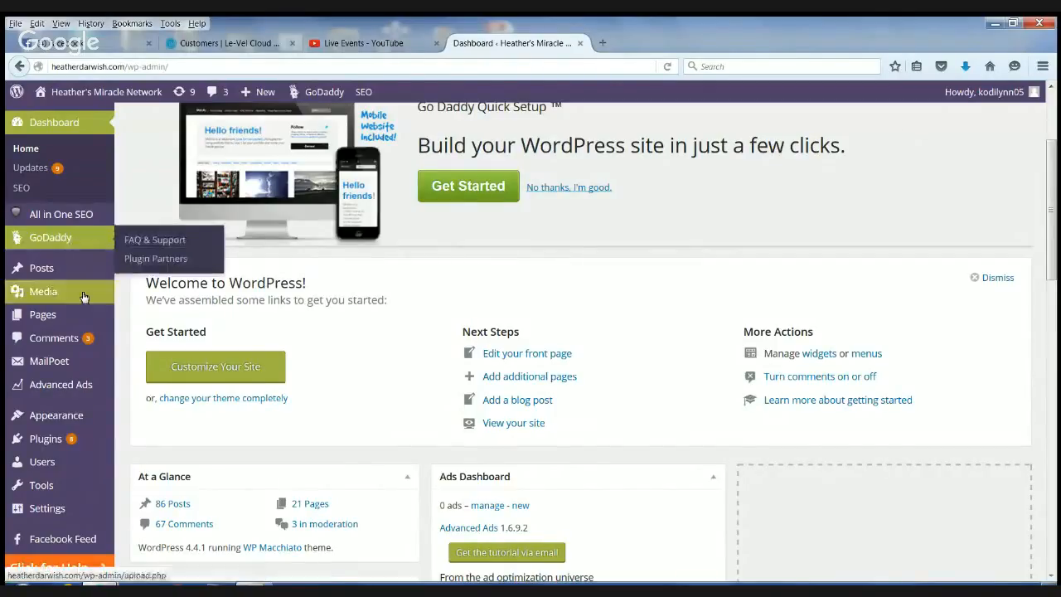
- Look over the WordPress dashboard's sections and widgets, including the options available for MailPoet
mouse_move(73, 315)
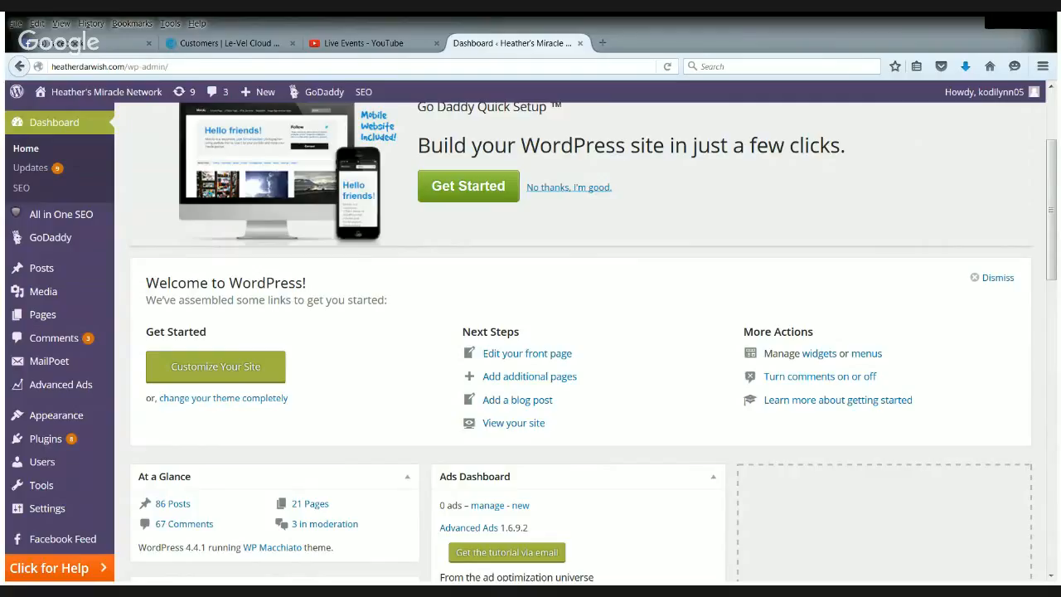
mouse_move(50, 329)
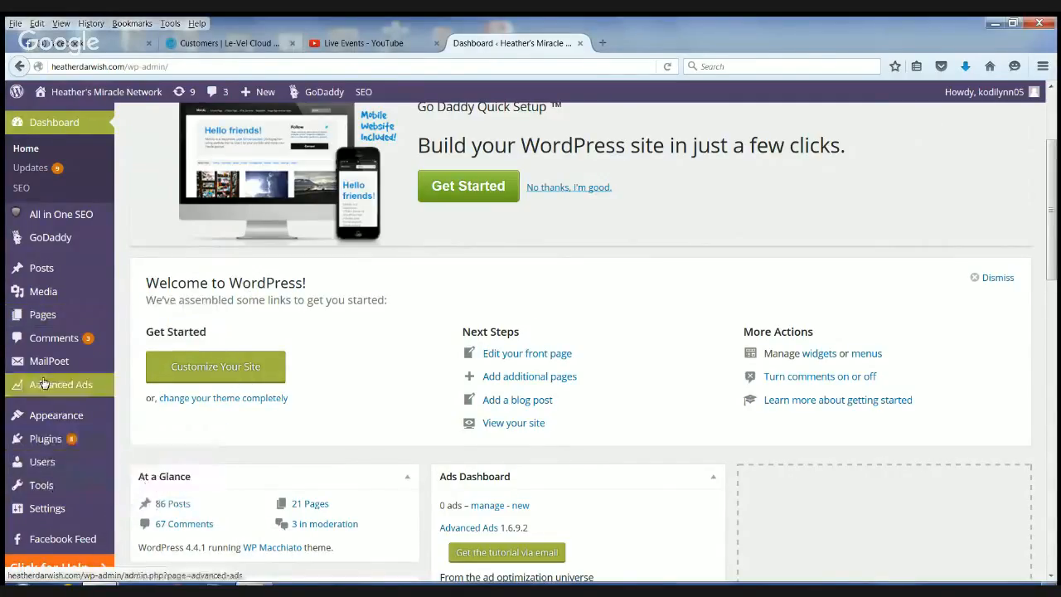
scroll(51, 338, up, 2)
scroll(64, 466, down, 5)
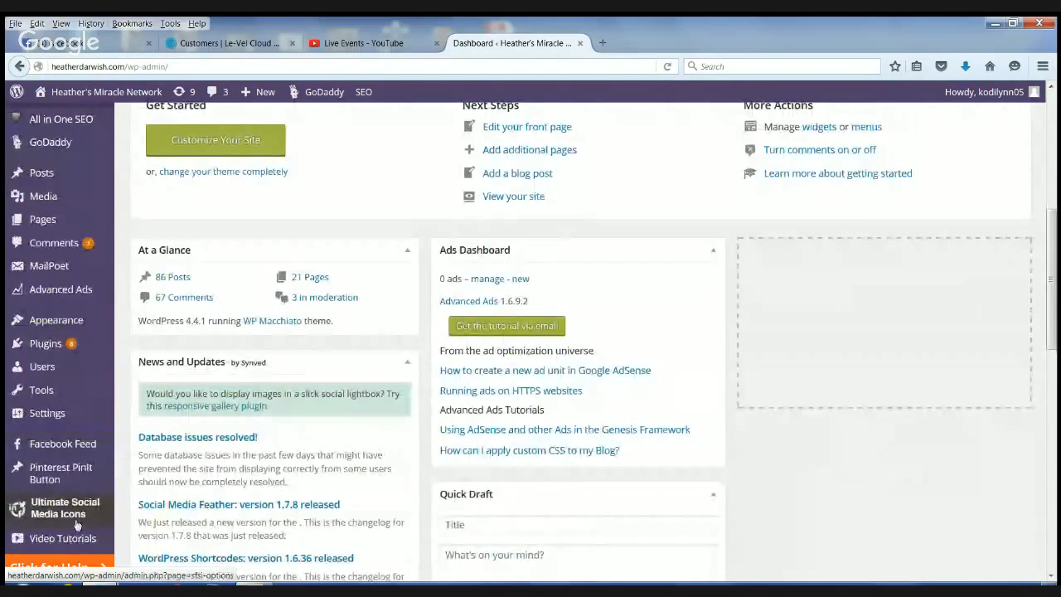
scroll(67, 398, down, 3)
mouse_move(55, 268)
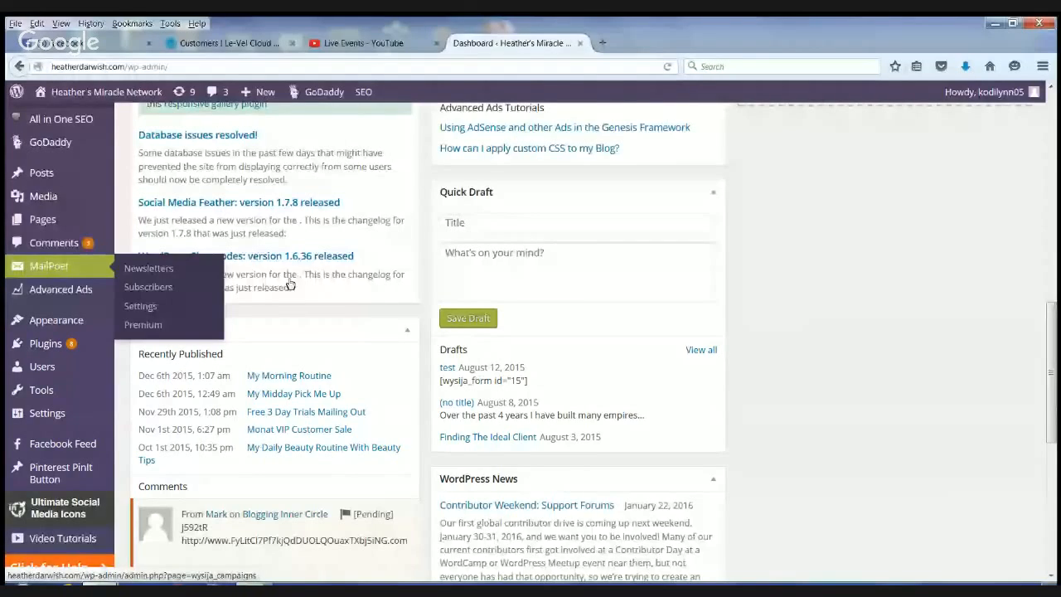
scroll(1055, 156, up, 1)
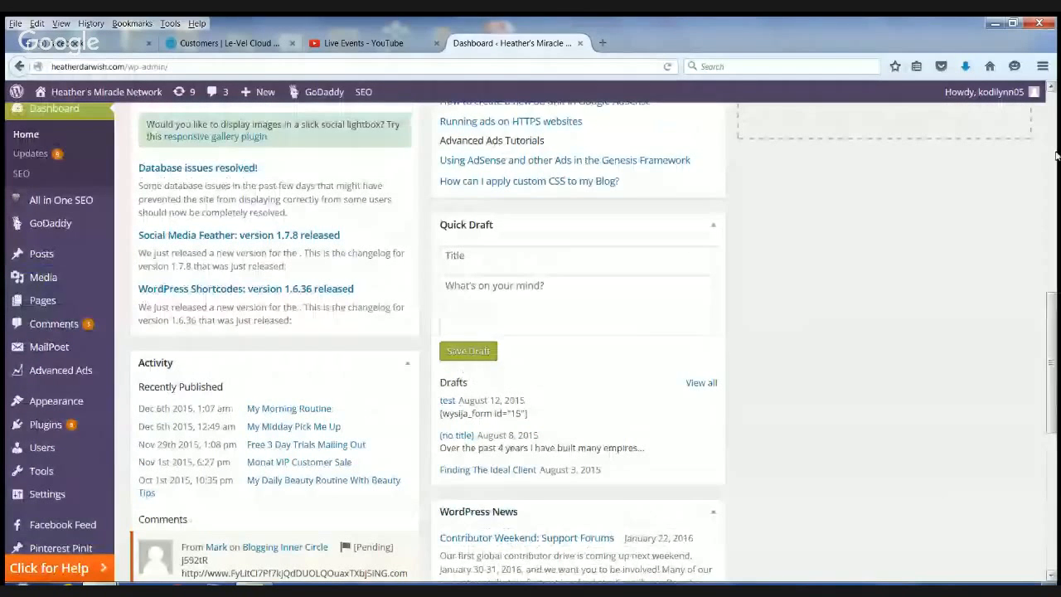
scroll(91, 445, up, 5)
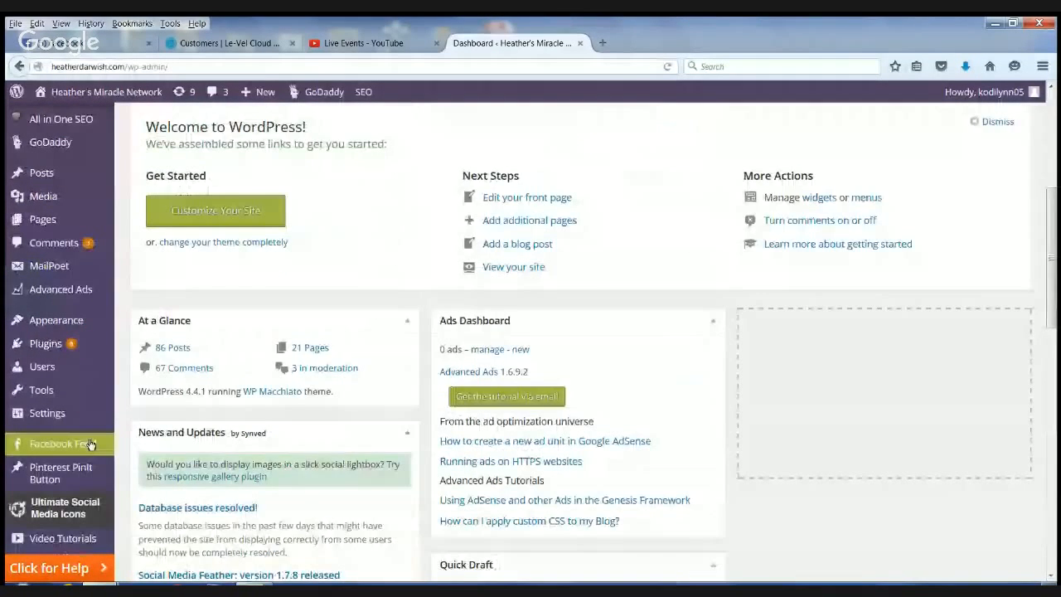
- Search the plugins available to add for "mailpoet"
scroll(91, 445, down, 2)
mouse_move(99, 343)
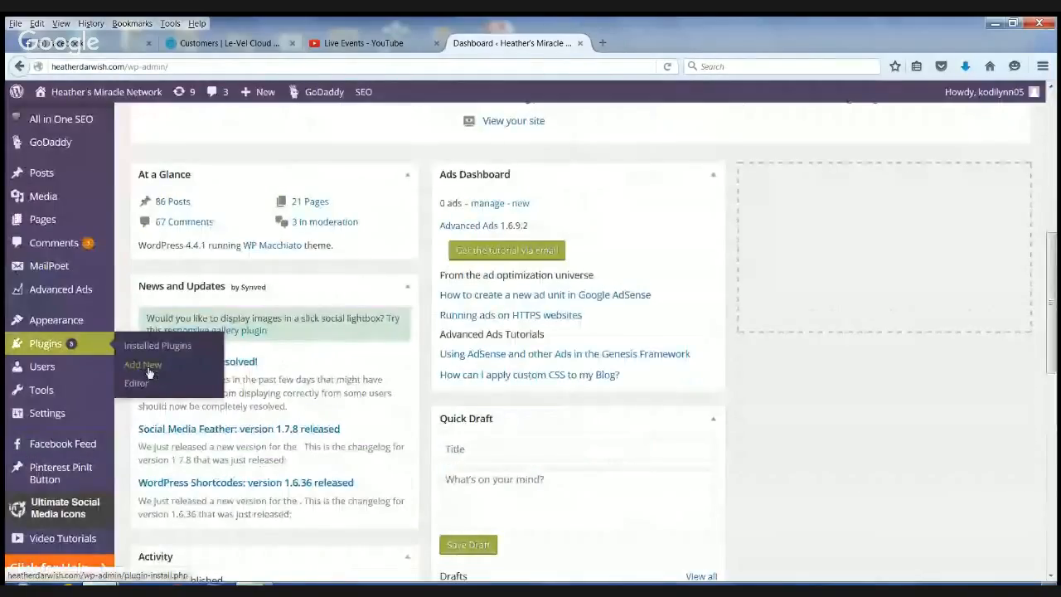
click(149, 373)
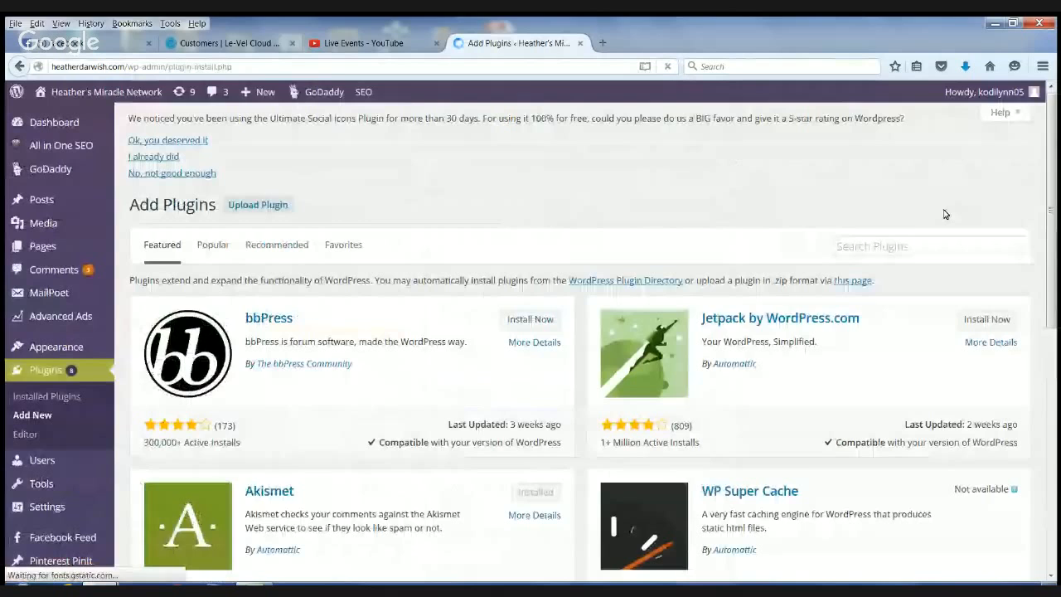
click(894, 246)
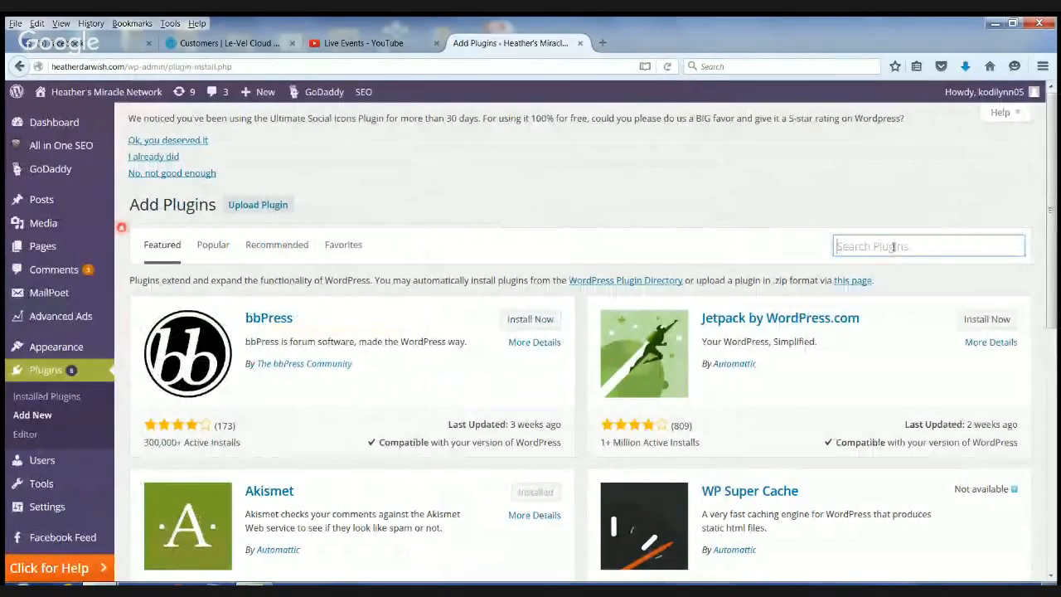
text(mallpoet)
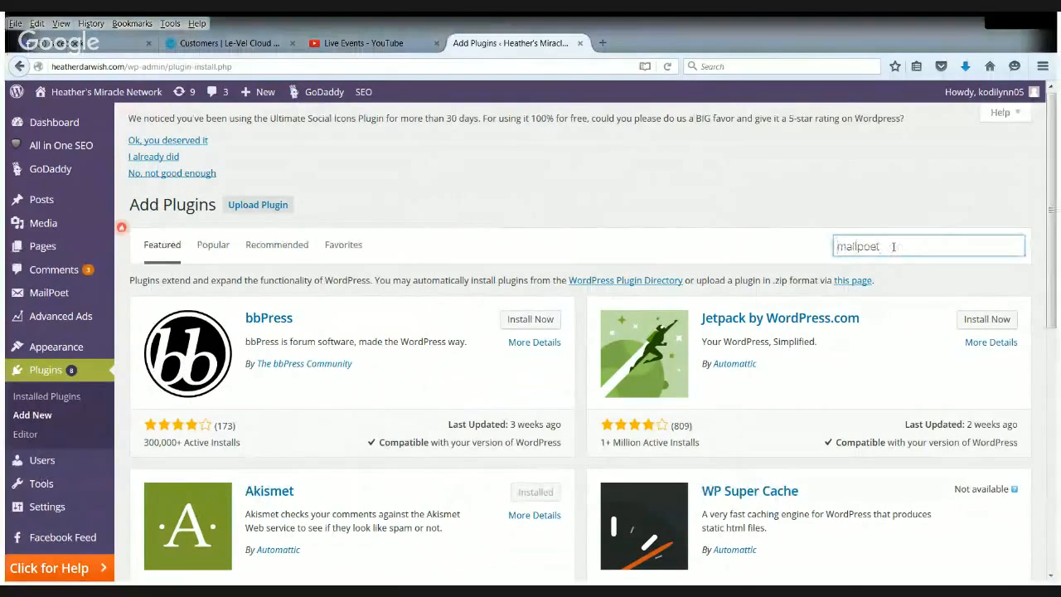
scroll(896, 249, down, 3)
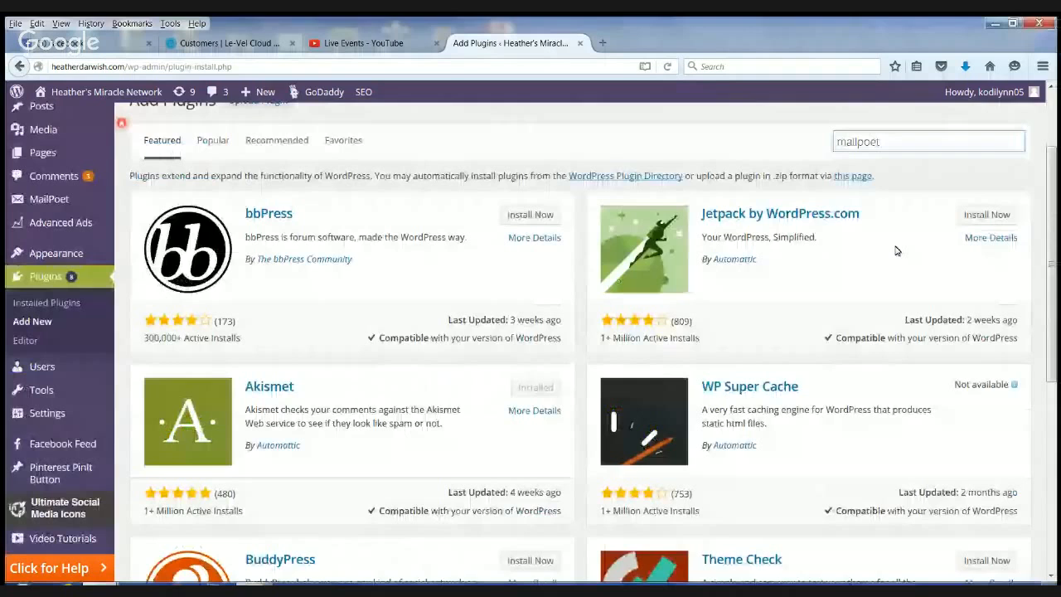
scroll(896, 250, up, 3)
key(Return)
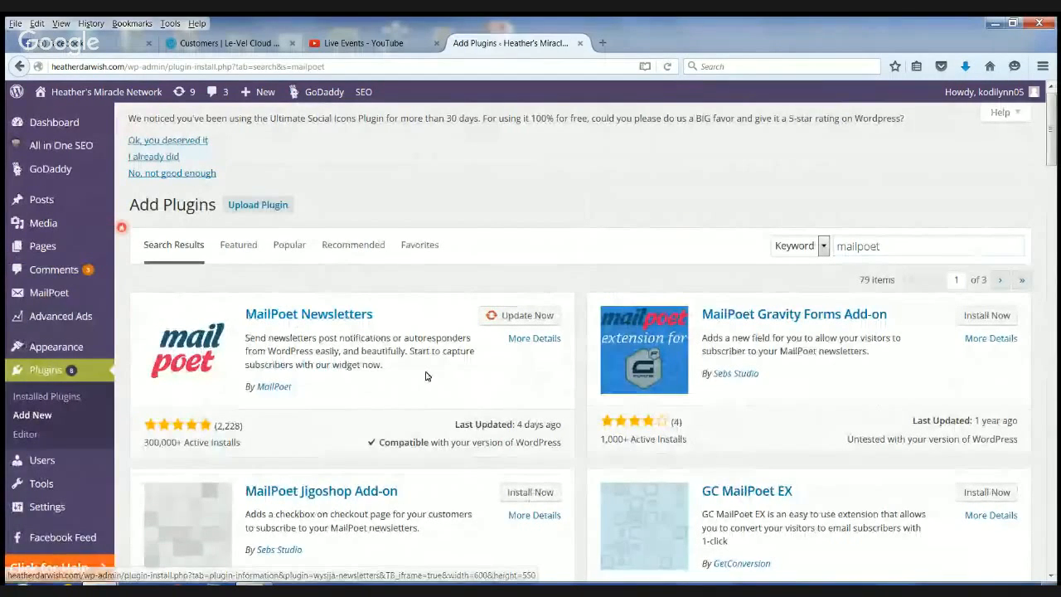
- Open the MailPoet subscribers list and look through the existing entries
scroll(426, 363, down, 2)
mouse_move(46, 226)
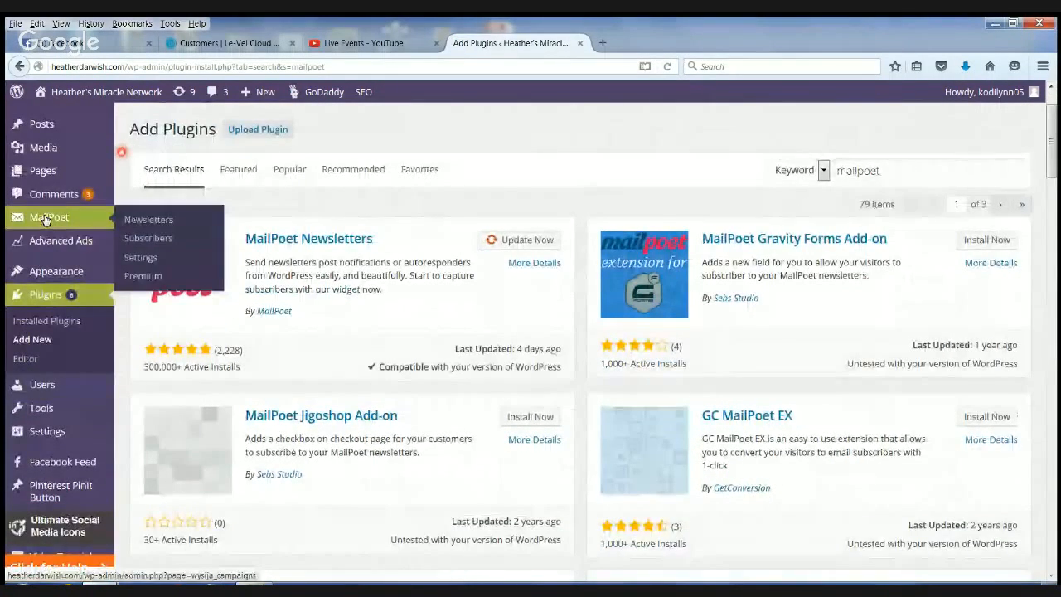
click(151, 239)
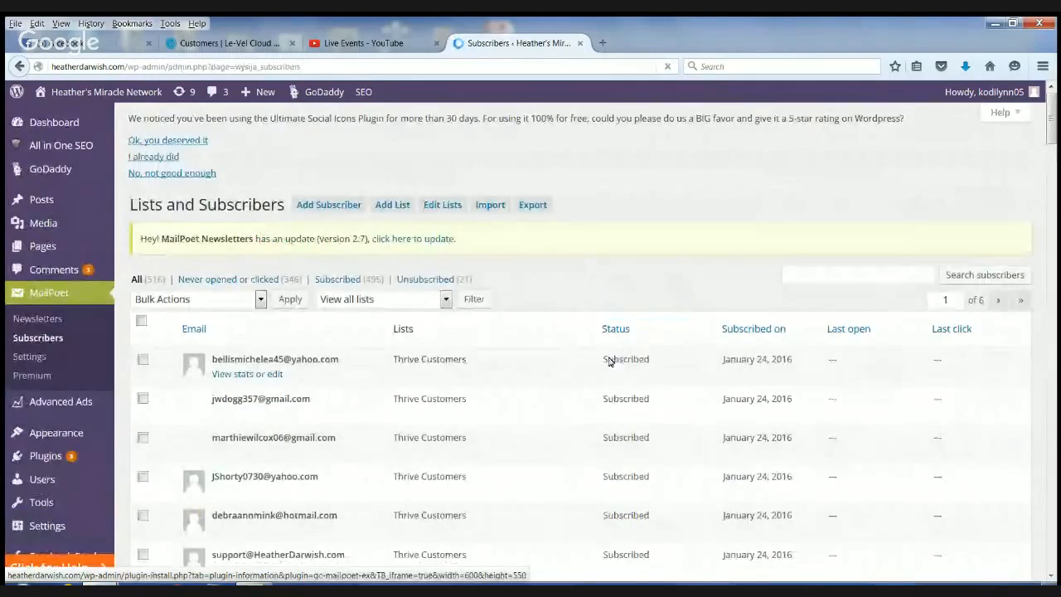
scroll(623, 353, down, 10)
scroll(605, 363, down, 5)
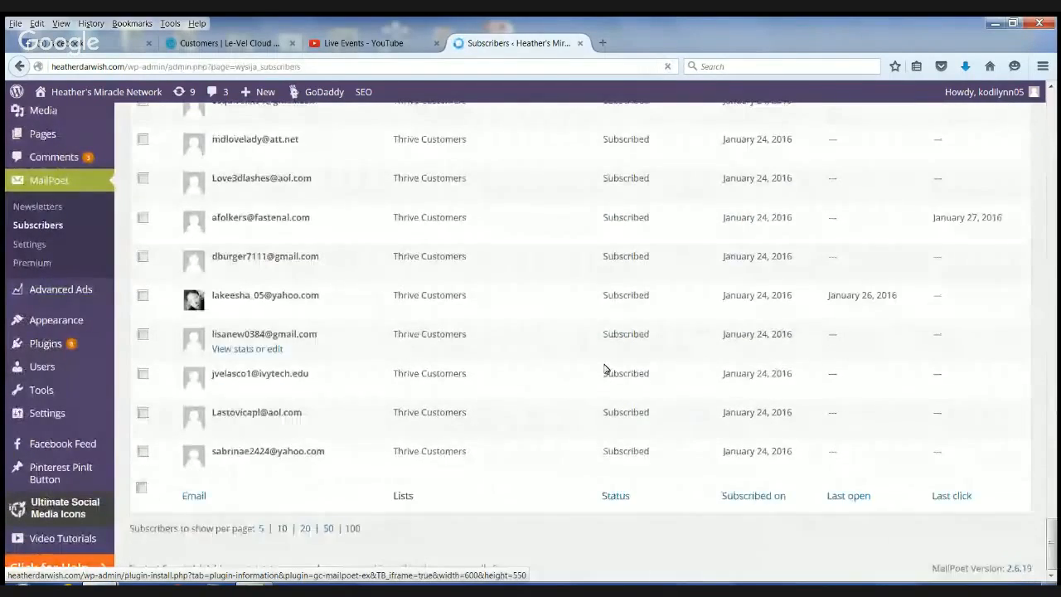
scroll(555, 456, up, 15)
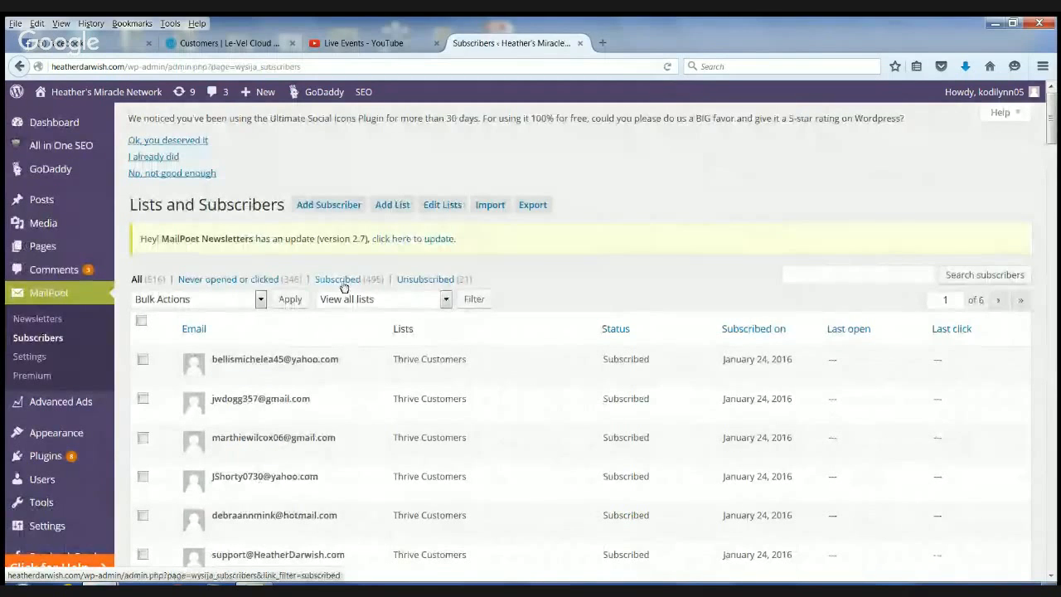
- Start a subscriber import by file upload and choose "free customer account email and name.csv" from the Word Documents folder inside Thrive
click(490, 206)
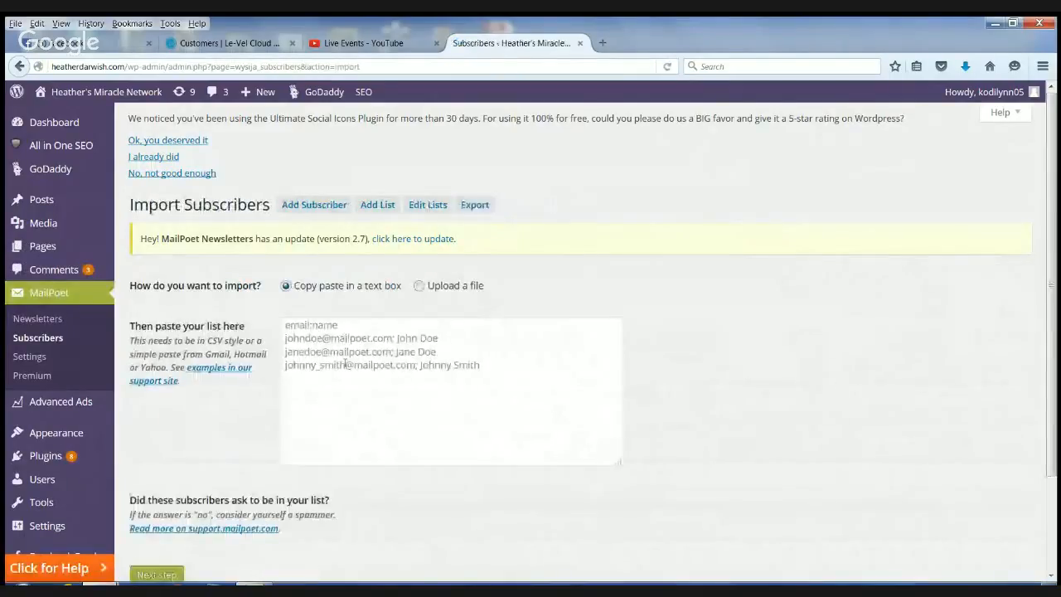
click(421, 288)
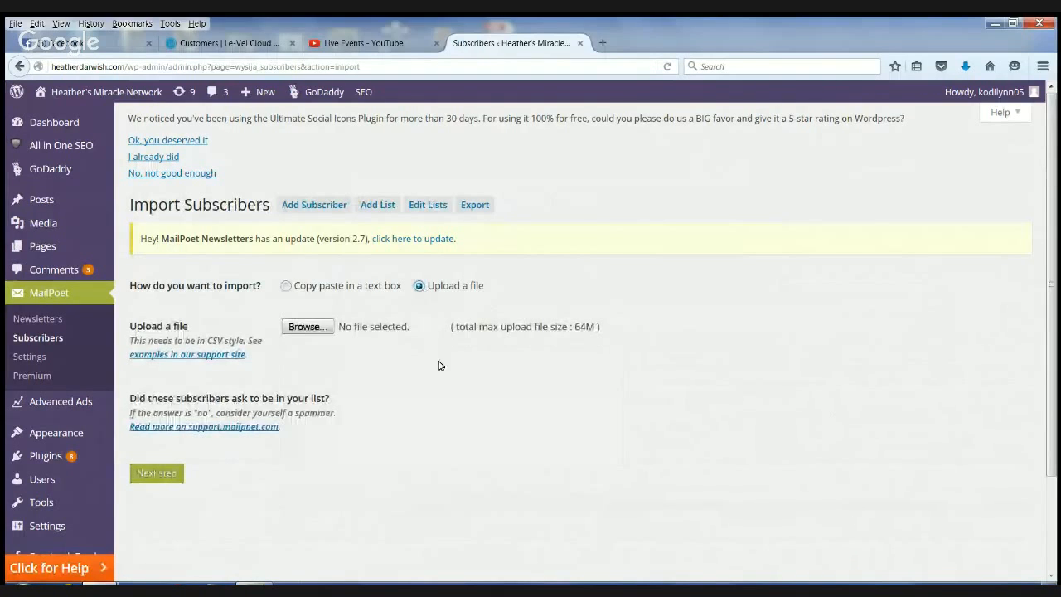
click(305, 329)
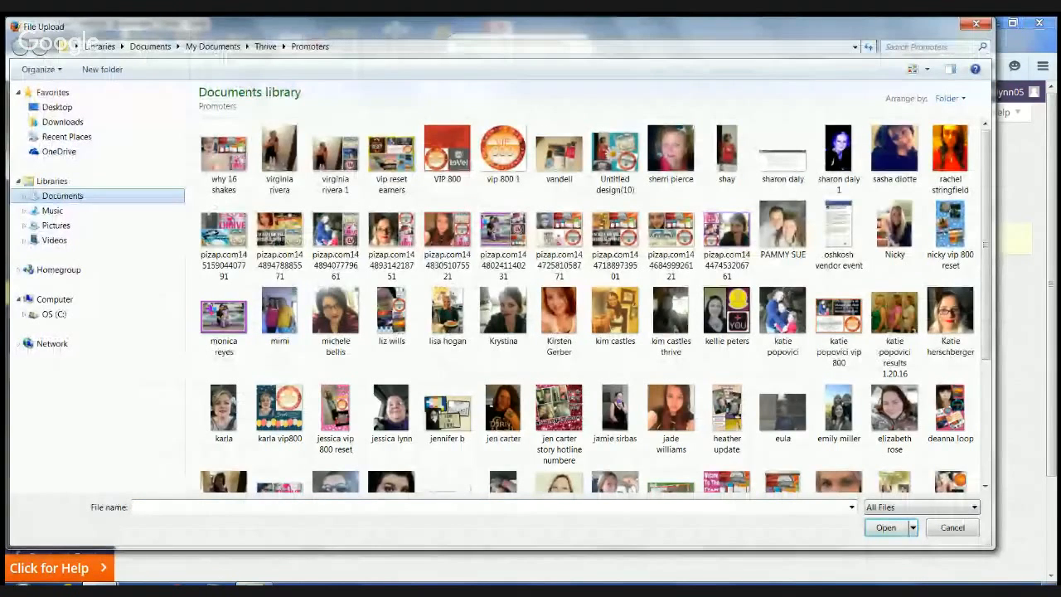
double_click(62, 195)
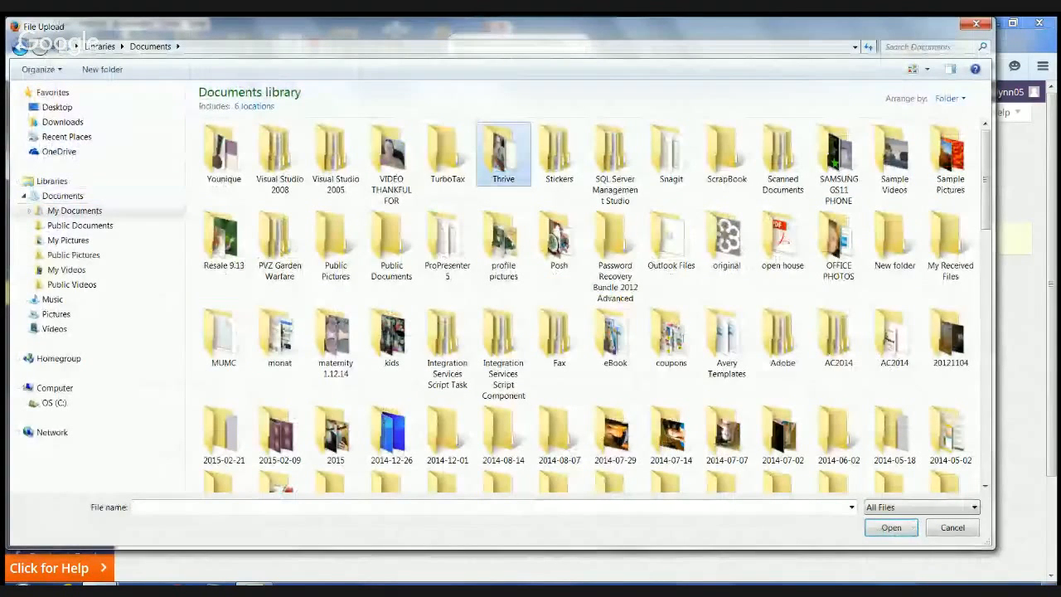
double_click(504, 155)
double_click(280, 161)
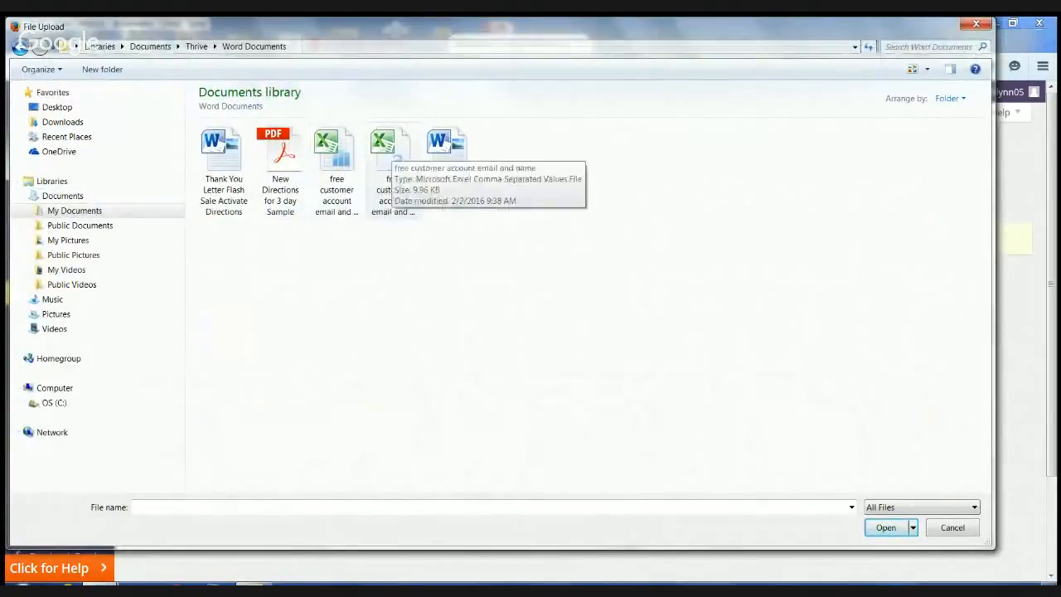
click(392, 149)
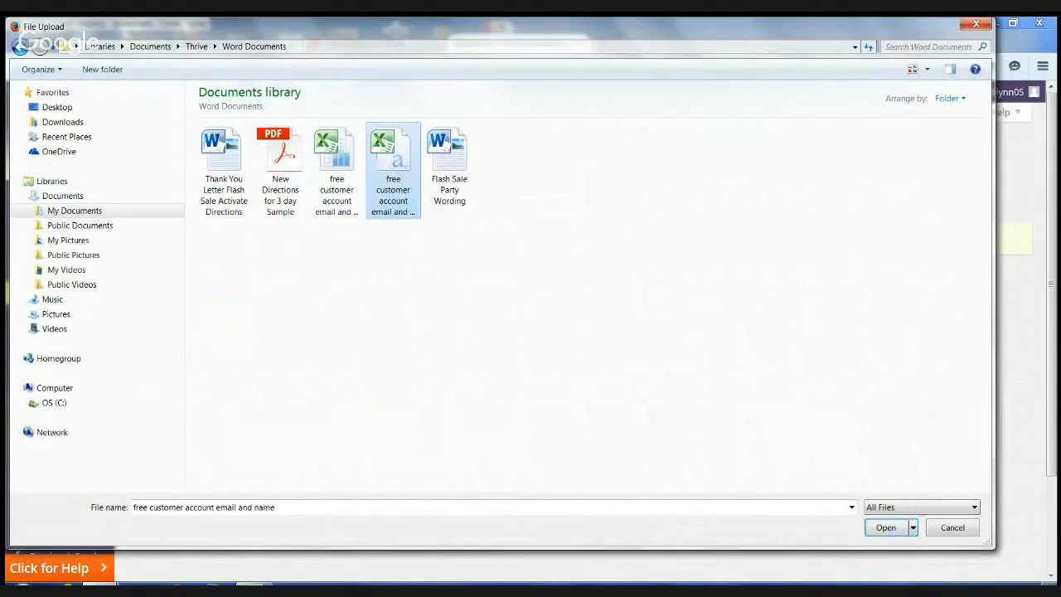
click(895, 528)
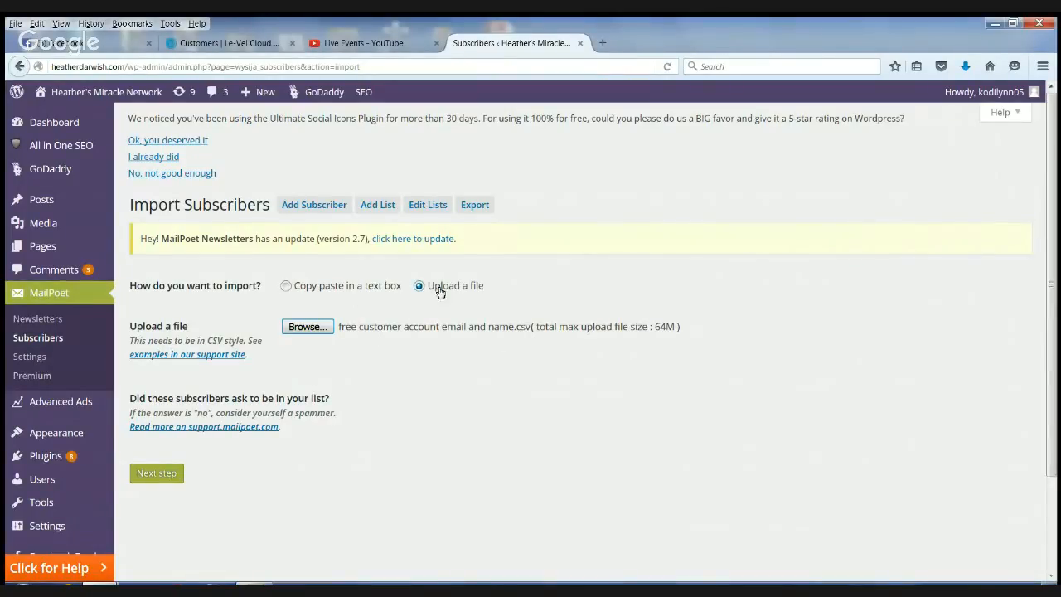
- Proceed with the uploaded file's matched name and email columns and import the subscribers into the Thrive Customers list
mouse_move(103, 514)
click(150, 475)
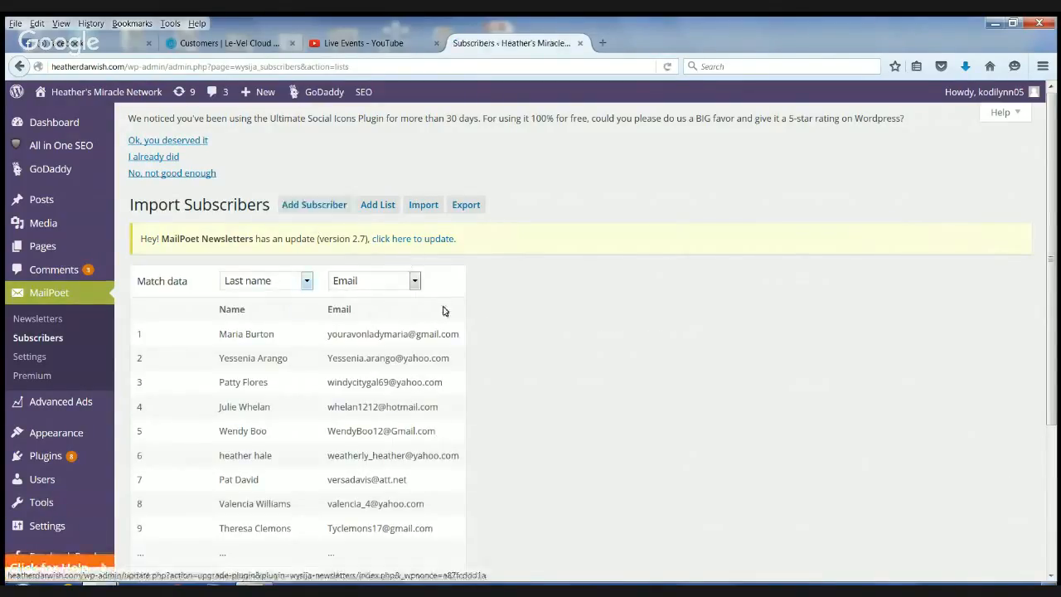
scroll(445, 311, down, 5)
click(287, 415)
click(148, 512)
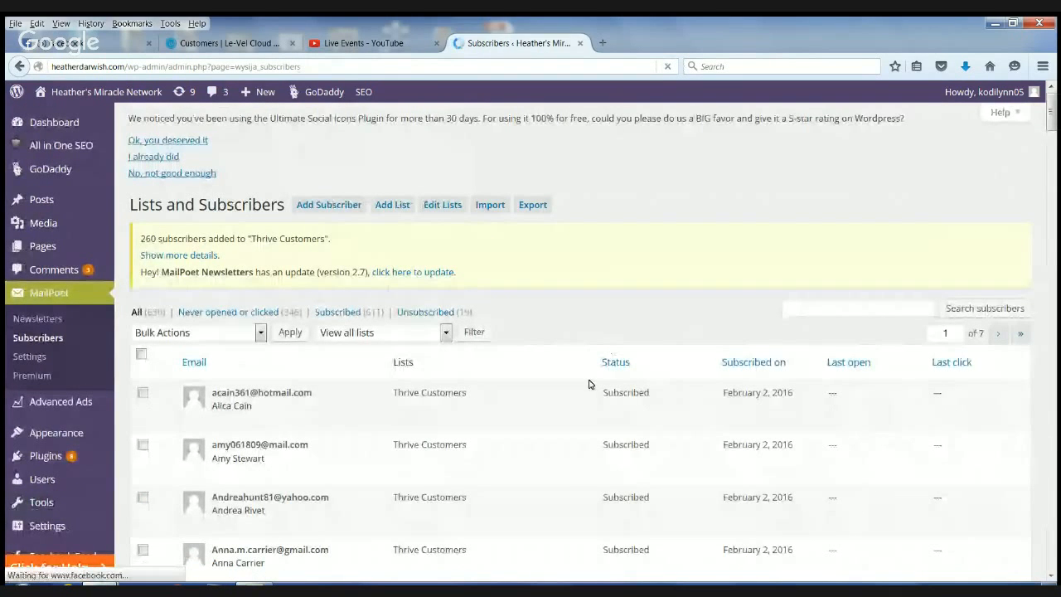
- Look through the first page of the subscriber list, checking the names, list assignment and subscription dates after the import
scroll(589, 384, down, 10)
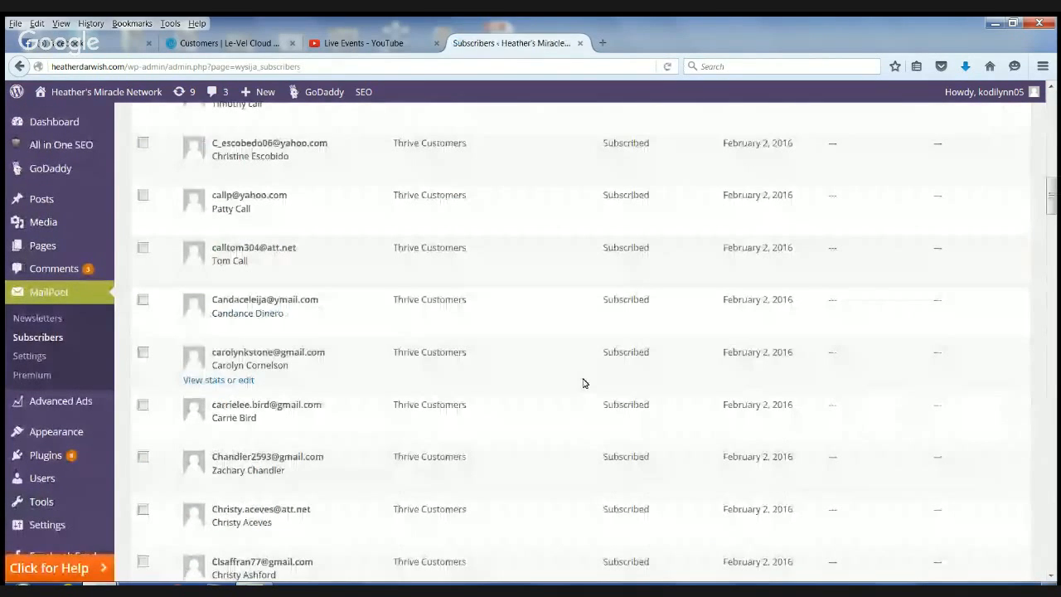
scroll(585, 384, down, 20)
drag(1054, 544, 1055, 103)
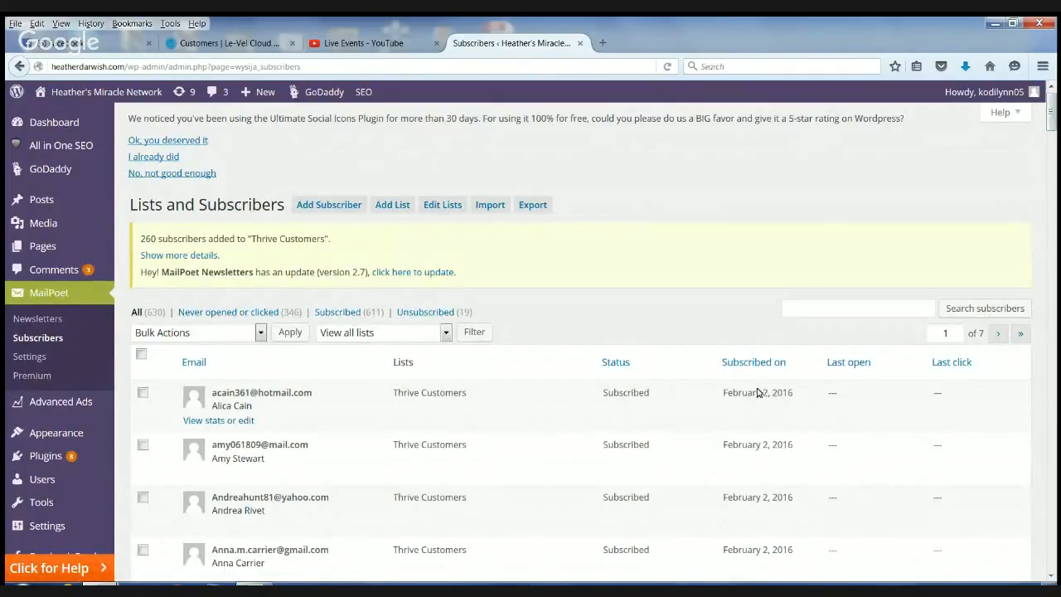
drag(1055, 122, 773, 310)
scroll(776, 358, down, 10)
scroll(776, 357, down, 20)
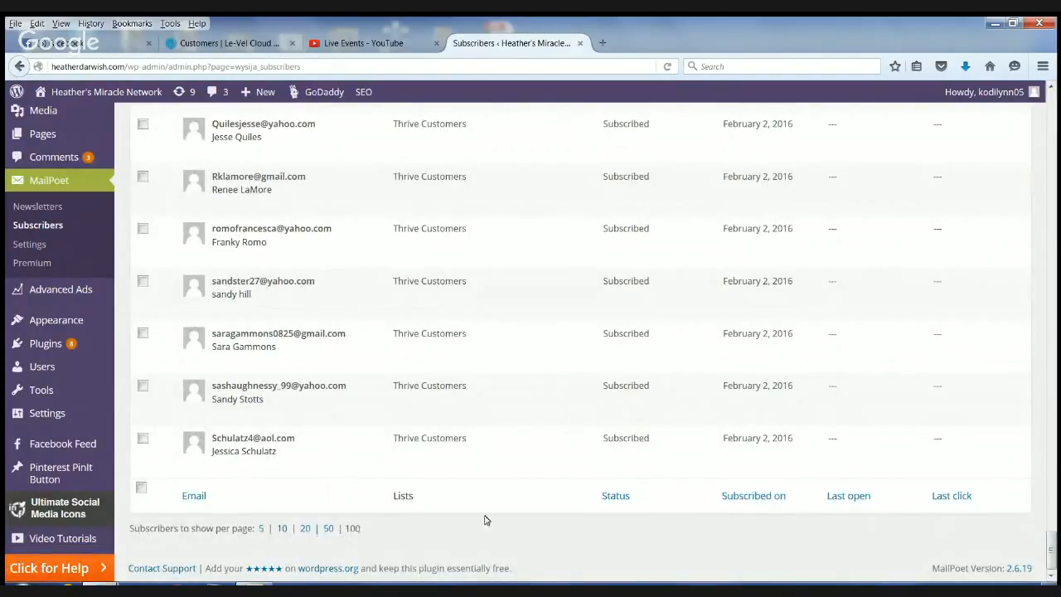
scroll(663, 493, up, 5)
drag(1051, 512, 1052, 112)
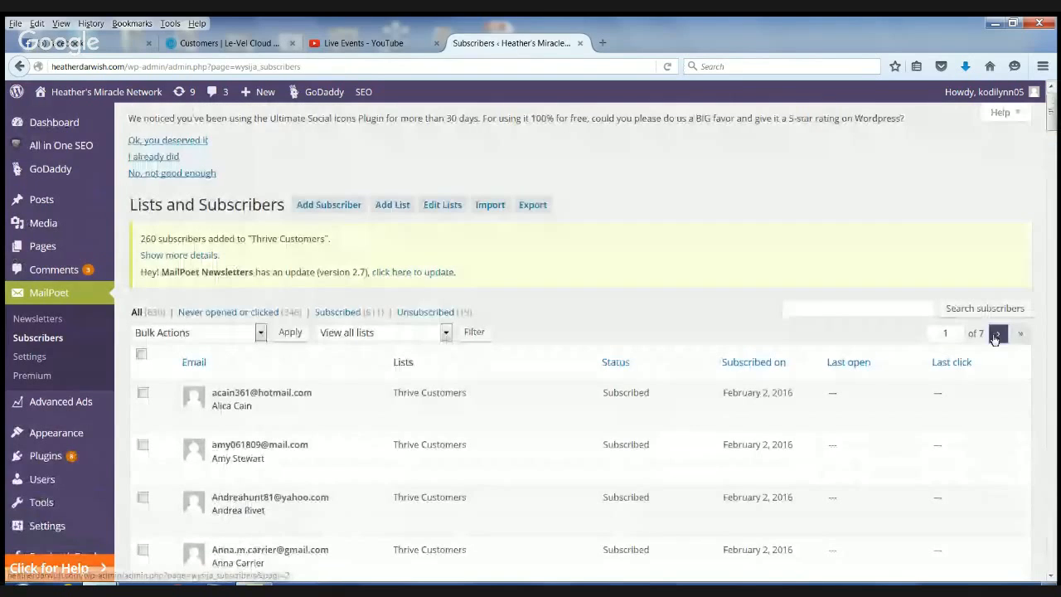
- Go forward to page 3 of the subscriber list, then back to page 2, examining the subscription dates
click(996, 339)
click(998, 301)
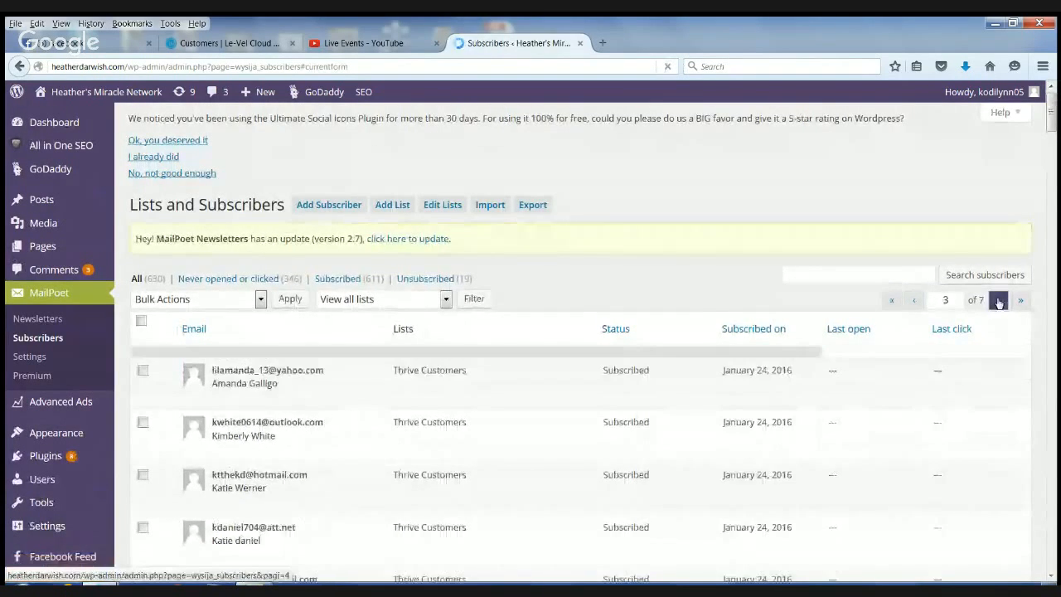
scroll(769, 303, down, 3)
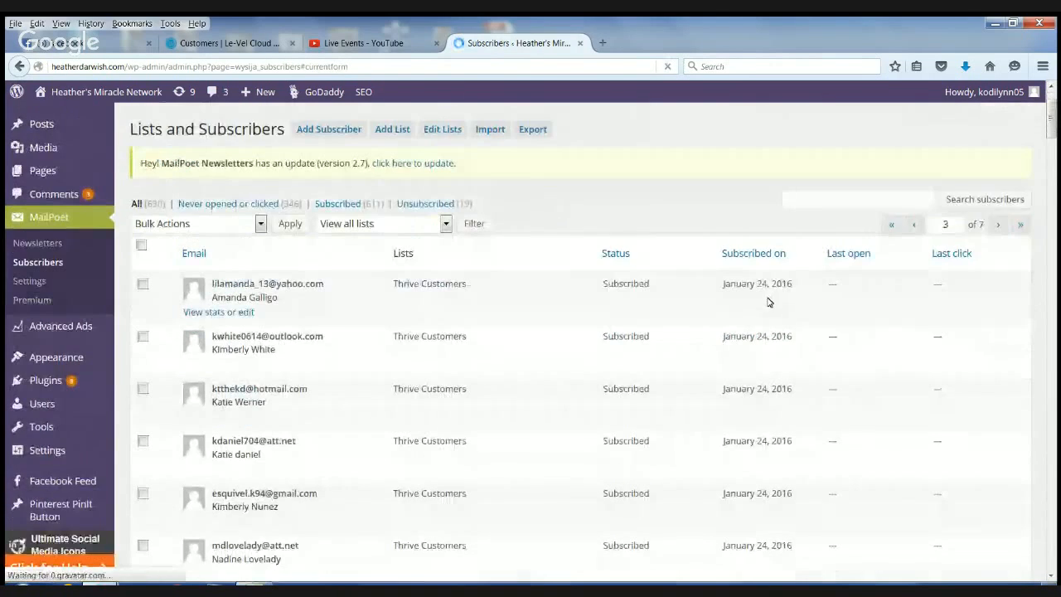
scroll(770, 302, down, 9)
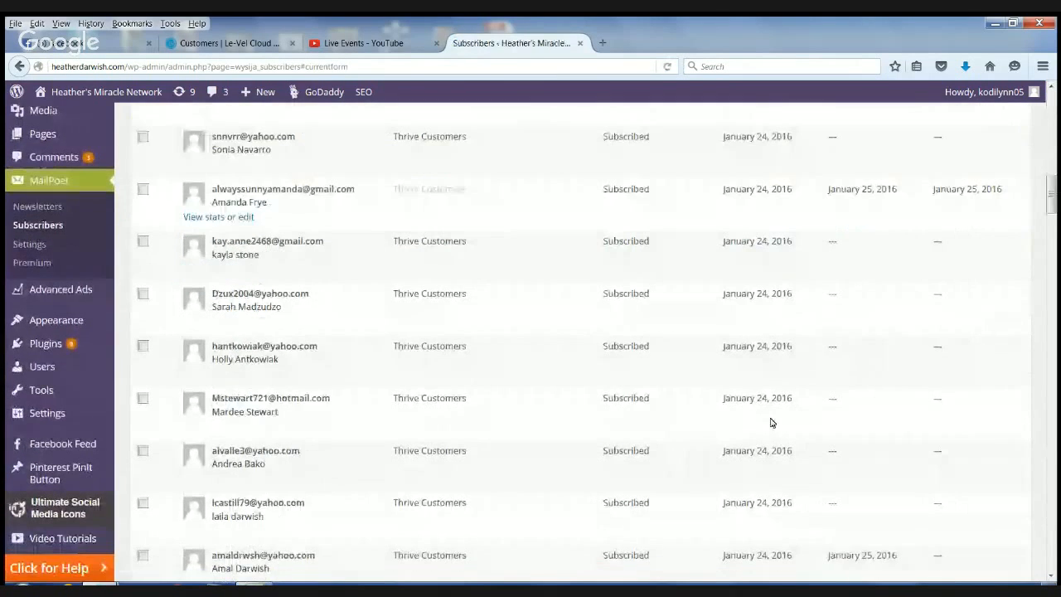
scroll(779, 418, up, 10)
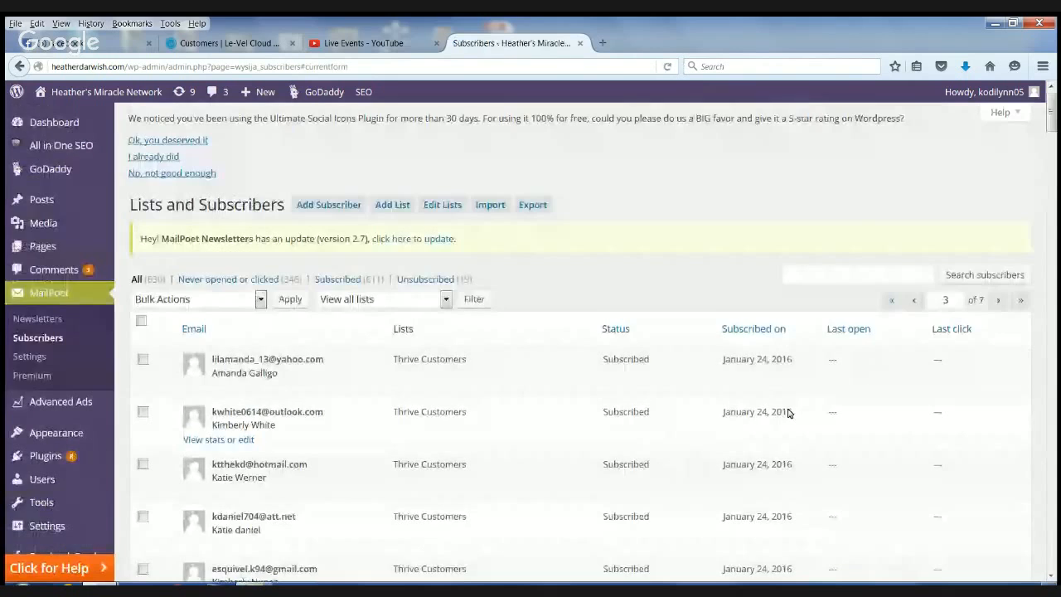
click(914, 299)
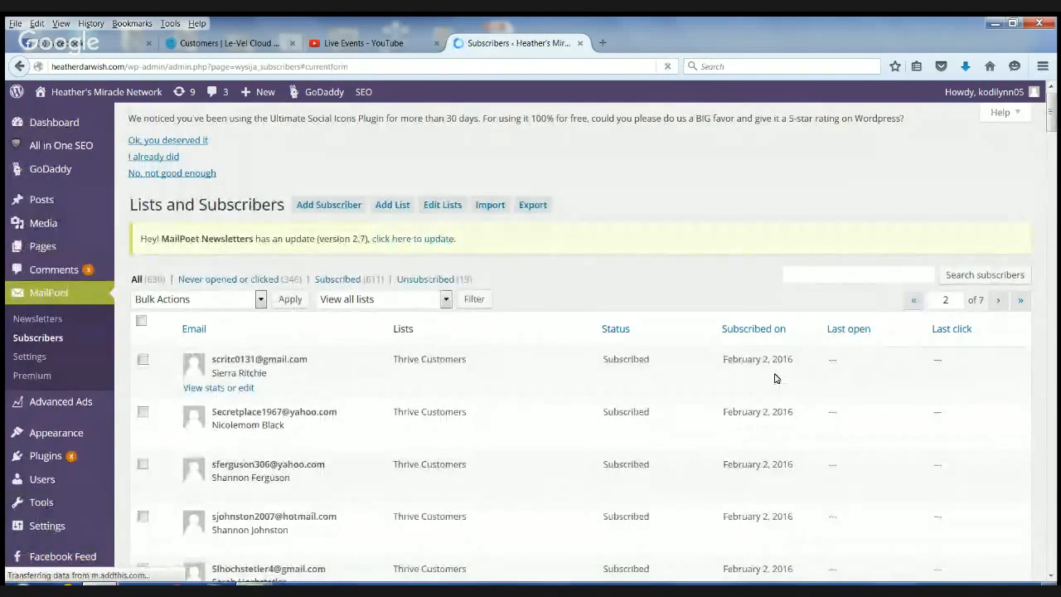
scroll(775, 377, down, 3)
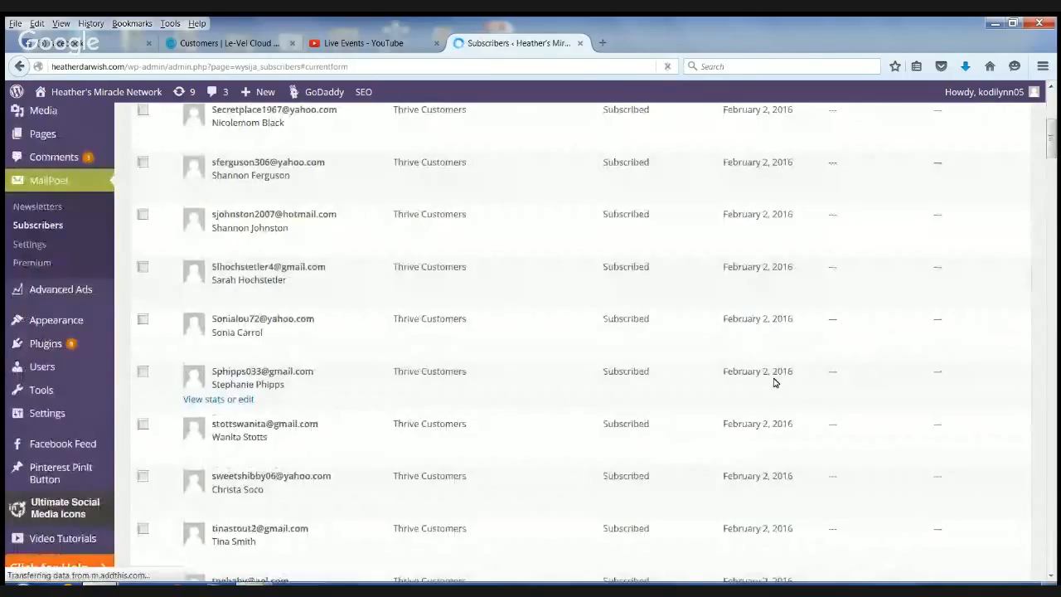
- Return to the first page of the subscriber list and examine its names, list assignment and subscription dates down to the last entry
scroll(775, 382, down, 5)
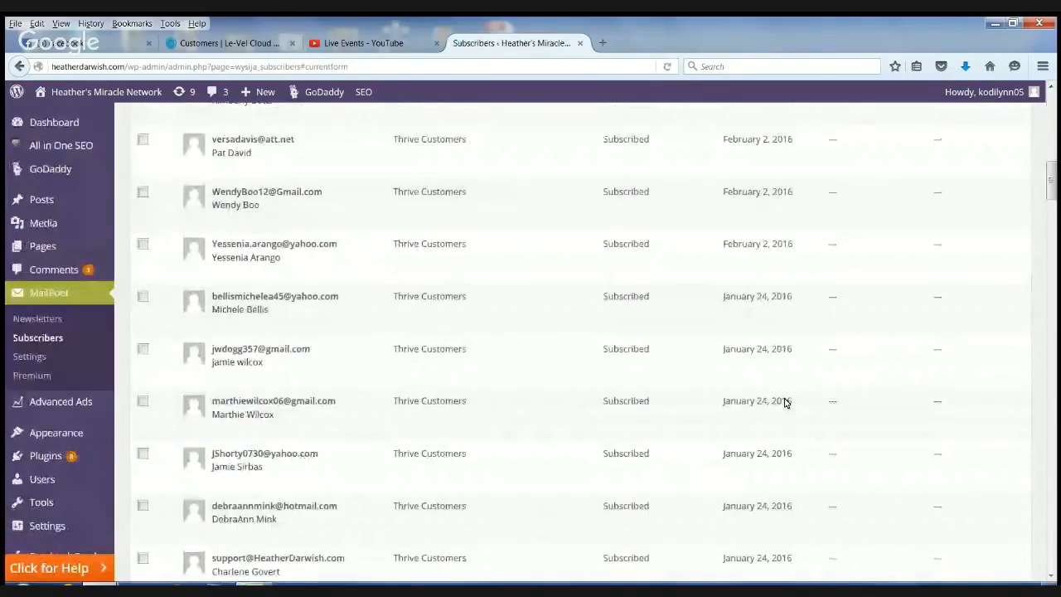
scroll(892, 379, up, 10)
scroll(892, 379, down, 2)
click(912, 160)
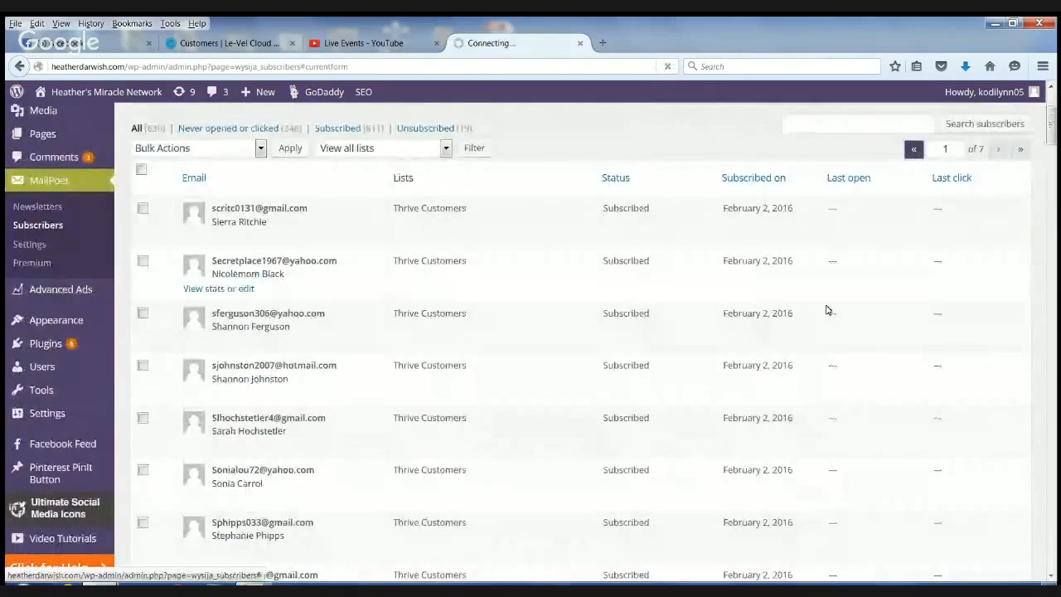
scroll(814, 357, down, 1)
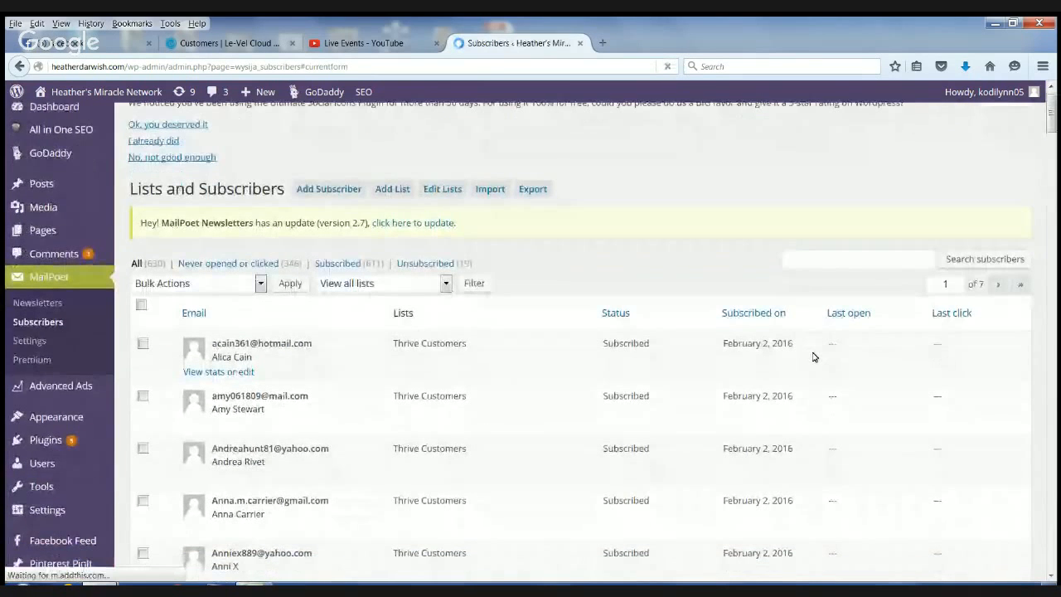
scroll(814, 357, down, 5)
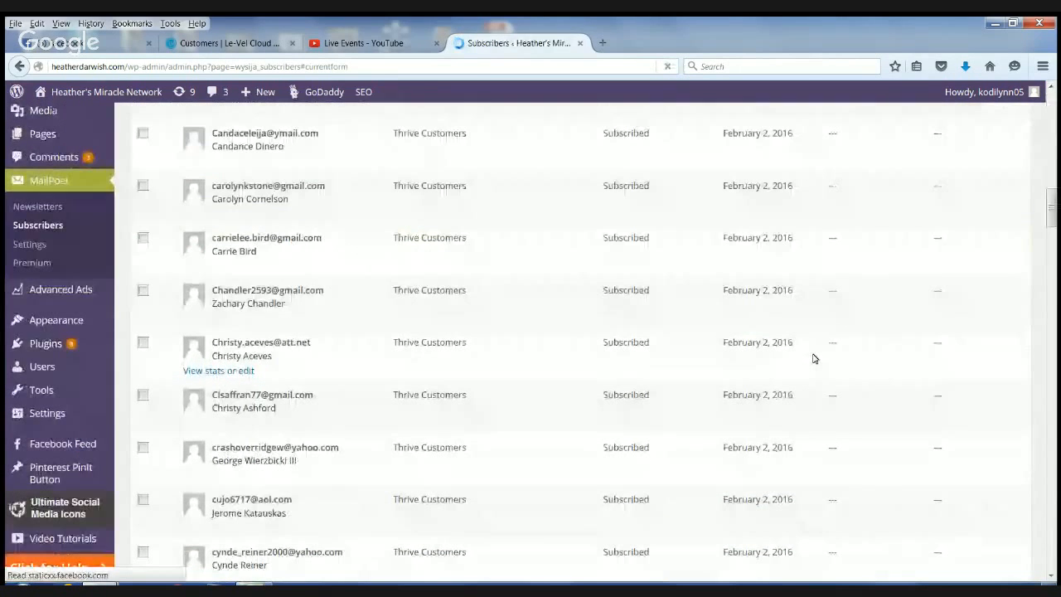
scroll(814, 358, down, 20)
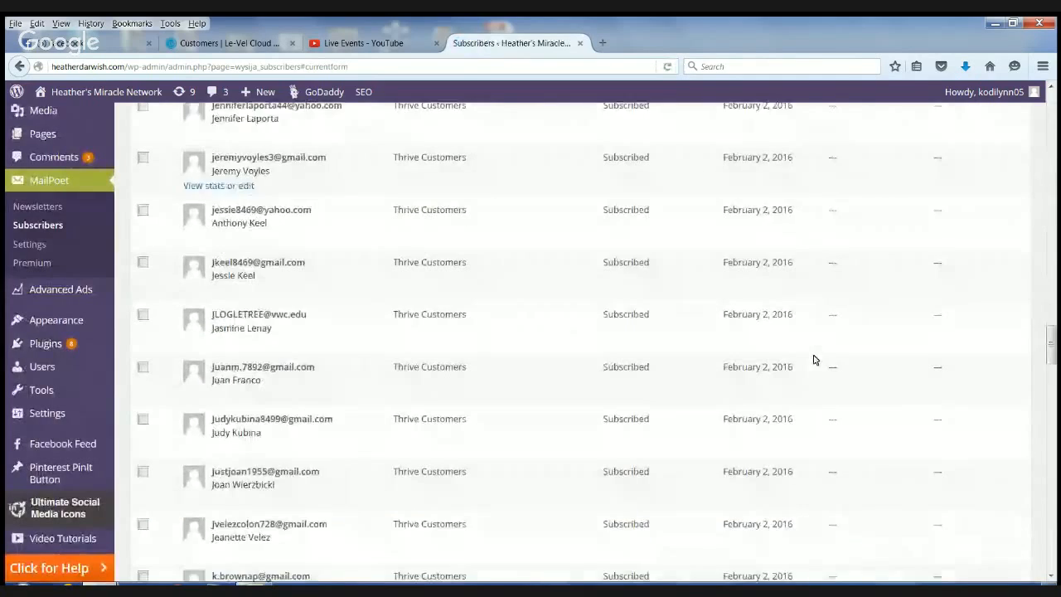
scroll(1053, 456, down, 15)
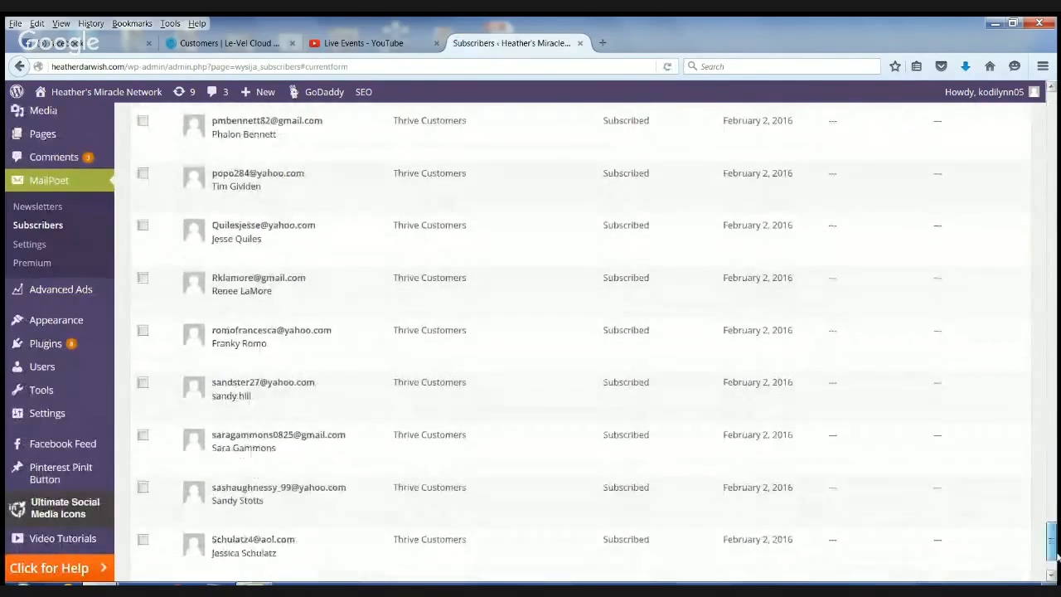
drag(1052, 456, 929, 123)
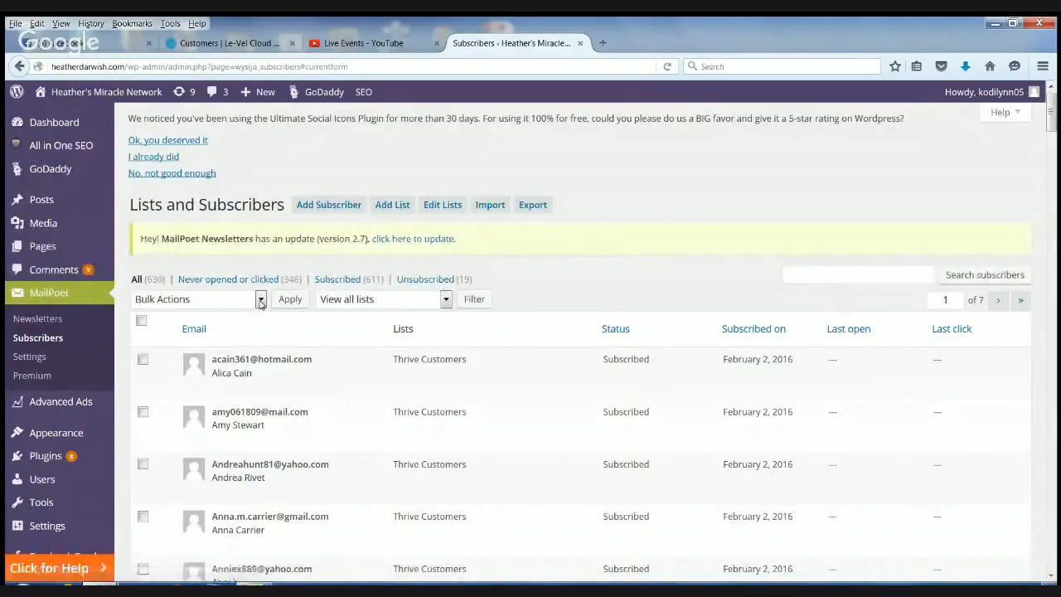
- Create a standard newsletter with the subject line "test" for the Thrive Customers list and continue to its design step
click(38, 320)
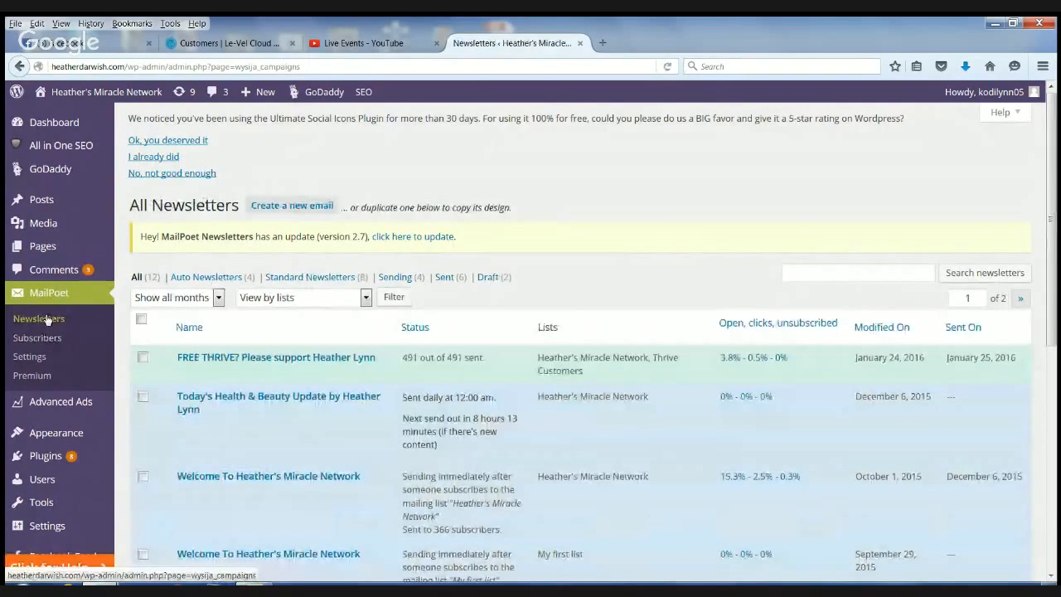
click(292, 205)
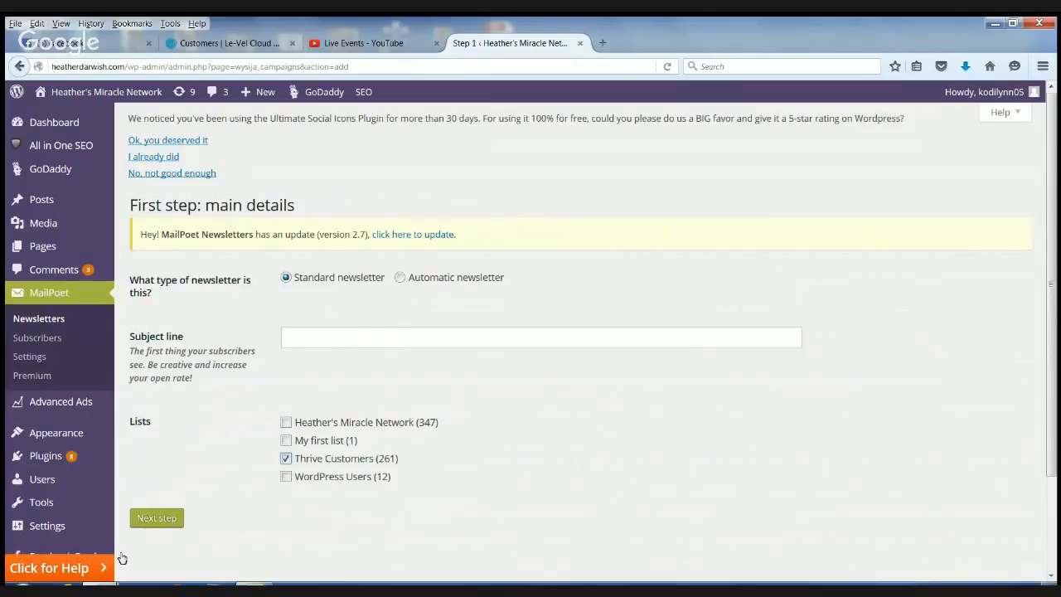
click(150, 522)
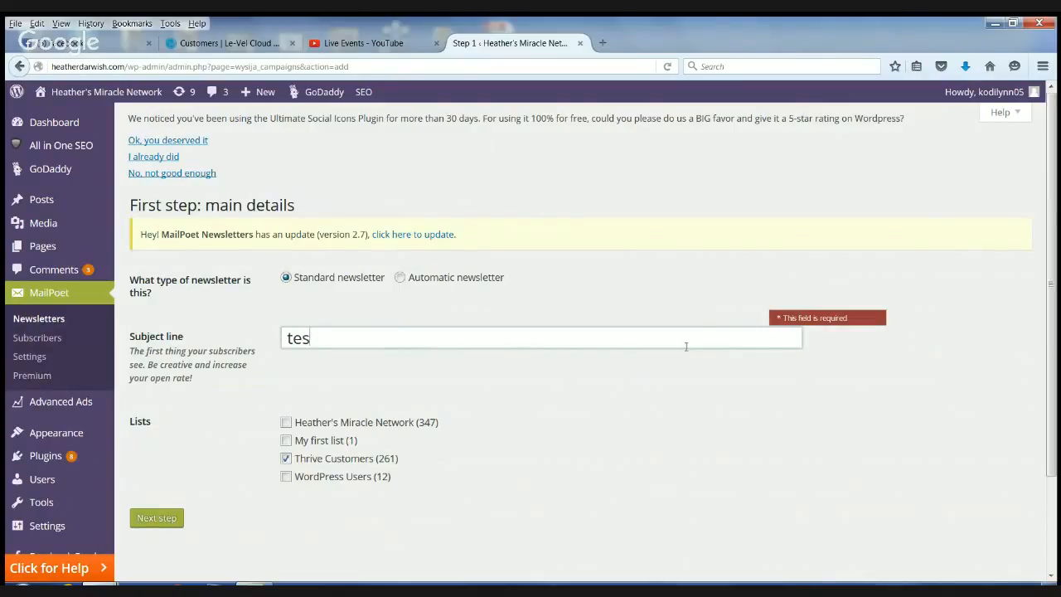
click(174, 518)
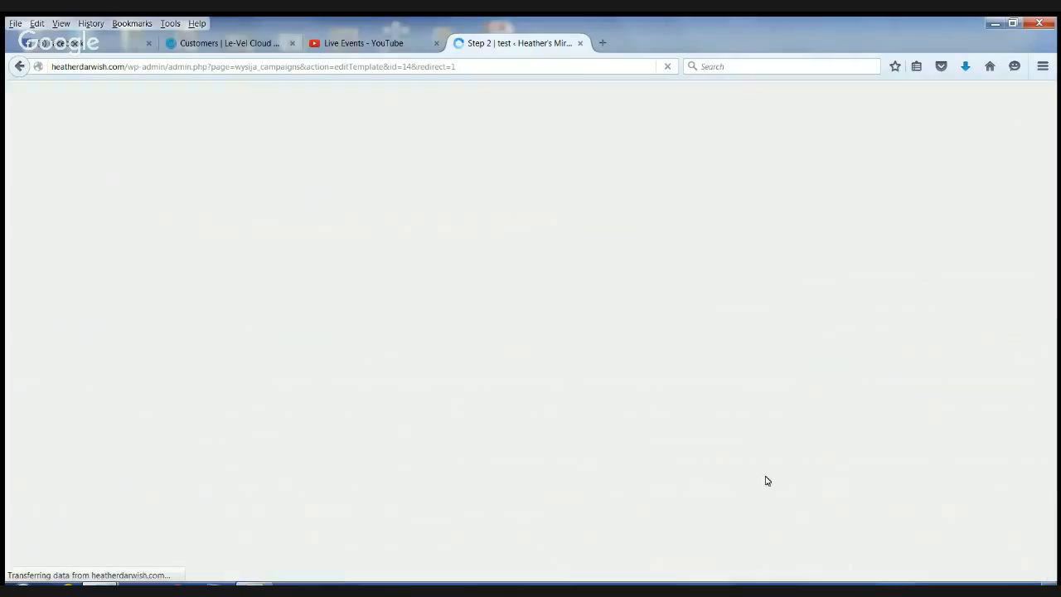
scroll(355, 369, down, 1)
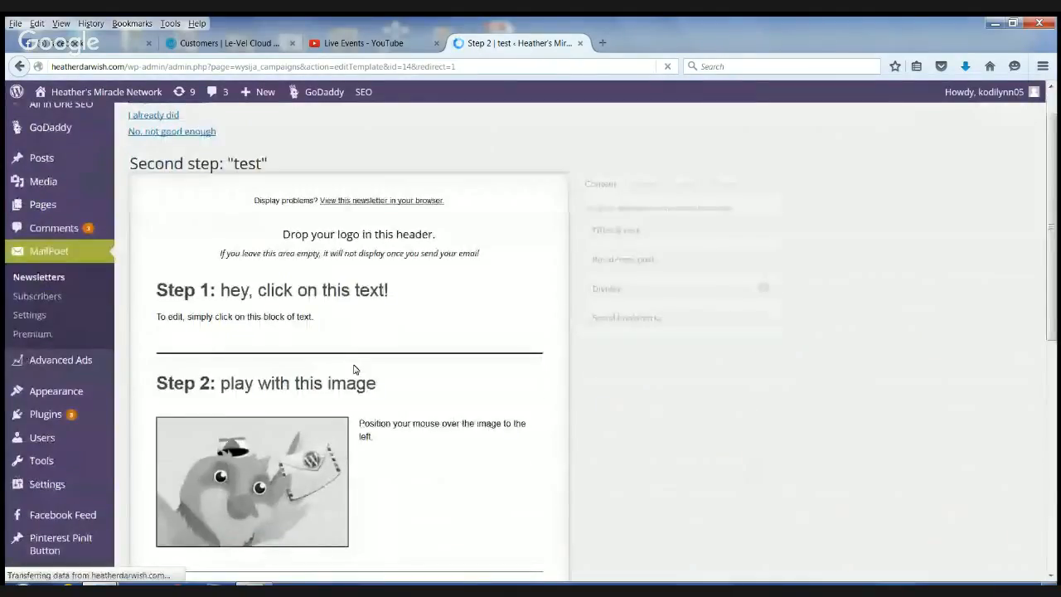
scroll(481, 431, up, 1)
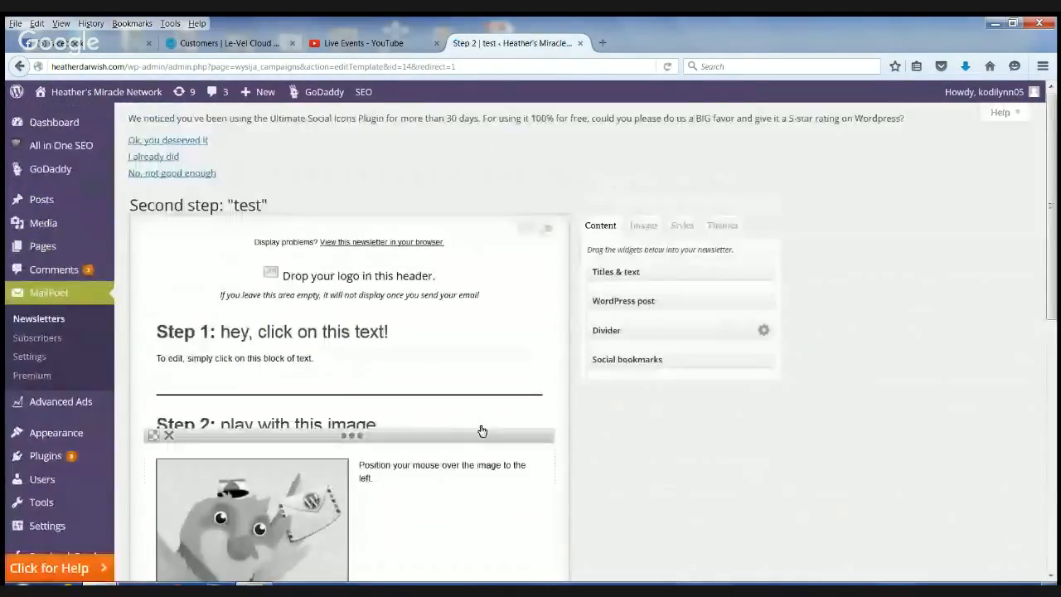
- Check the running event on YouTube's Live Events page and return to MailPoet's subscriber overview in WordPress
click(350, 44)
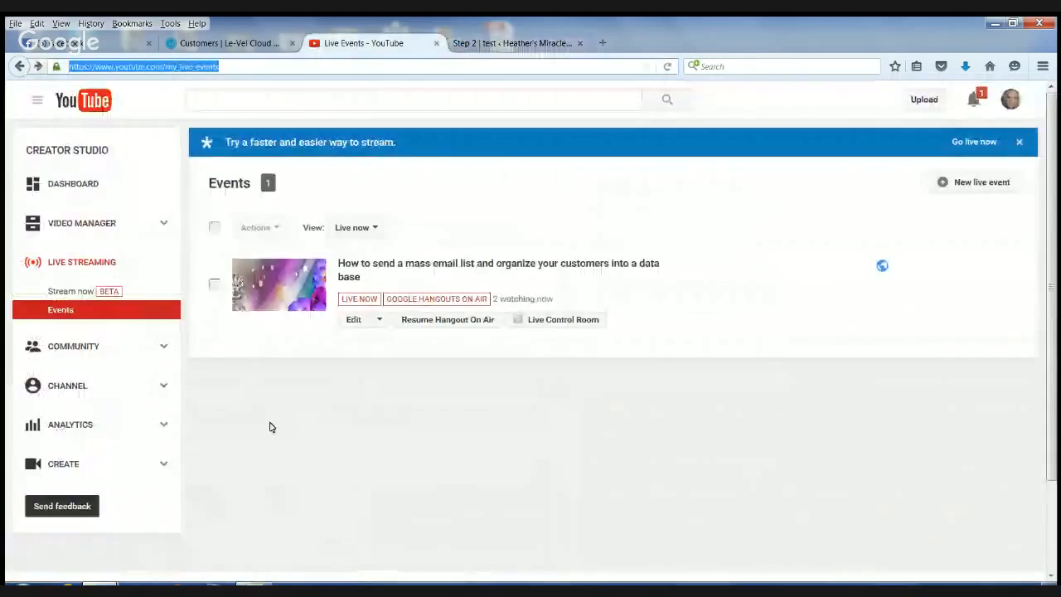
key(alt+Tab)
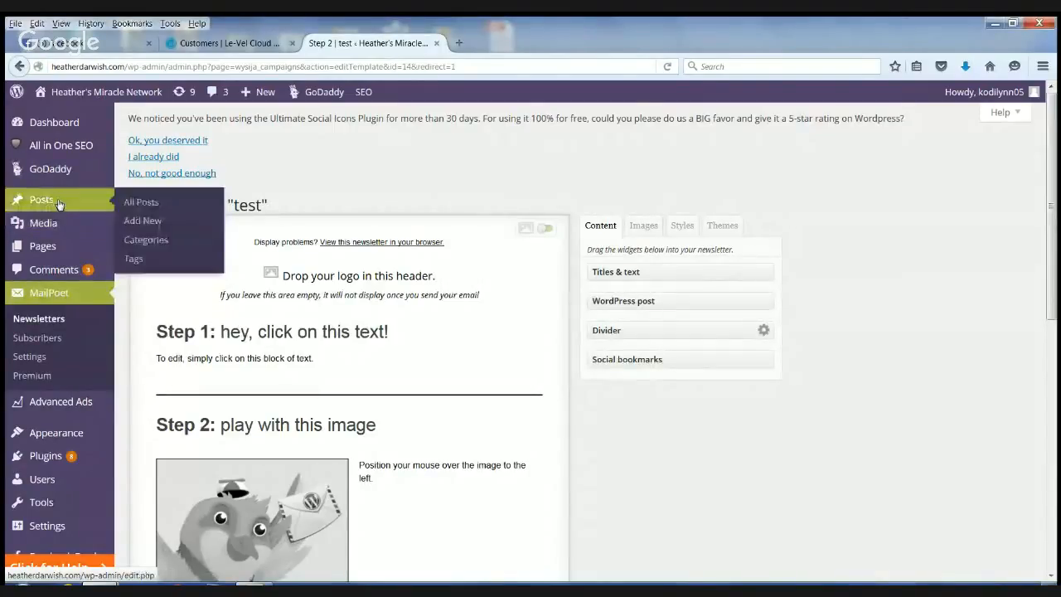
click(45, 296)
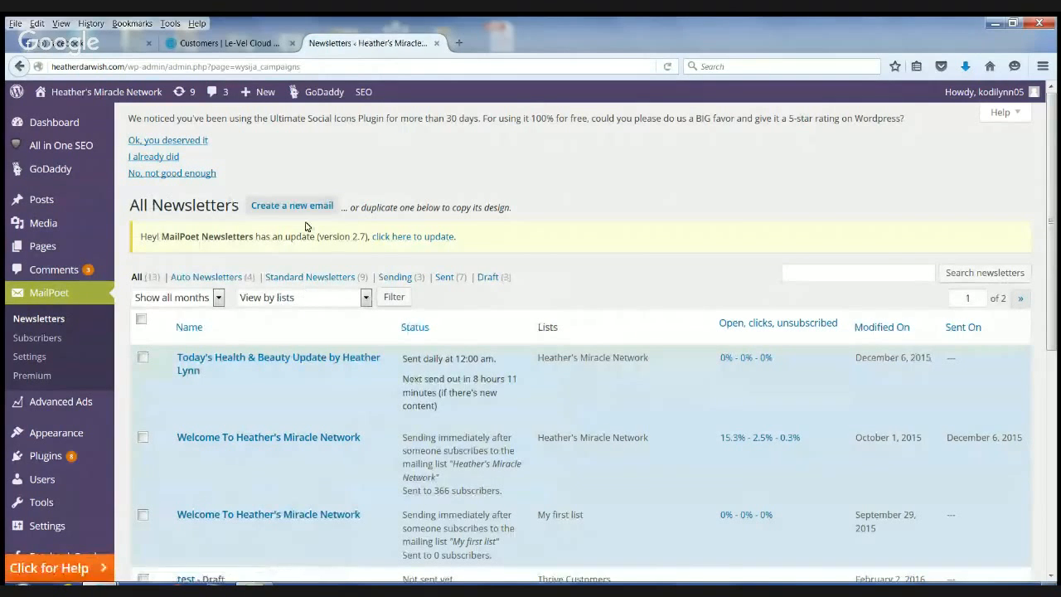
click(33, 337)
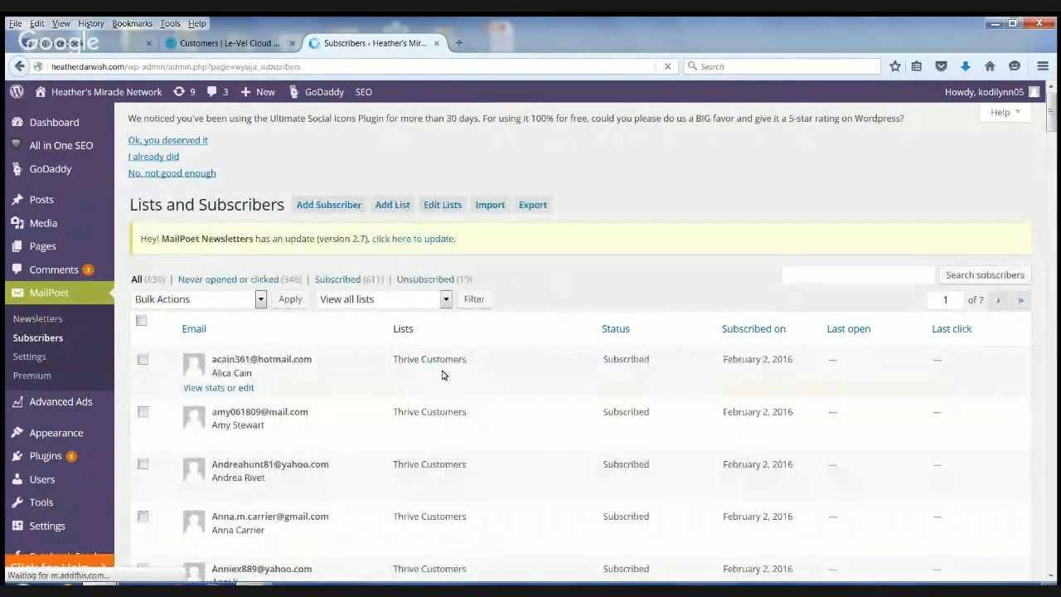
click(1012, 24)
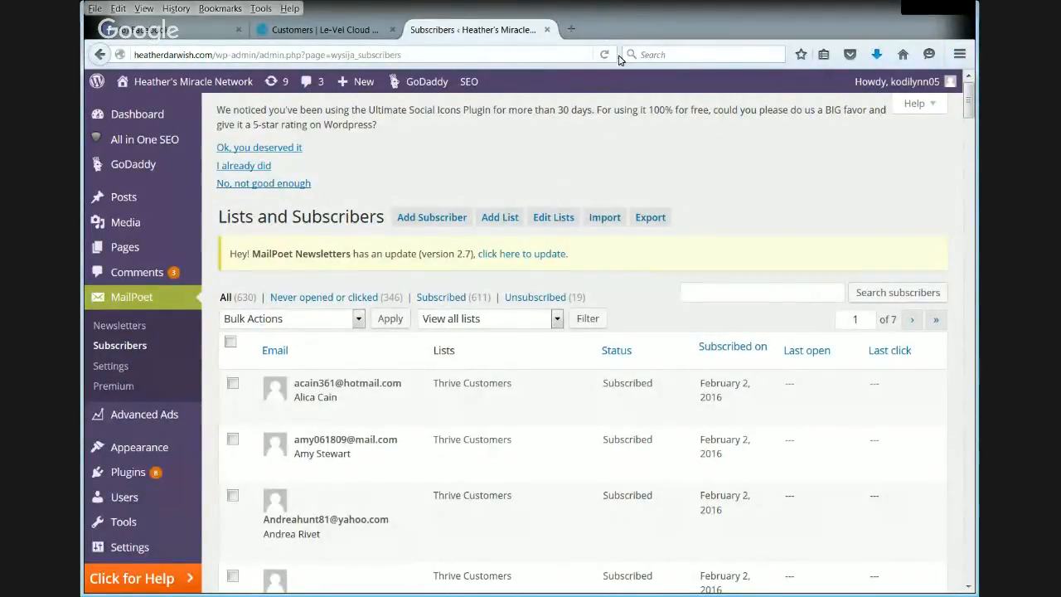
- Look at the form for creating a new list and the form for adding a single subscriber
click(498, 222)
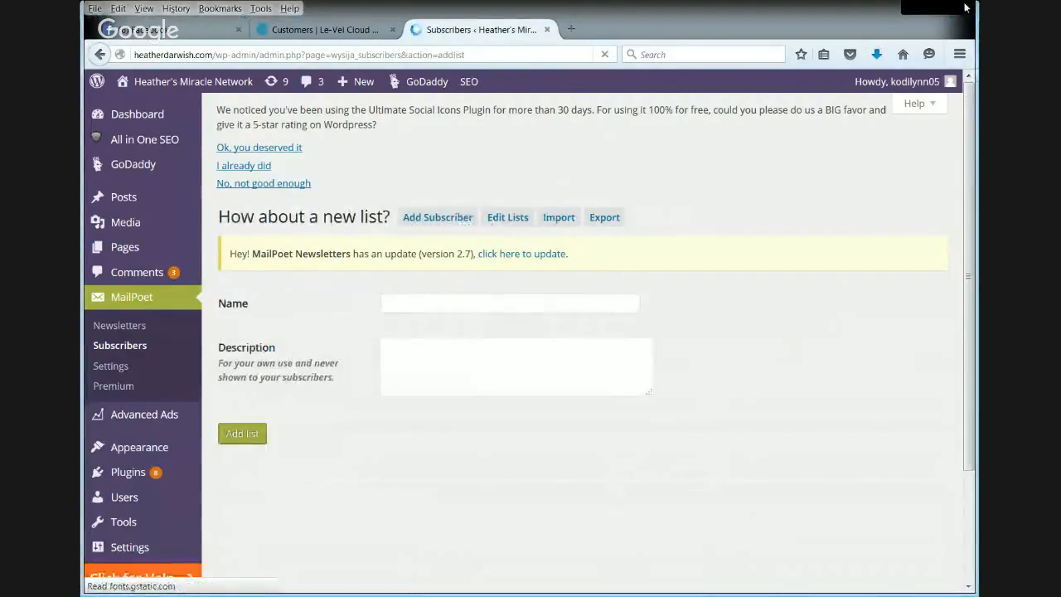
click(421, 219)
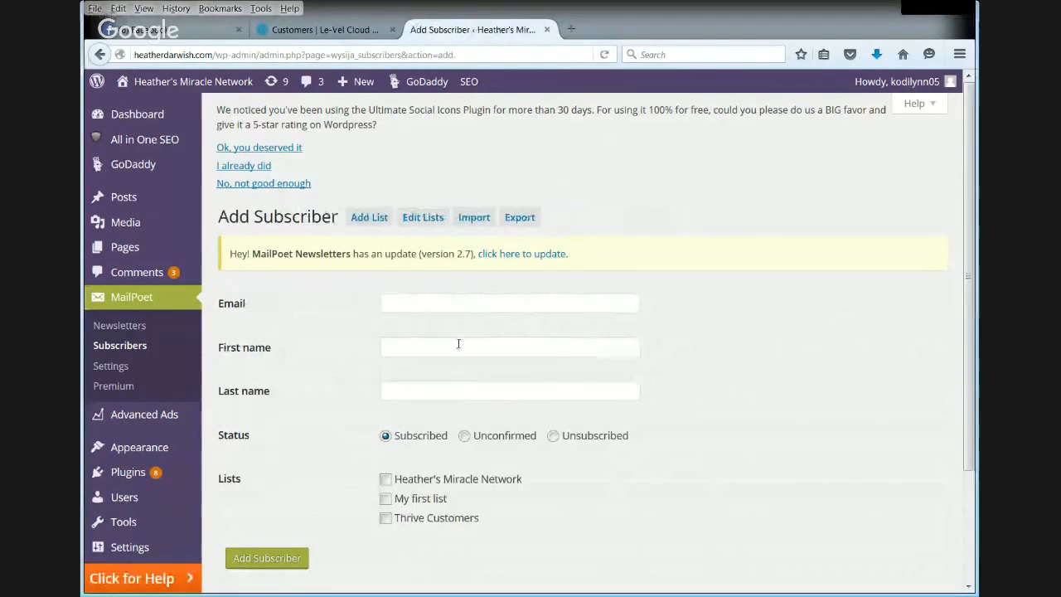
scroll(476, 345, down, 3)
scroll(539, 301, up, 2)
scroll(538, 302, up, 1)
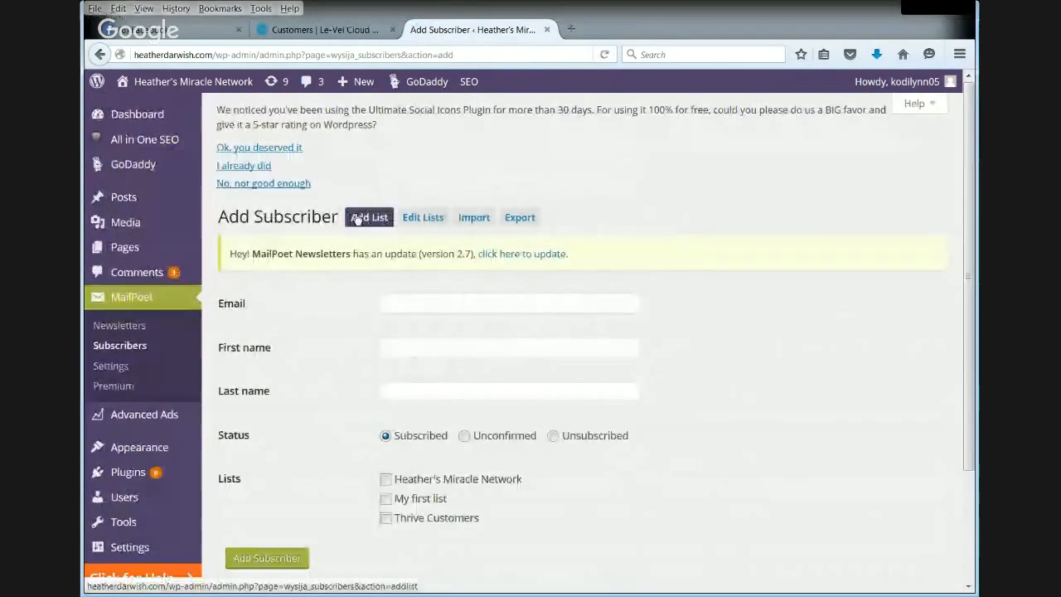
- Review the existing subscriber lists and open the Thrive Customers list for editing
click(427, 217)
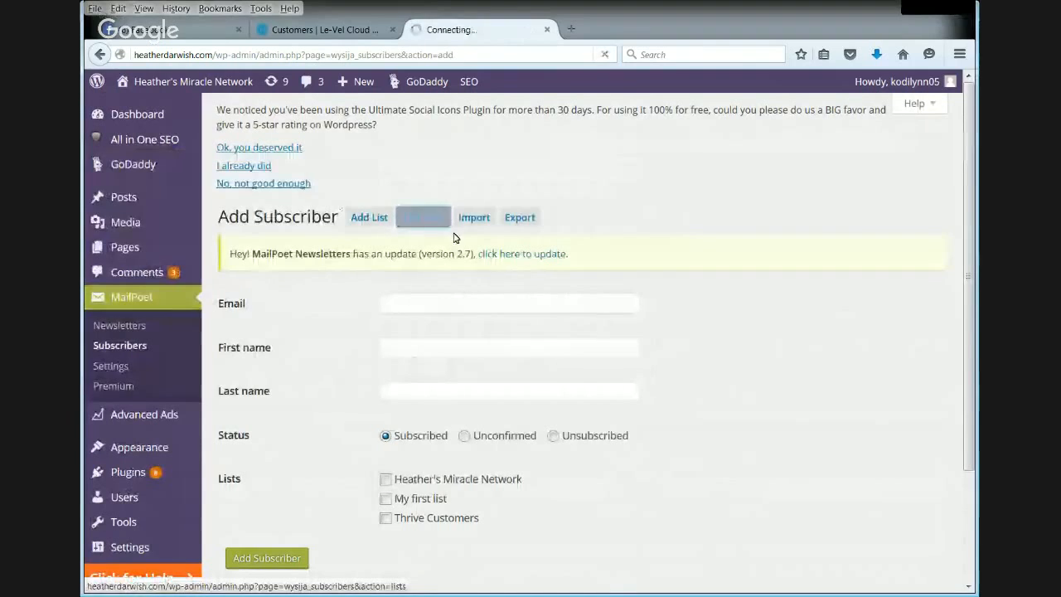
scroll(680, 303, down, 3)
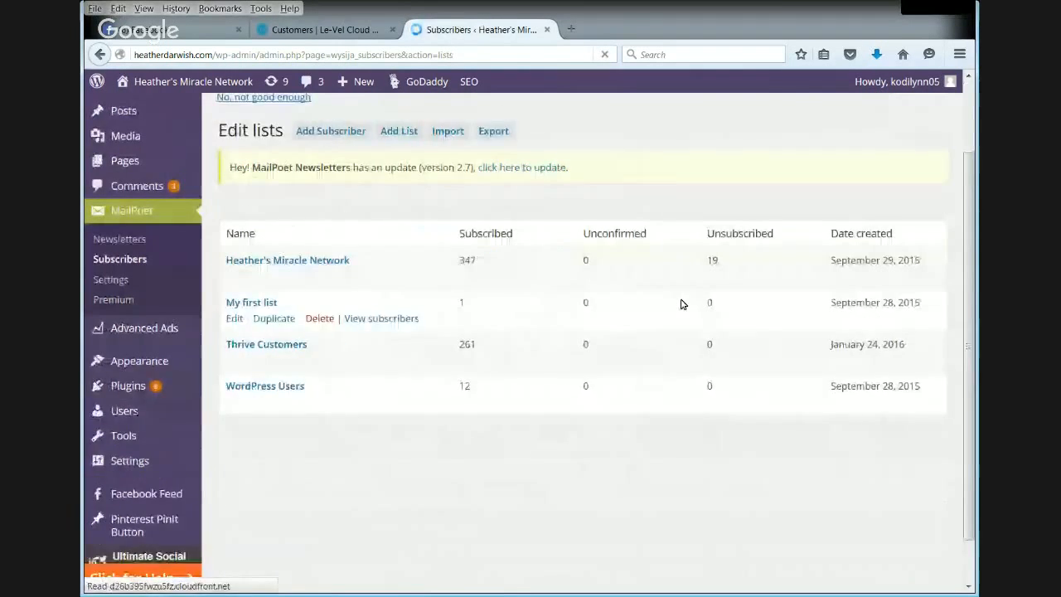
scroll(681, 304, up, 1)
scroll(681, 304, up, 2)
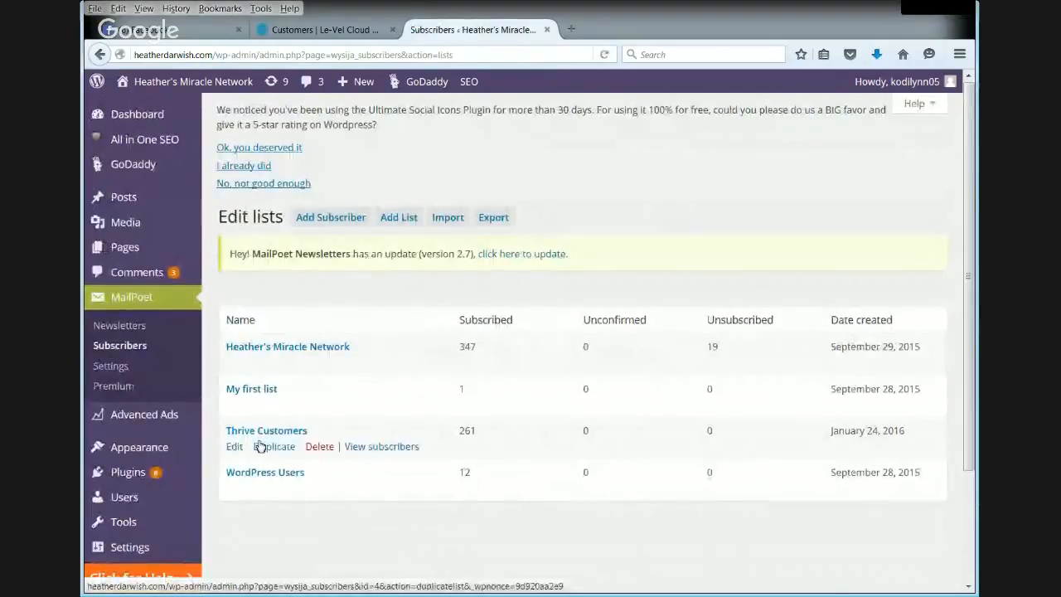
click(235, 447)
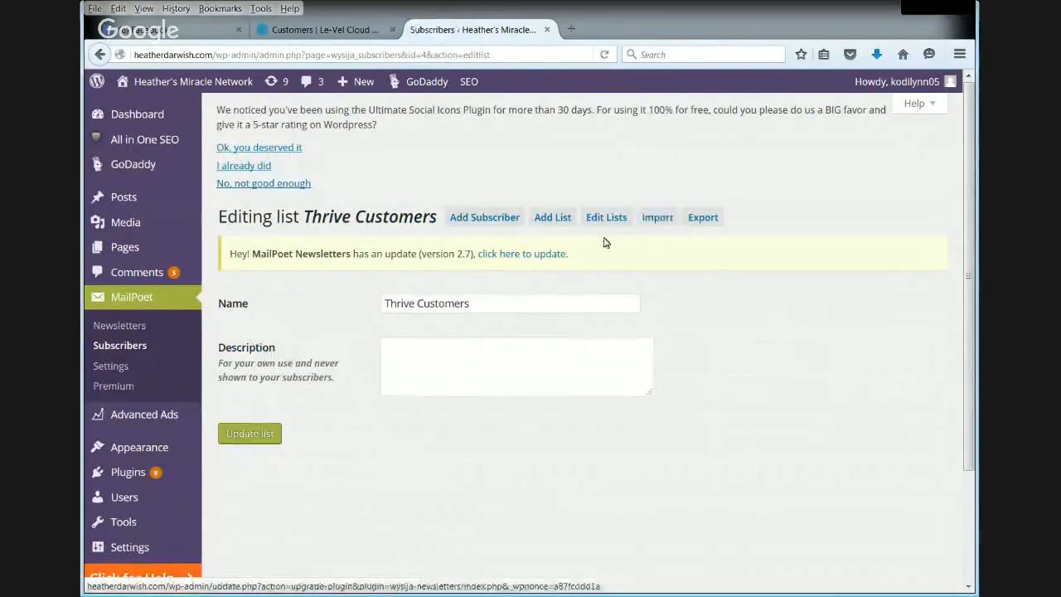
- Start another subscriber import by file upload and choose "free customer account email and name.csv"
click(660, 217)
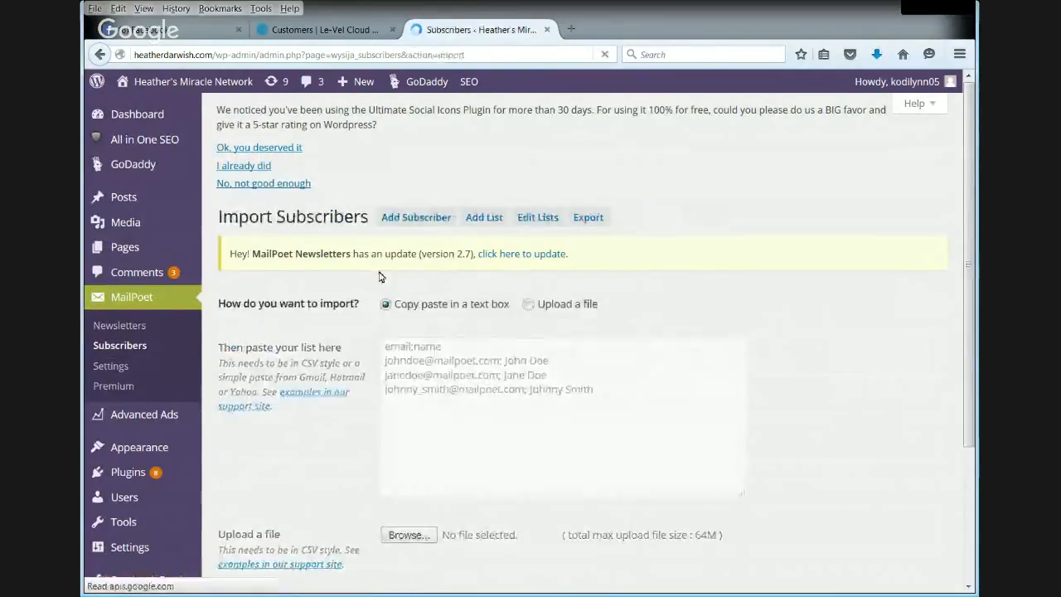
scroll(427, 326, down, 2)
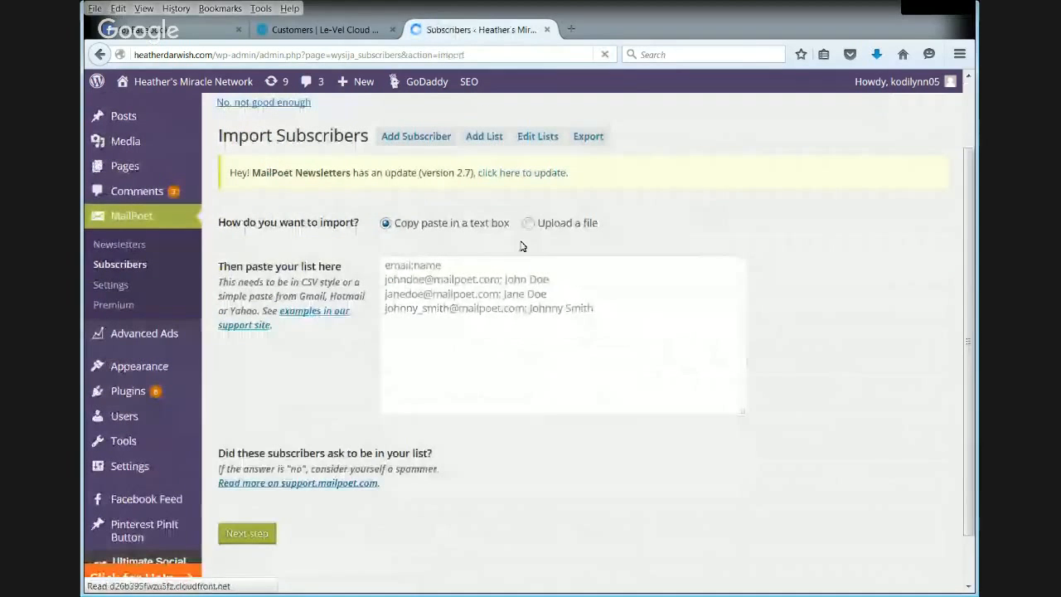
click(528, 223)
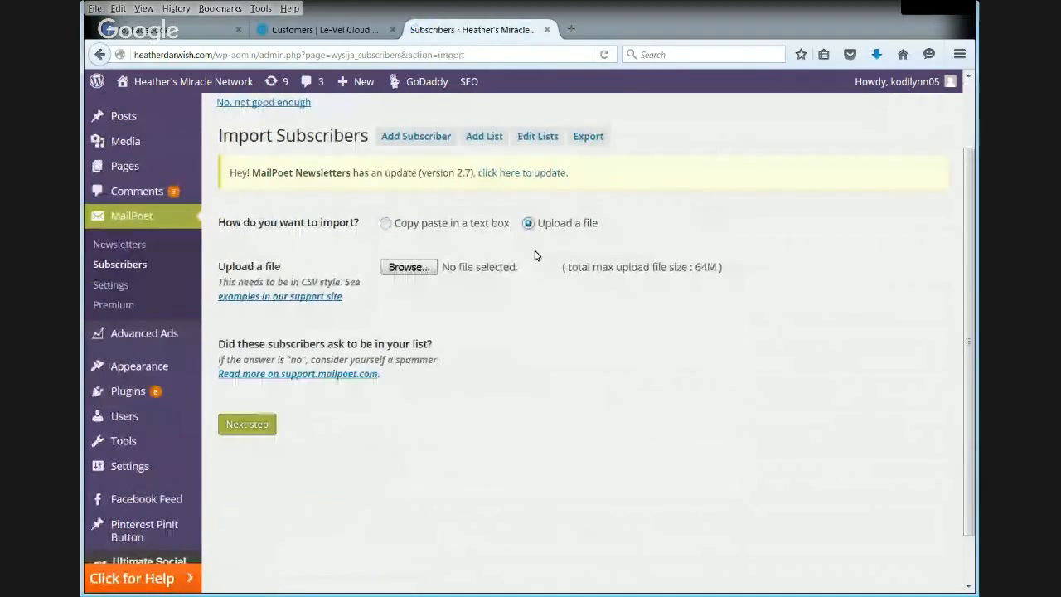
click(419, 269)
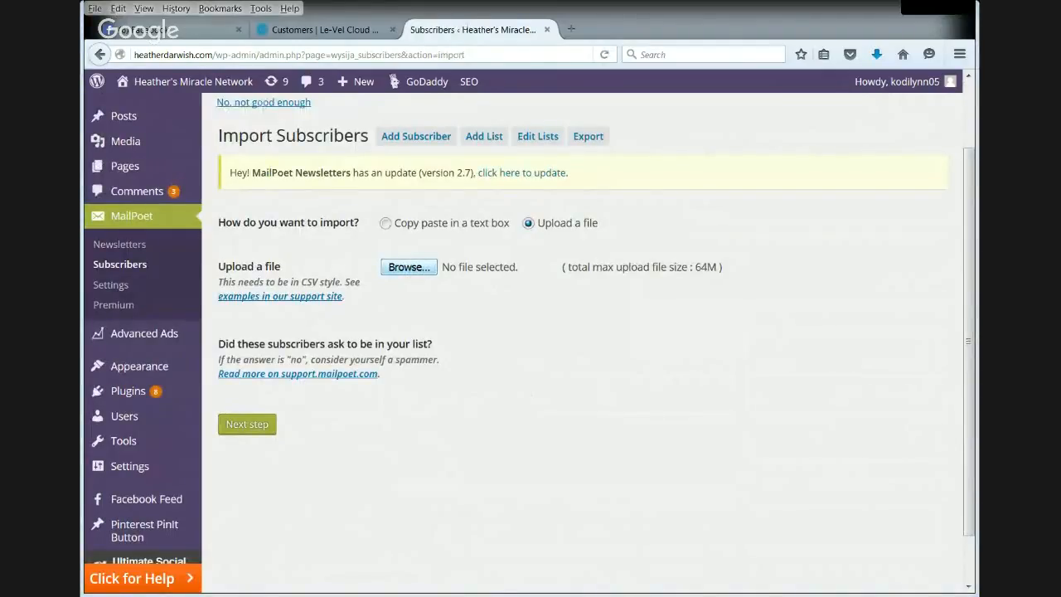
click(974, 491)
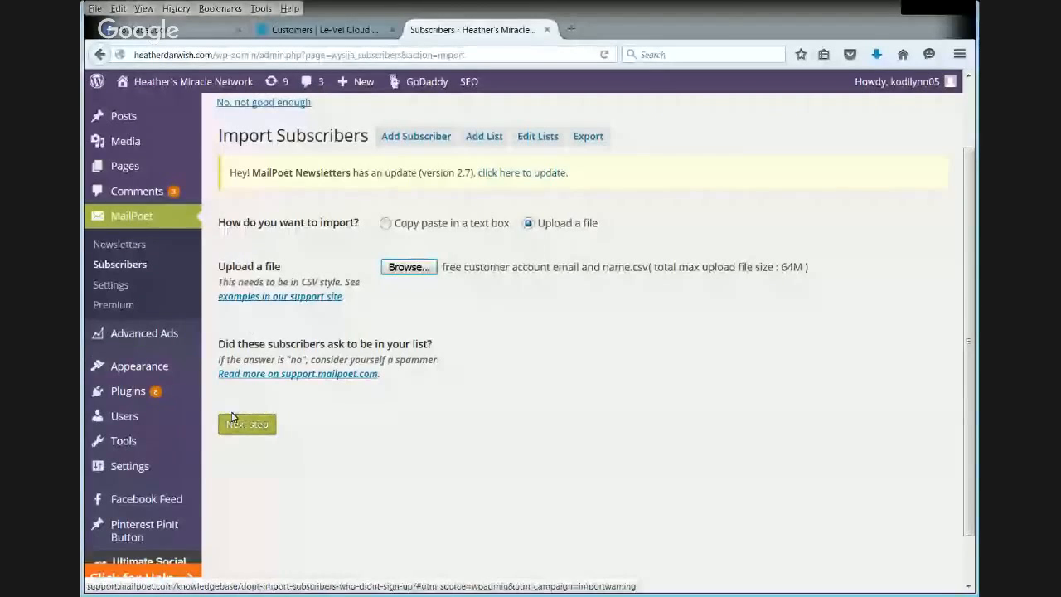
- Create another standard newsletter with the subject line "test", addressed to Thrive Customers, and proceed to the template's content blocks
click(131, 249)
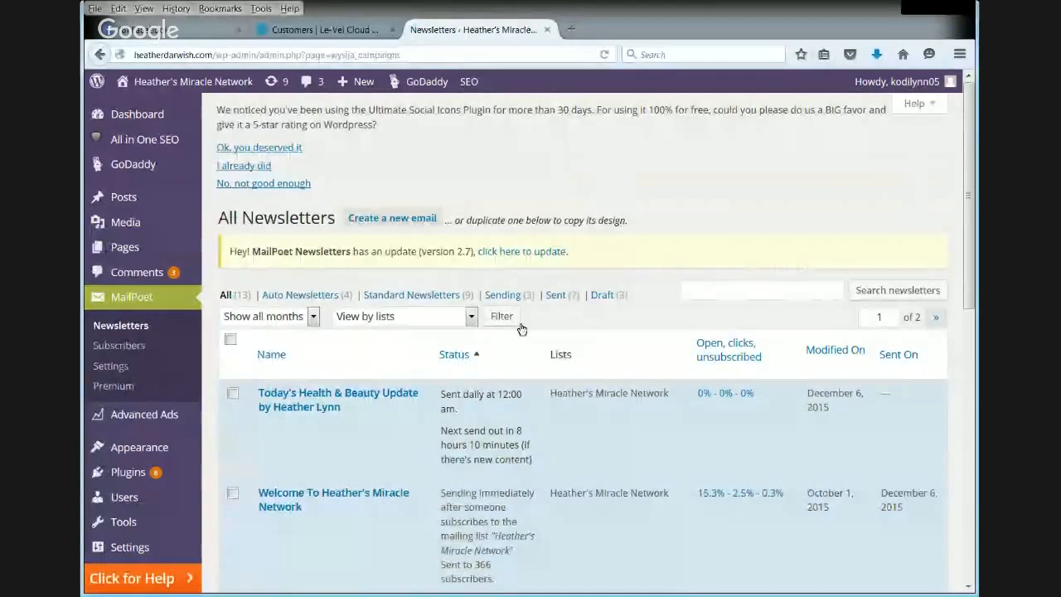
click(403, 221)
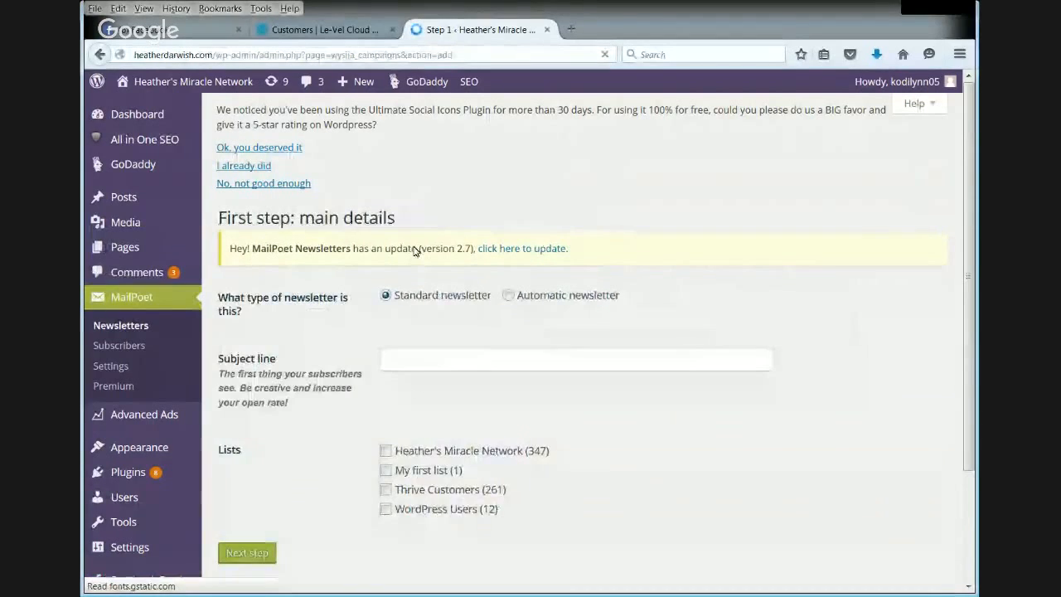
scroll(632, 415, down, 3)
click(385, 367)
click(241, 431)
click(478, 240)
text(test)
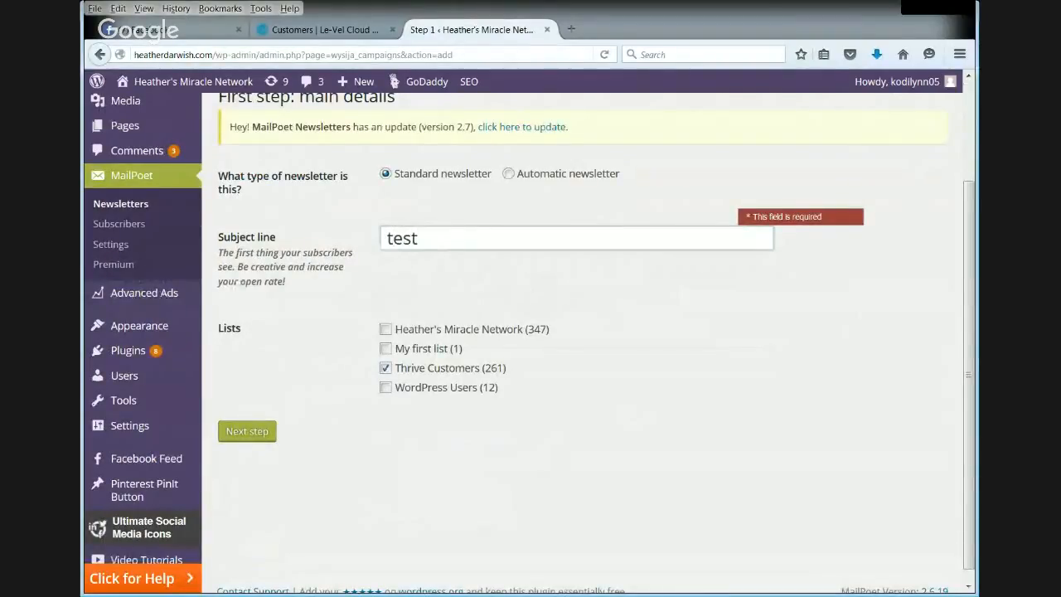
click(254, 433)
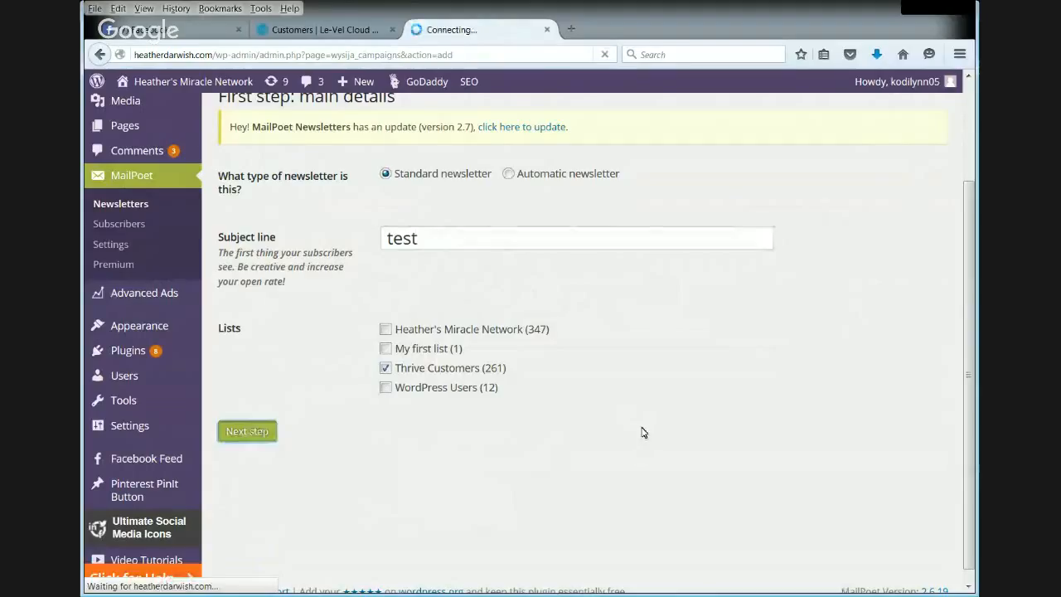
scroll(593, 373, down, 3)
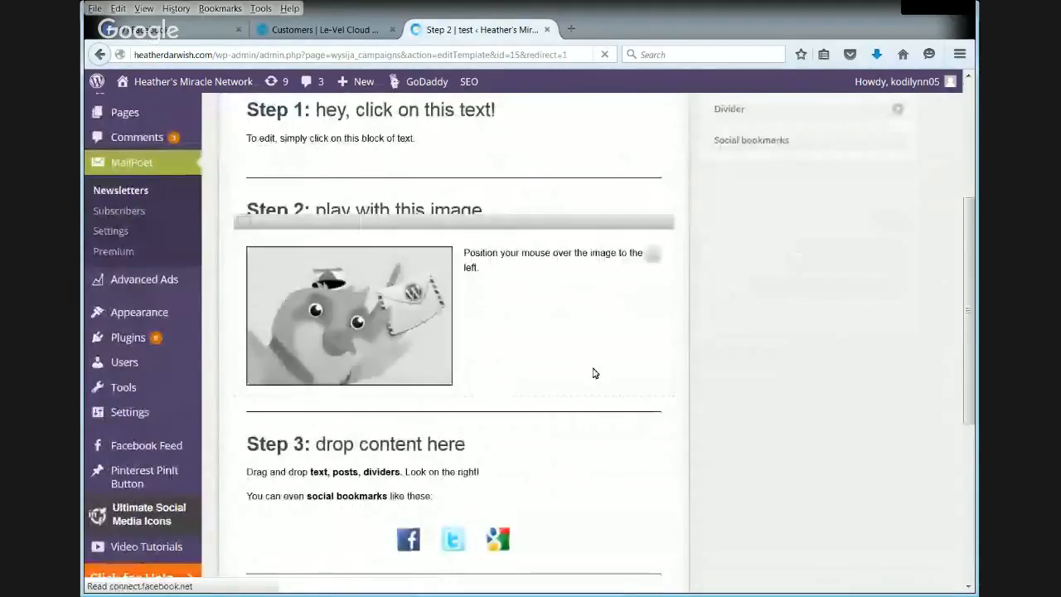
- Proceed from the newsletter's template design to its final sending details, maximizing the browser window
scroll(593, 374, down, 4)
double_click(878, 11)
click(230, 511)
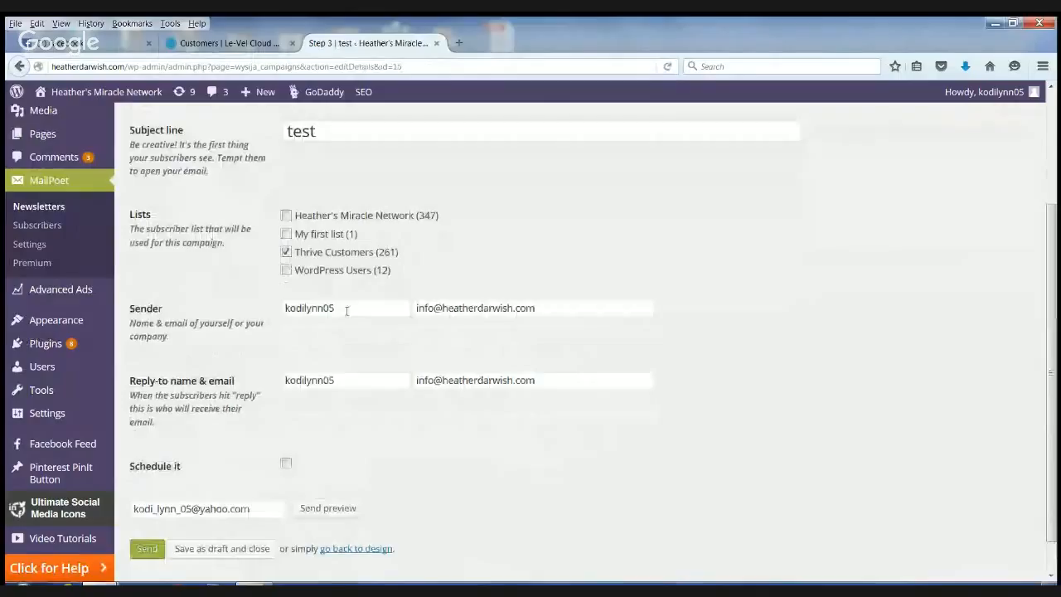
- Replace the username in the newsletter's sender name with the sender's proper first and middle name
click(339, 310)
drag(339, 309, 257, 299)
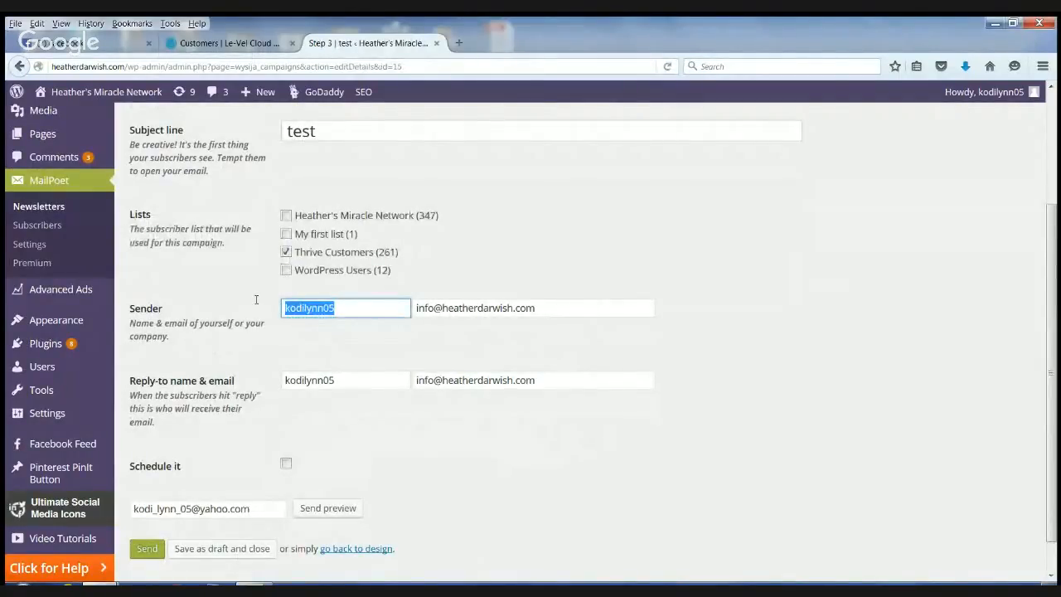
text(Hert)
key(BackSpace)
key(BackSpace)
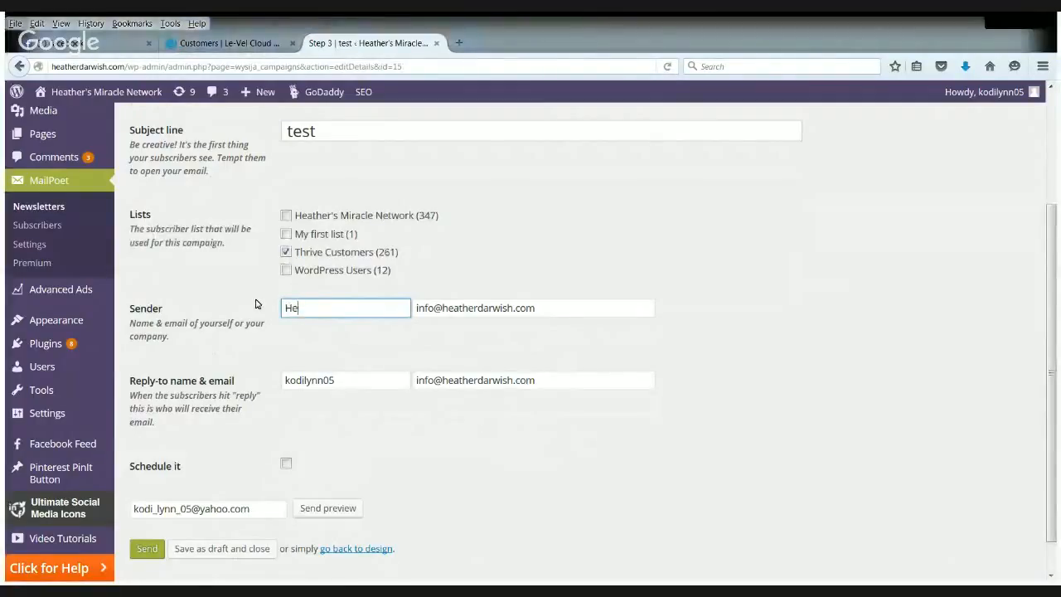
text(ather Lynn)
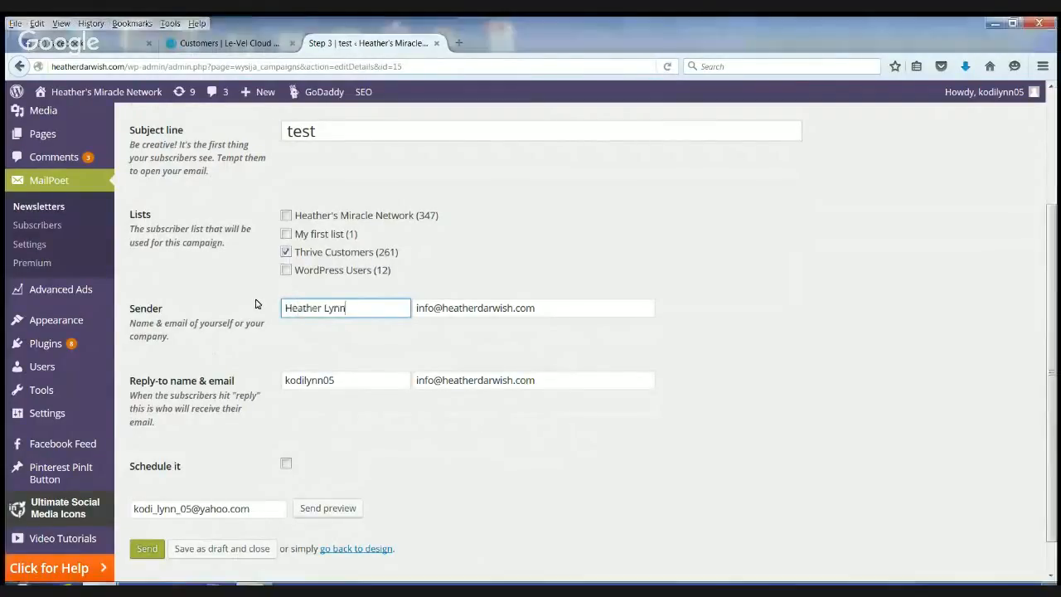
- Set the newsletter's reply-to name to the same personal name as the sender
double_click(345, 378)
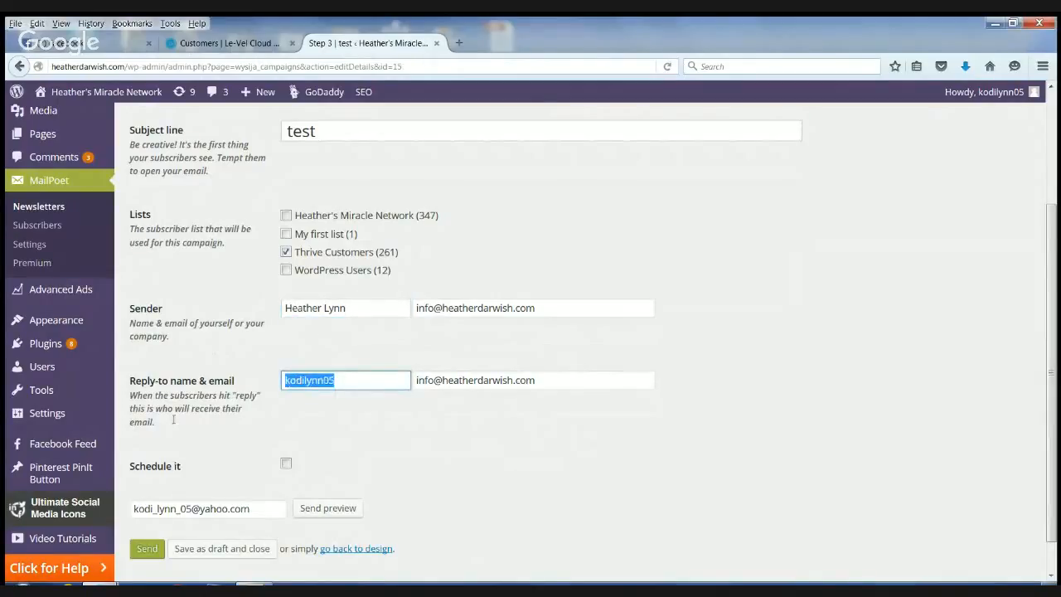
text(heathe)
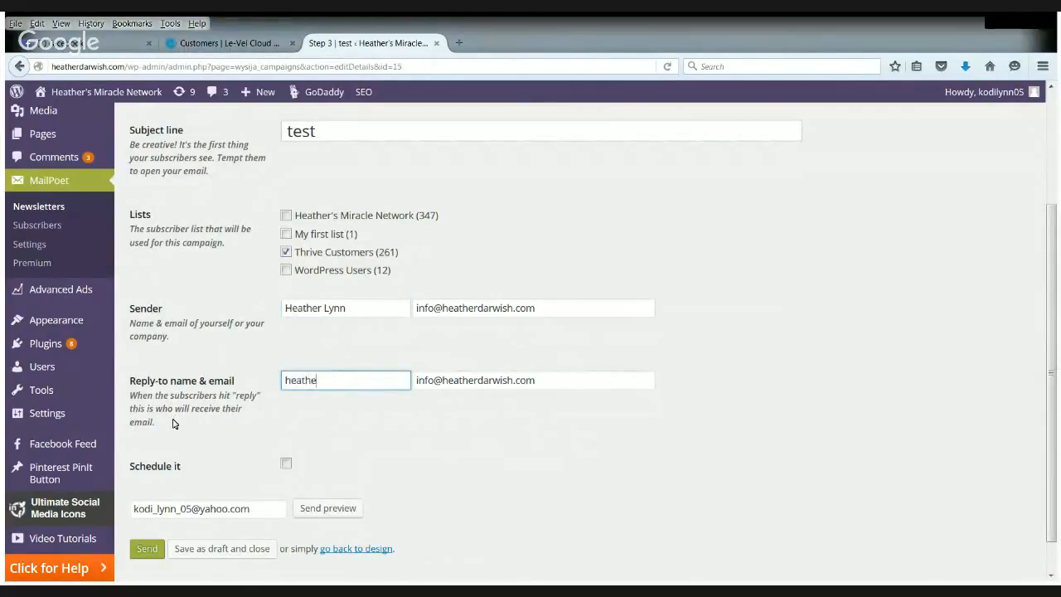
text(r lynn)
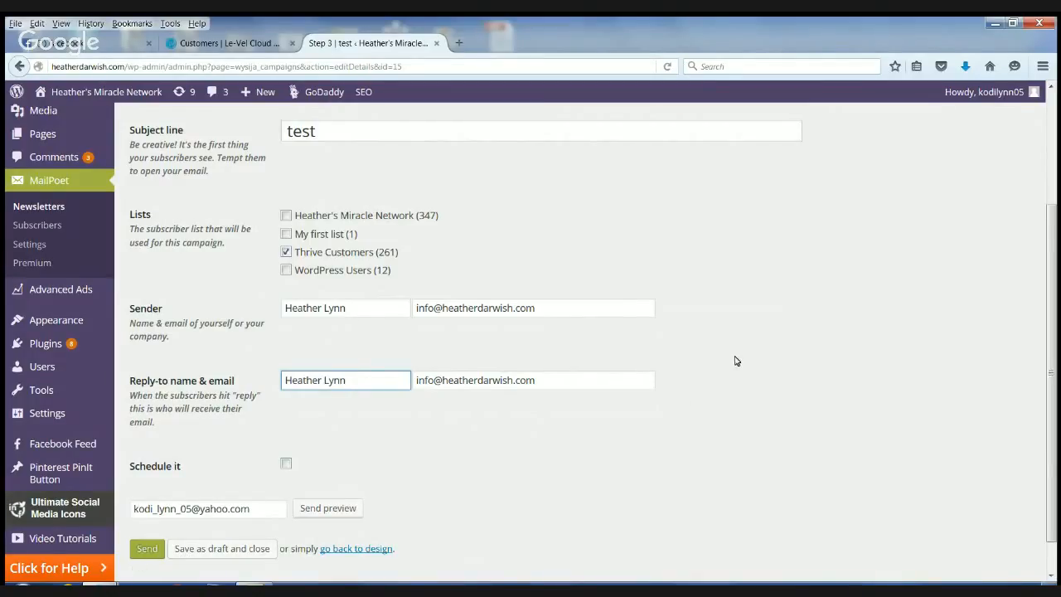
scroll(547, 445, up, 3)
scroll(547, 445, down, 4)
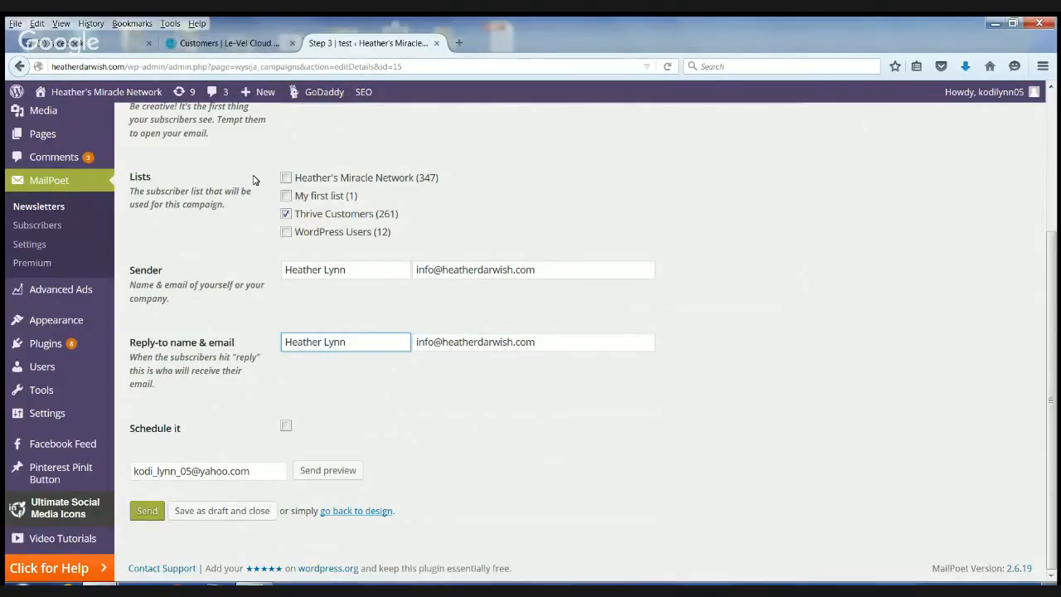
key(alt+Tab)
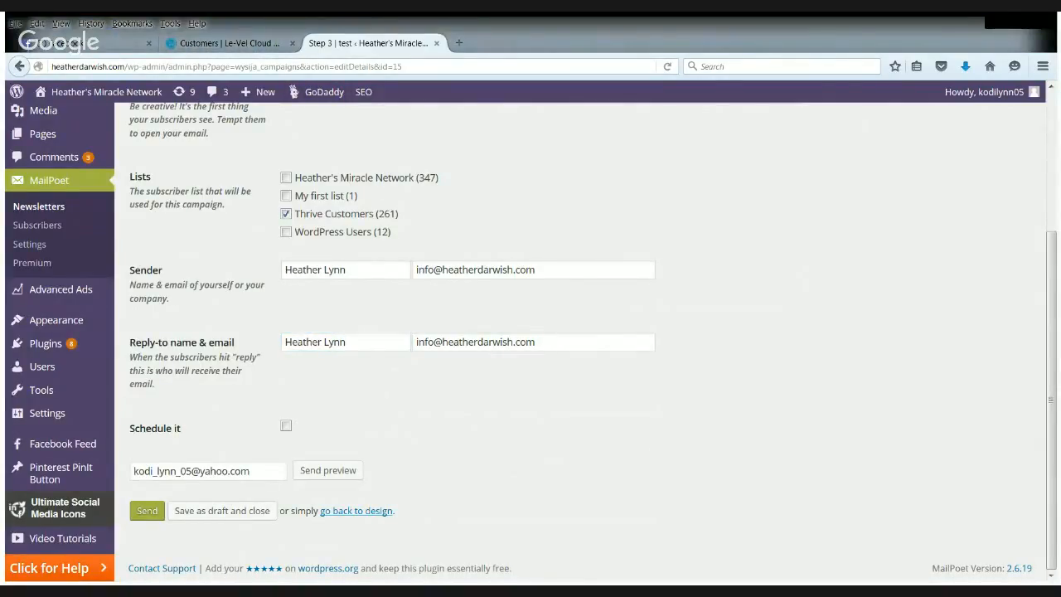
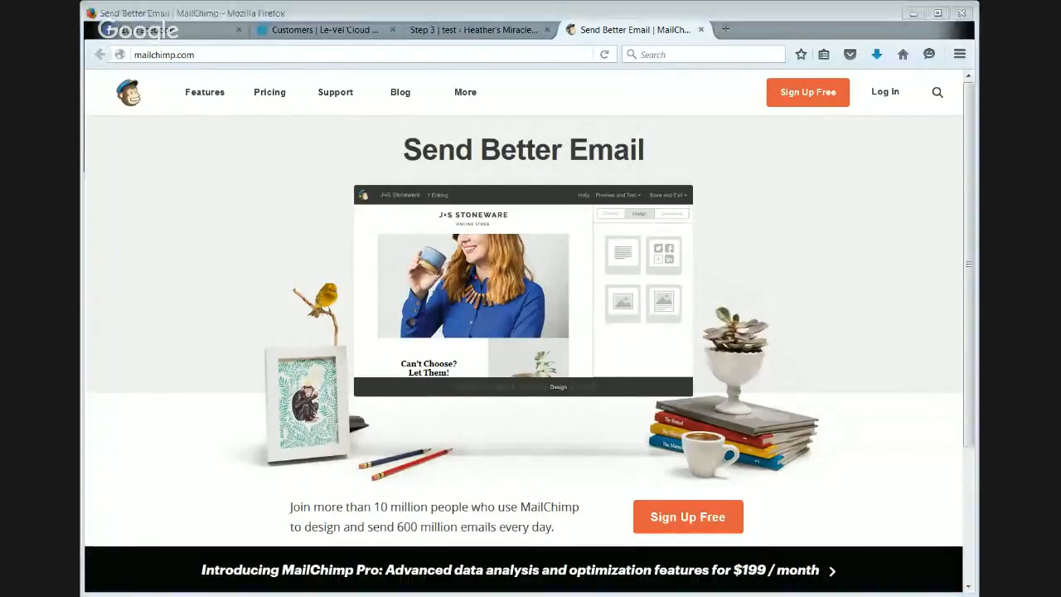
- Log in to the MailChimp account with the credentials already filled in
click(893, 355)
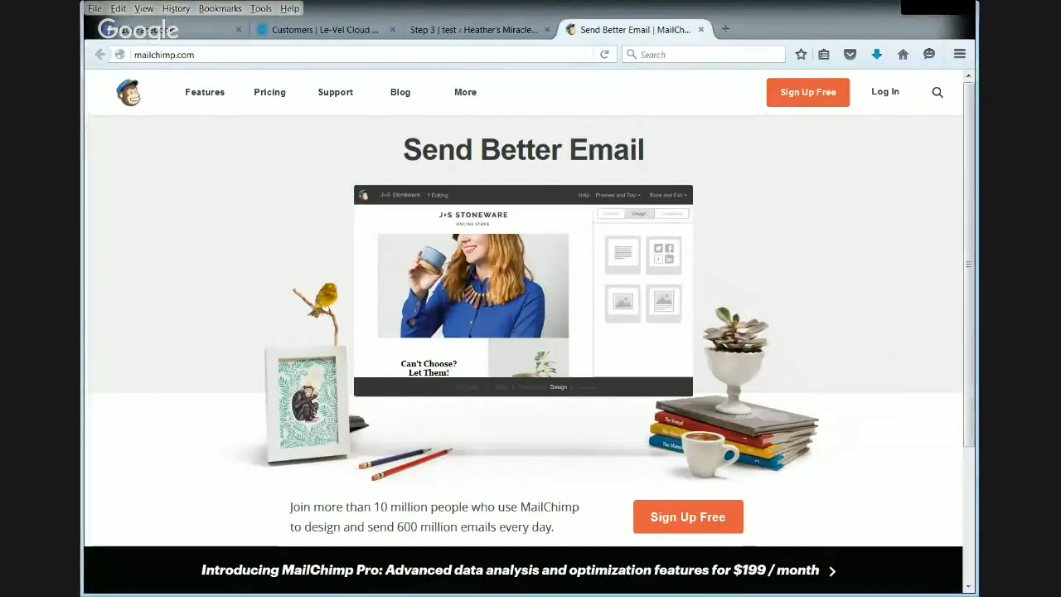
click(884, 93)
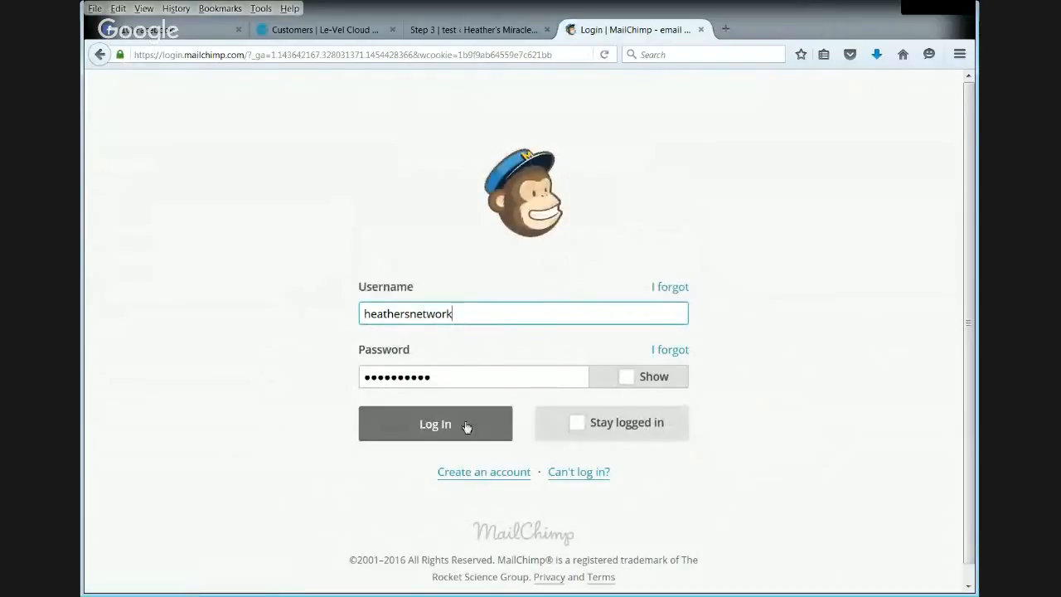
click(438, 426)
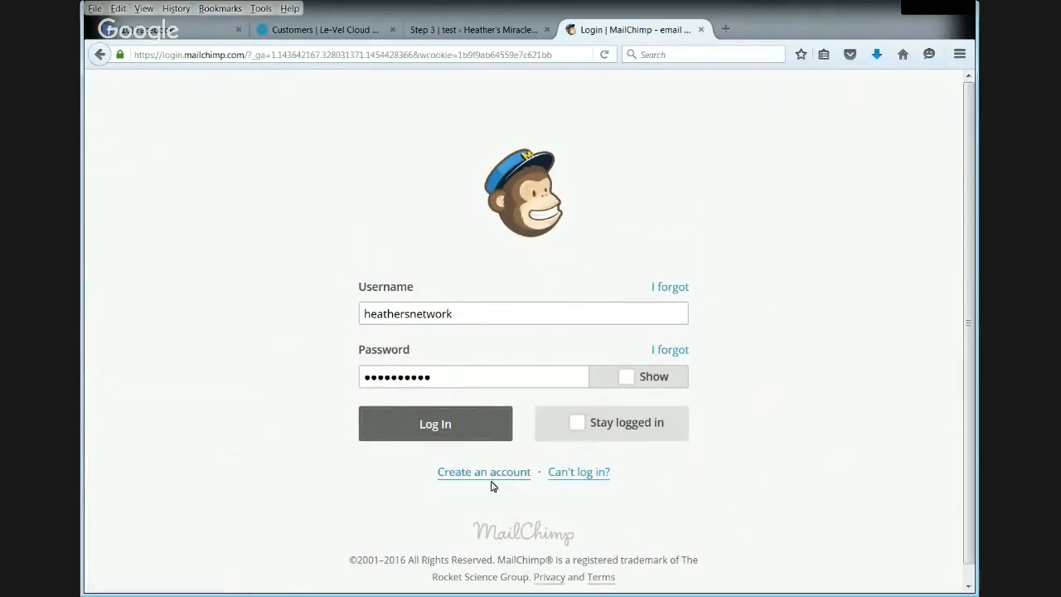
click(440, 426)
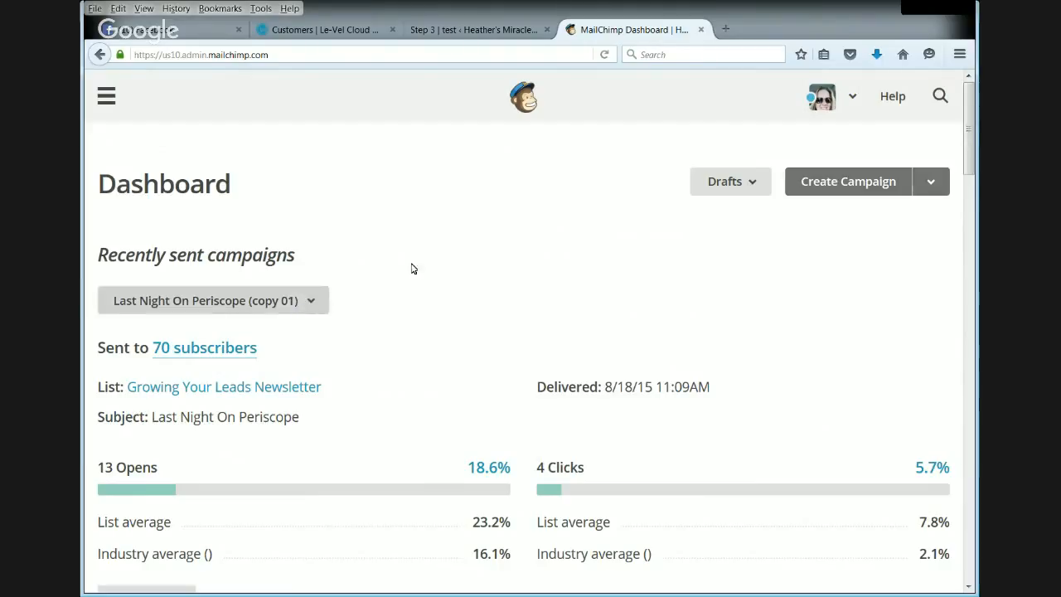
- Review the dashboard's campaign statistics and the campaign types available for creation
scroll(848, 291, down, 10)
scroll(859, 332, down, 5)
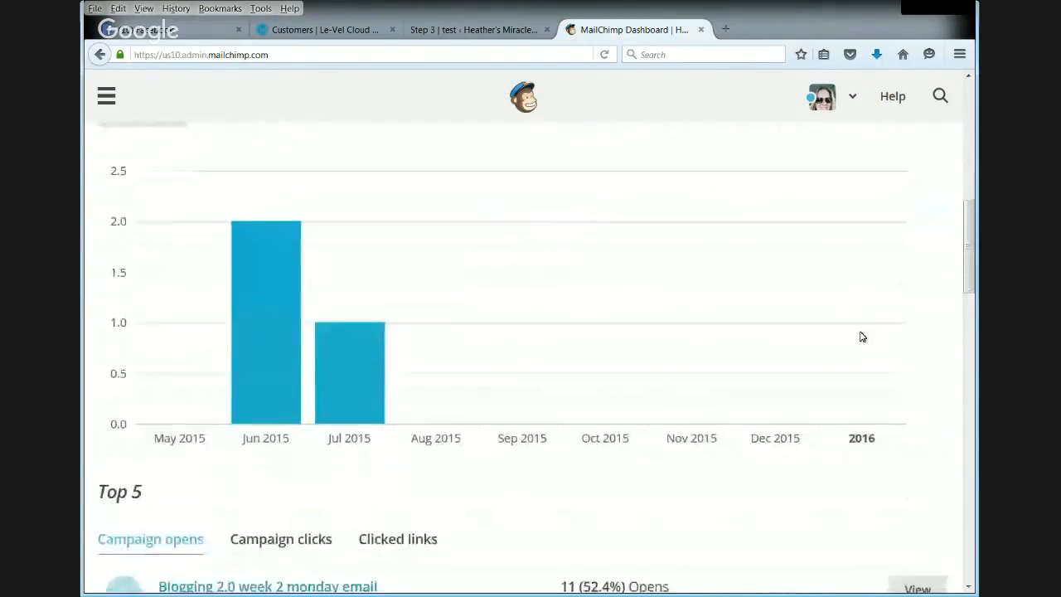
drag(968, 291, 969, 116)
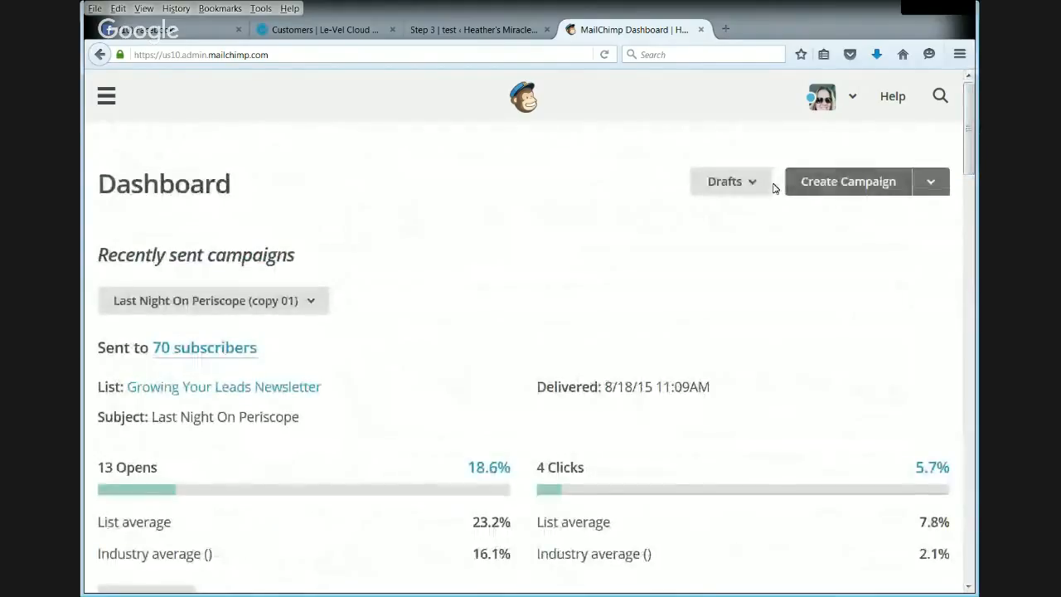
click(935, 184)
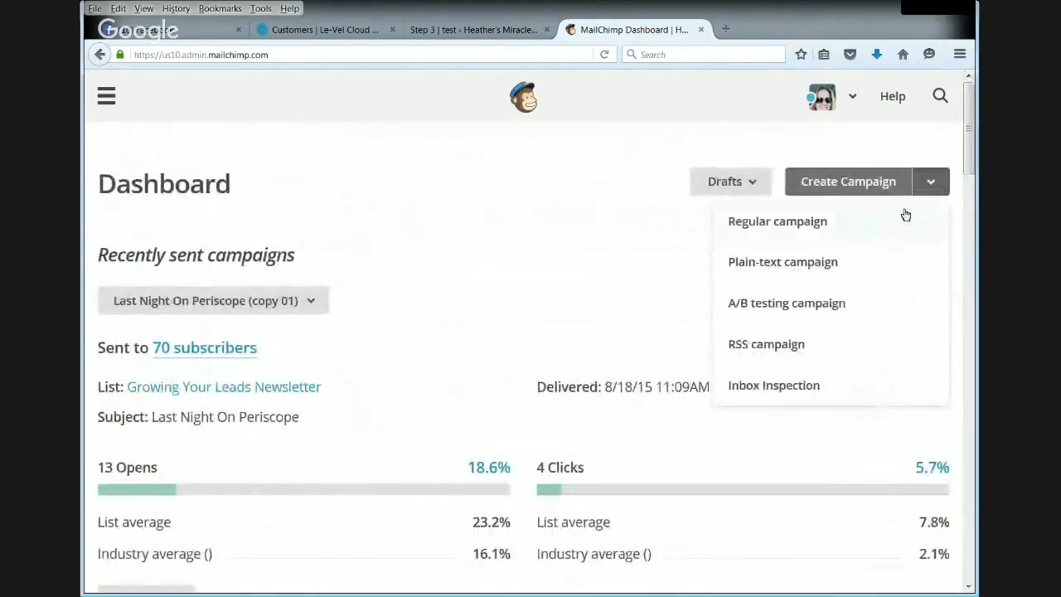
click(824, 380)
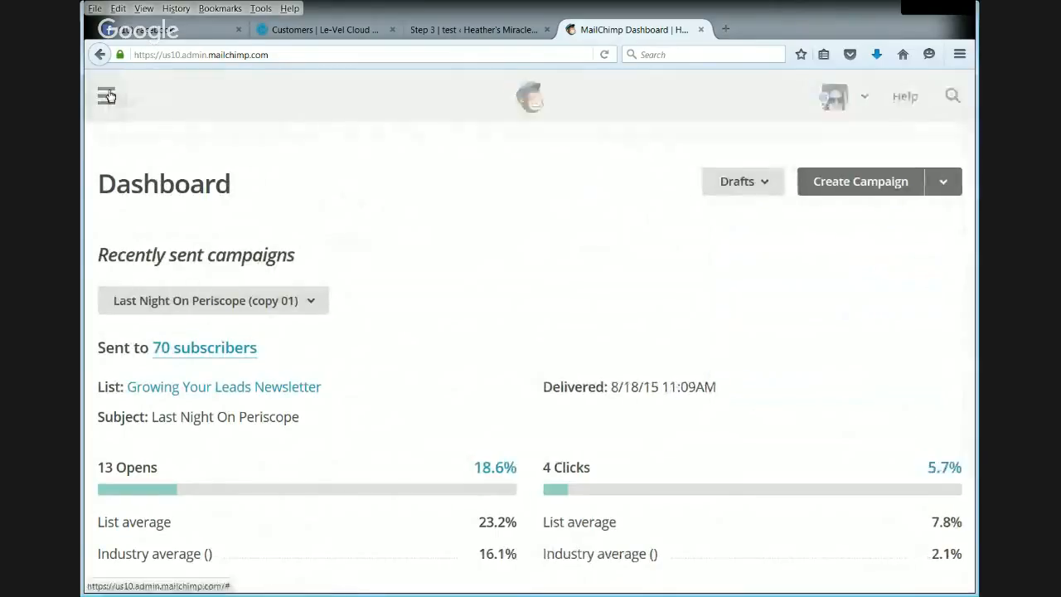
- Open the account's overview of subscriber lists
click(106, 91)
click(531, 313)
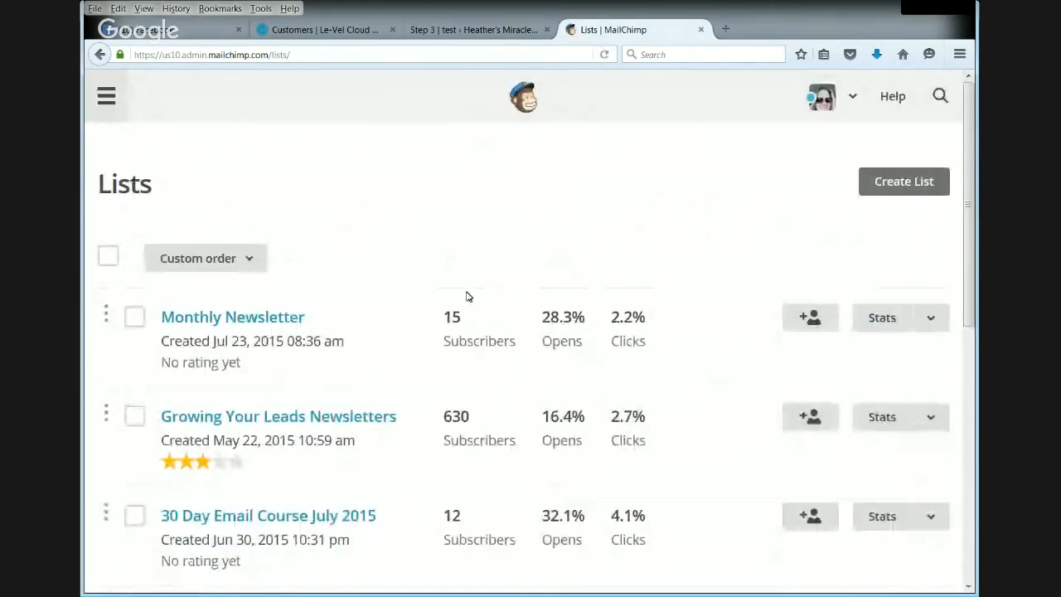
click(915, 184)
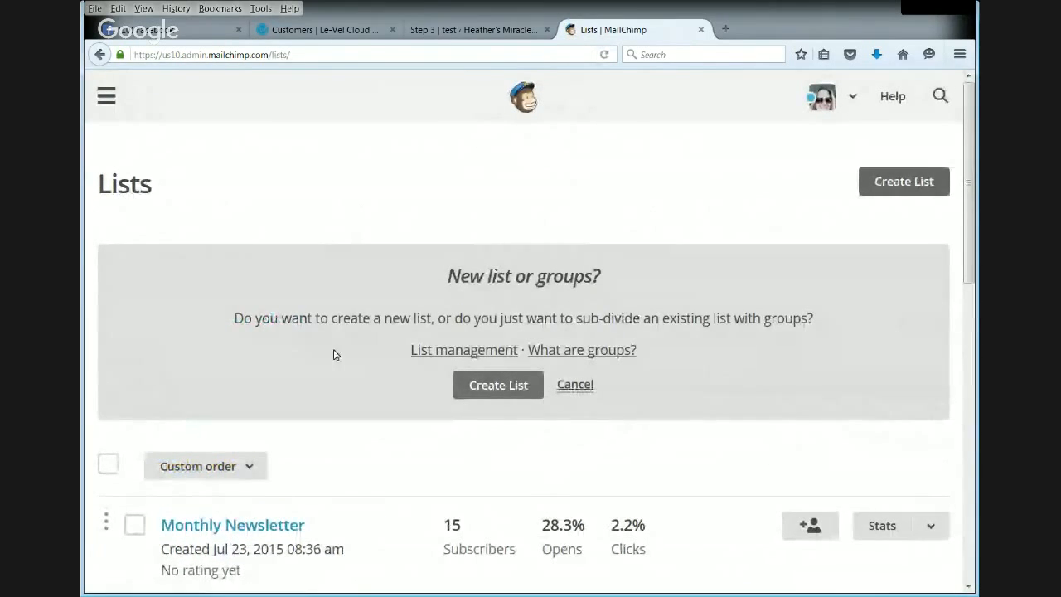
click(106, 95)
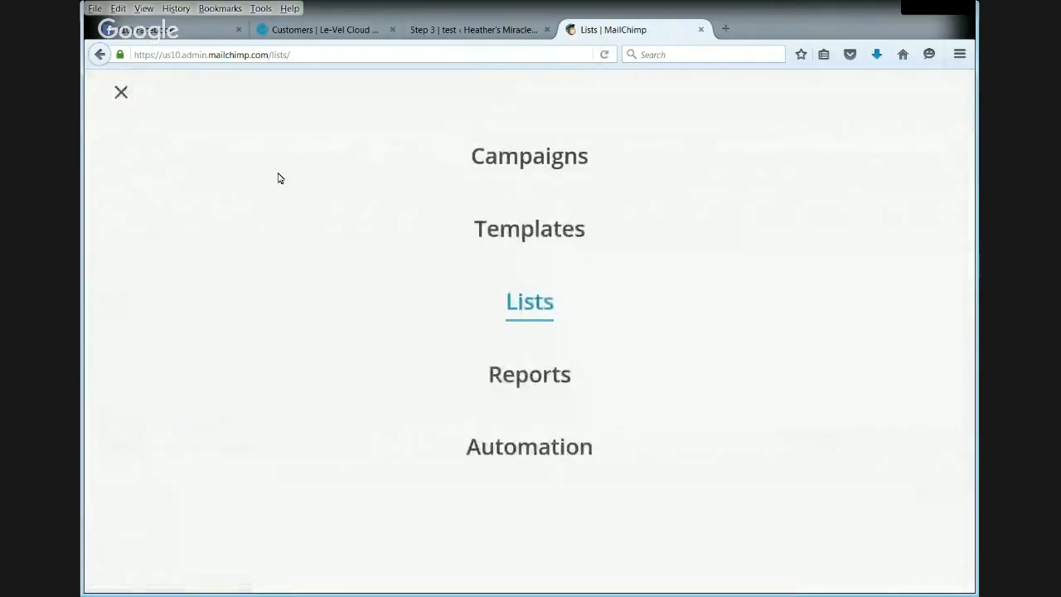
click(121, 92)
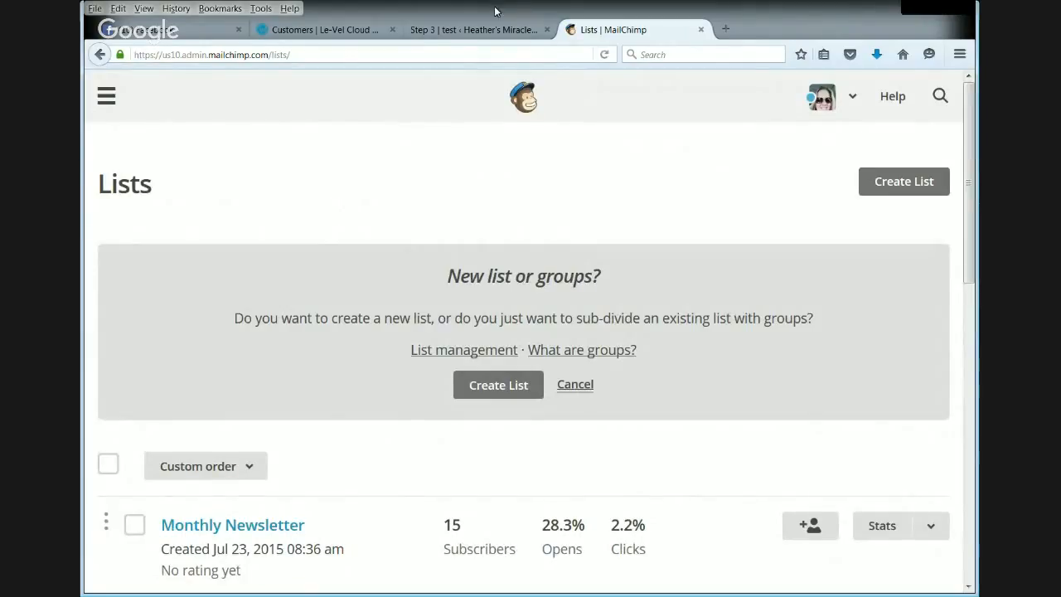
click(108, 93)
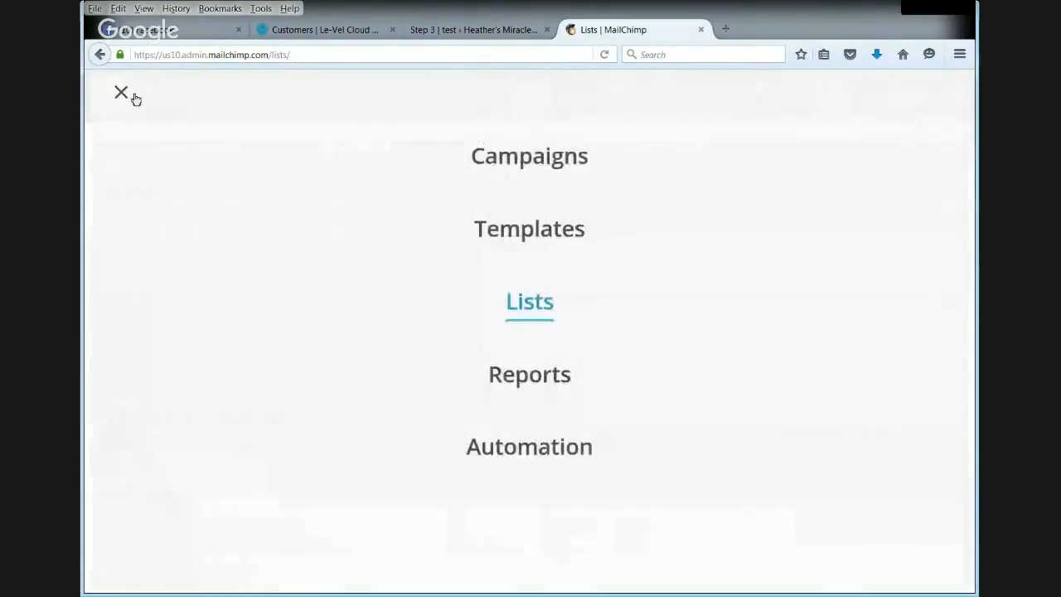
click(539, 306)
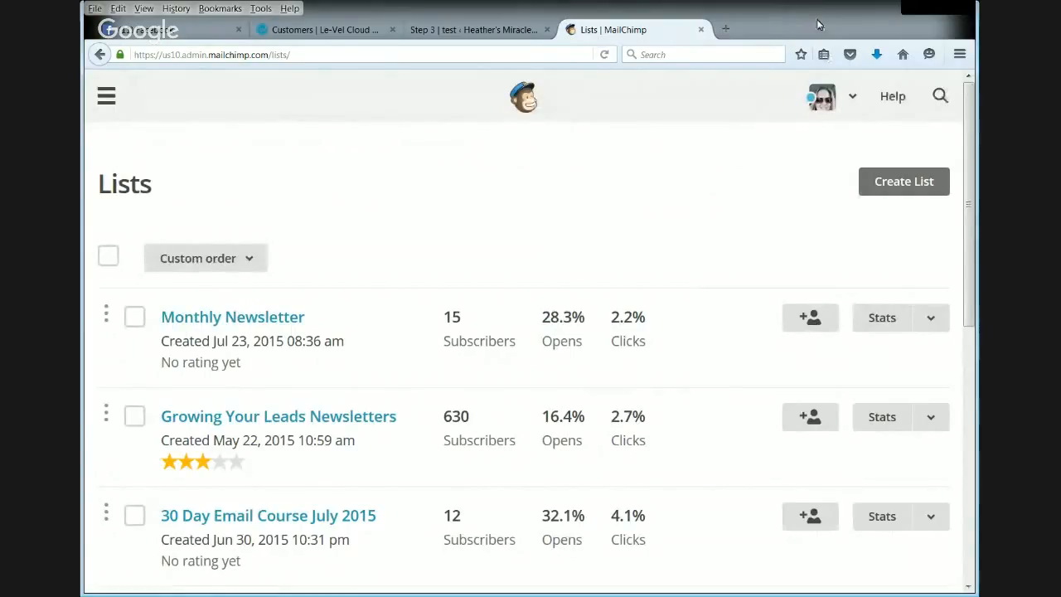
- Create a new list rather than groups and name it "Thrive Customers"
click(917, 189)
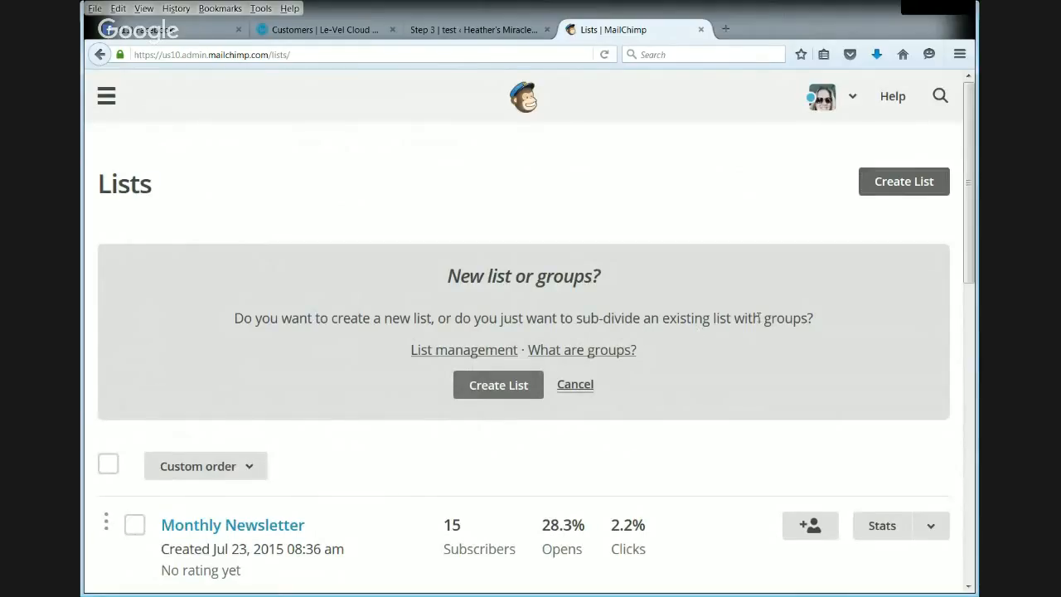
click(486, 386)
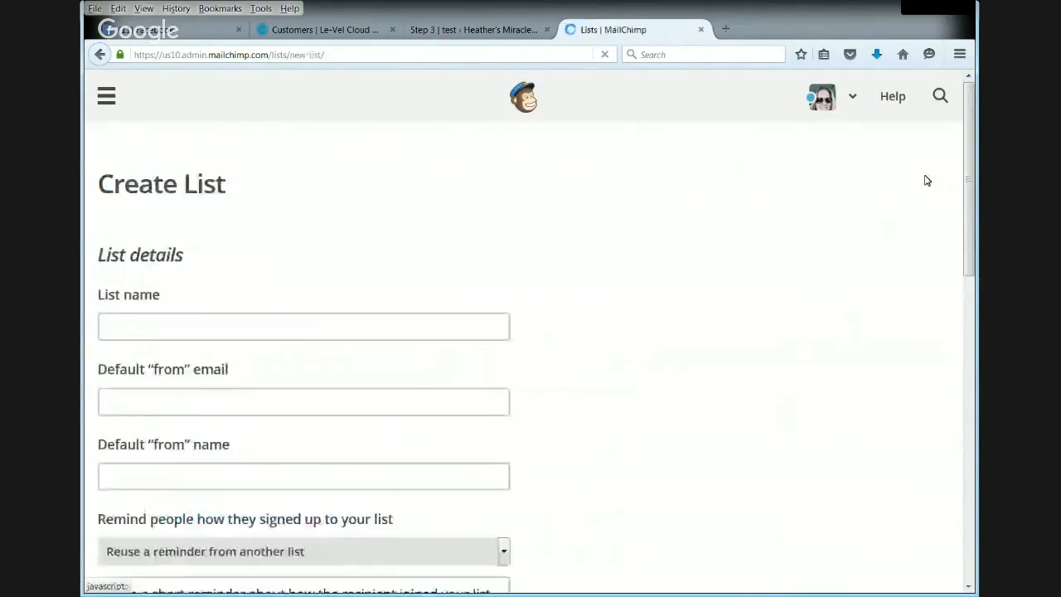
click(140, 335)
text(The)
key(BackSpace)
text(rive)
key(BackSpace)
key(BackSpace)
text(c)
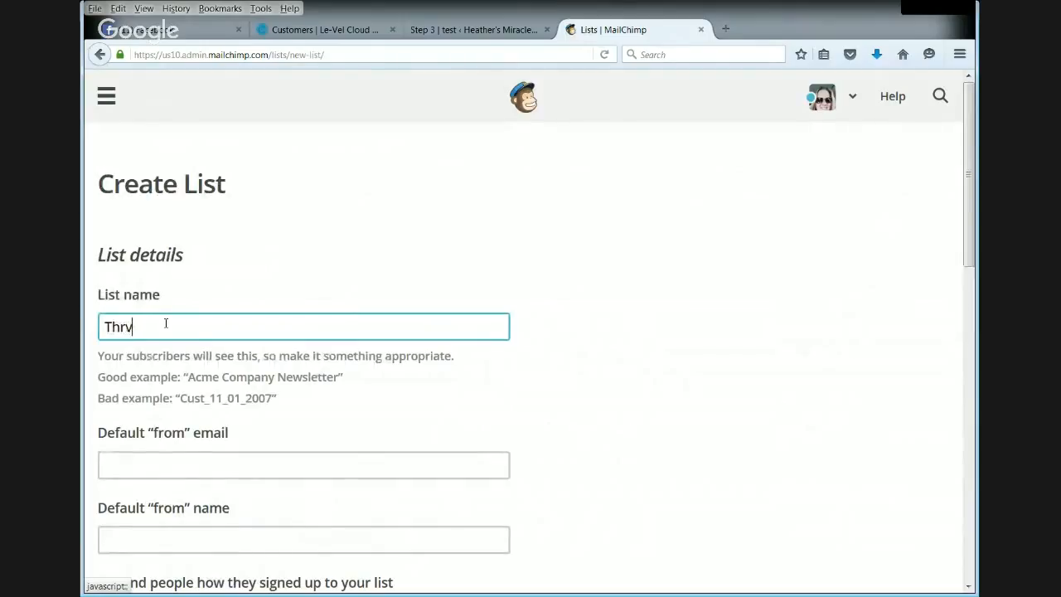
text(e)
text(v)
text(e Customers)
- Enter the sender's info e-mail address as the new list's default "from" email
scroll(166, 324, down, 5)
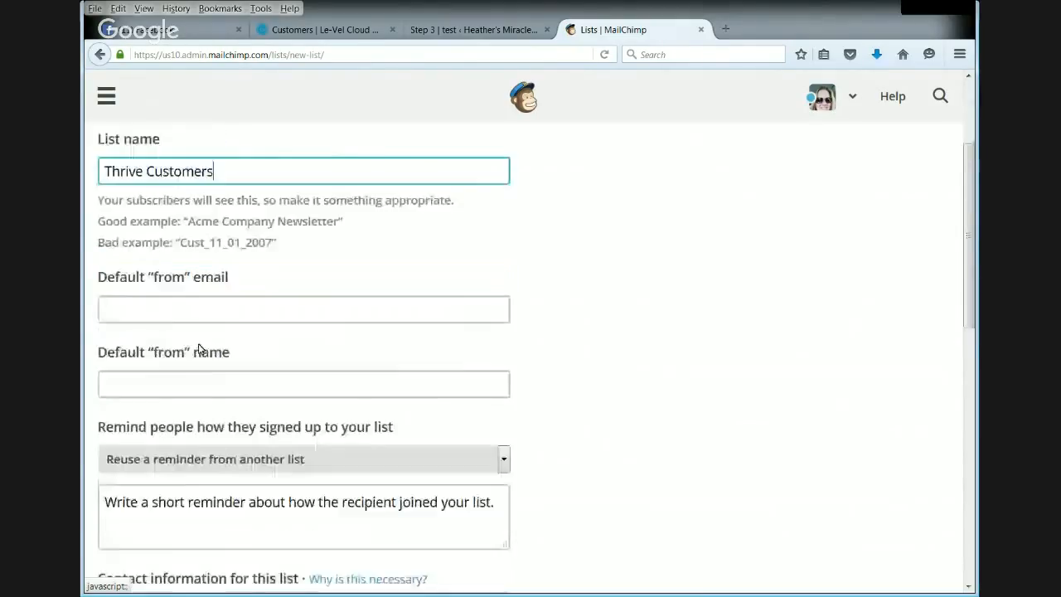
click(221, 264)
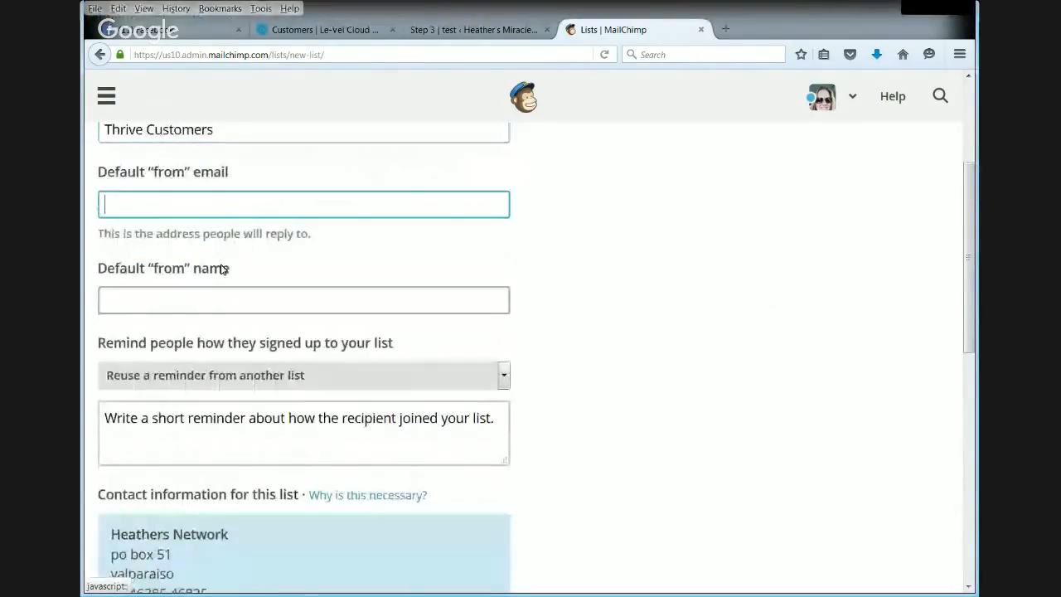
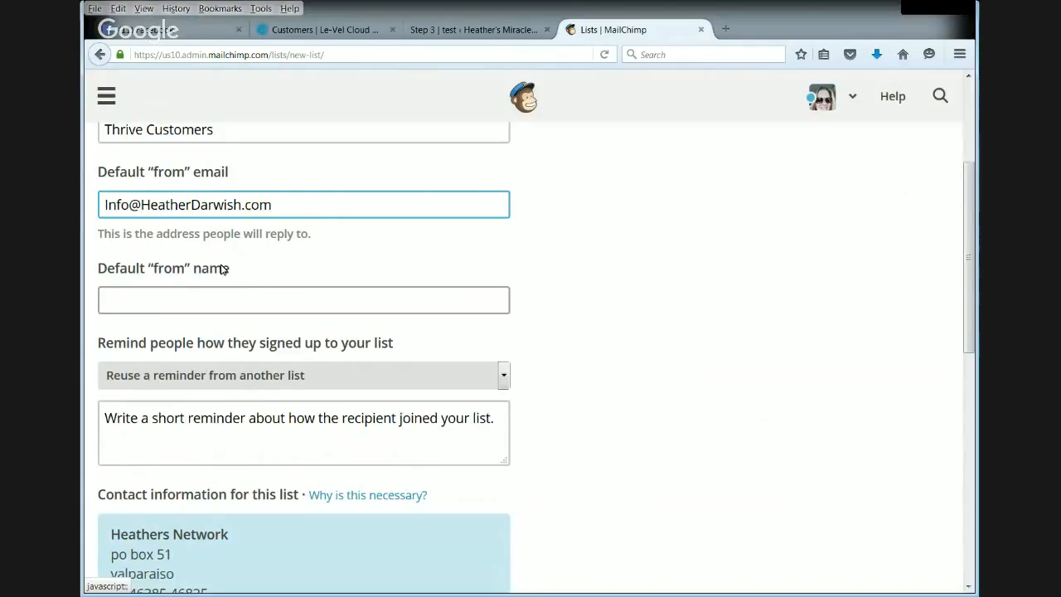
- Set the list's default "from" name to the sender's first and middle name
click(271, 299)
text(Heather Lynn)
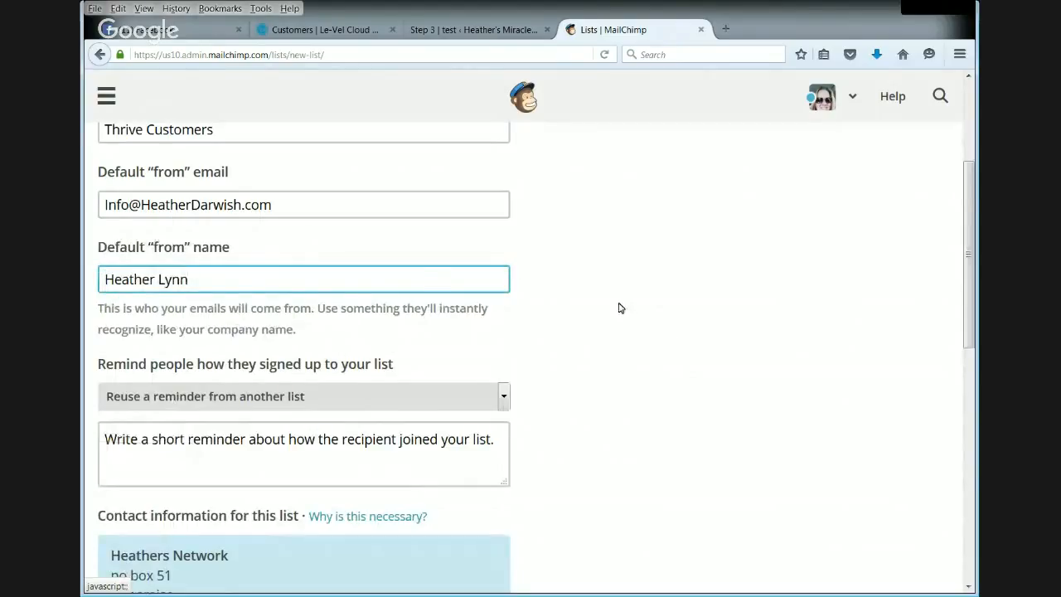
- Begin the list's signup reminder with "You are receiving this email because you are a valued thrive customer"
scroll(618, 307, down, 2)
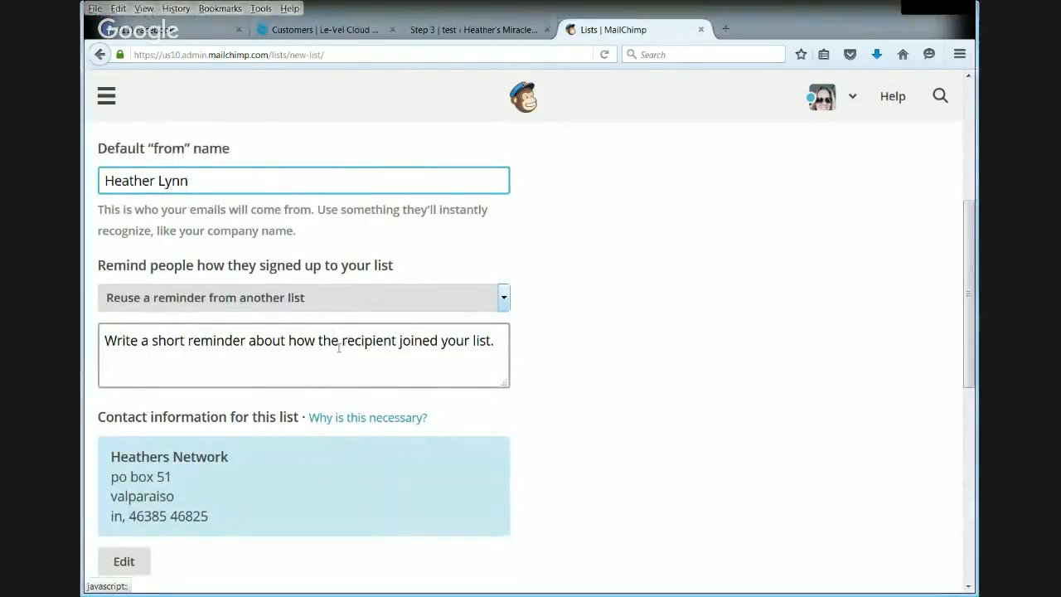
click(452, 348)
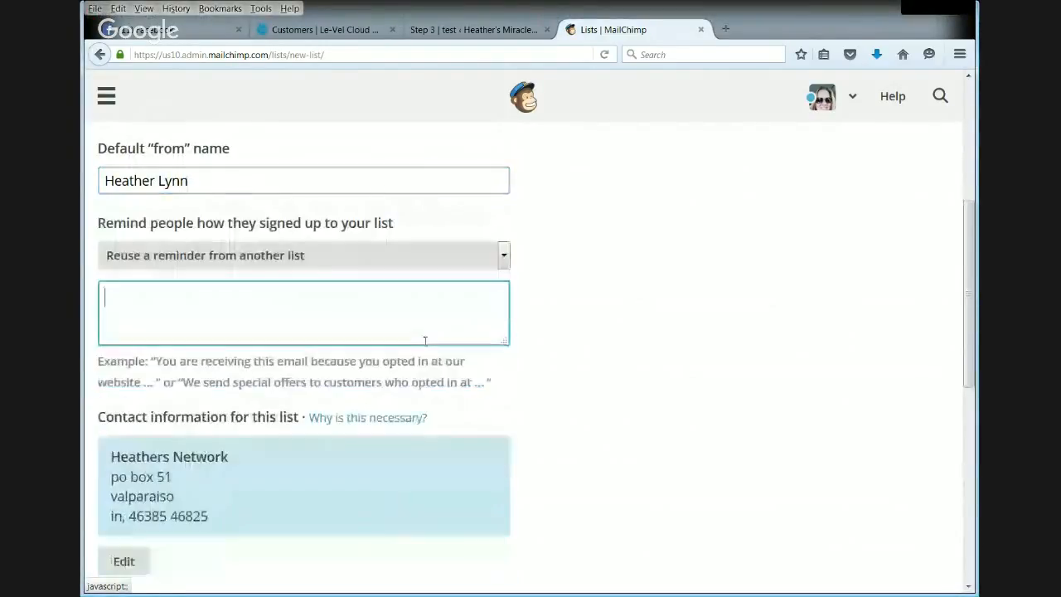
text(You are receiving this e)
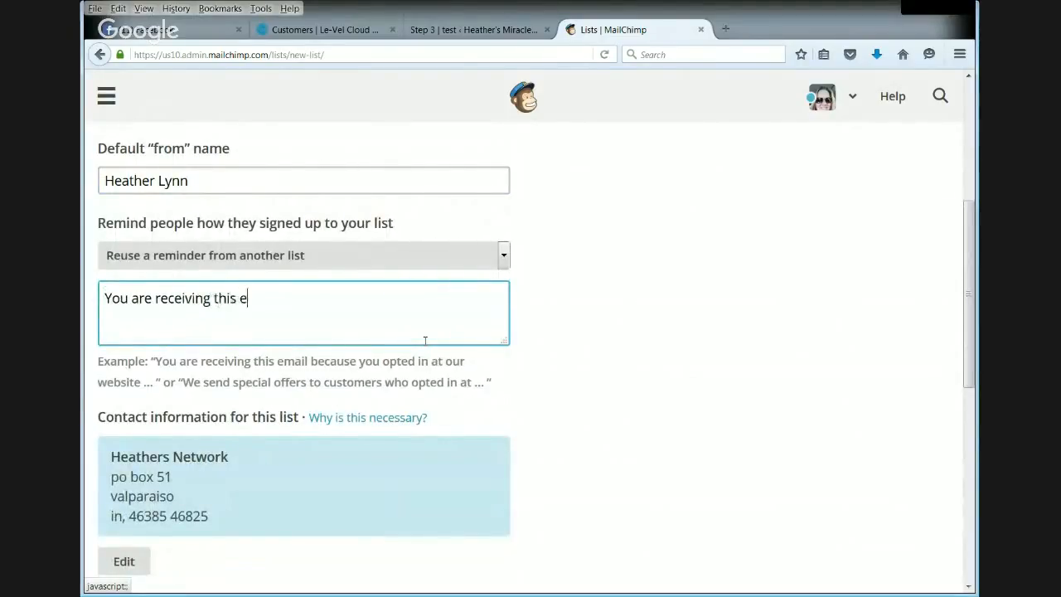
text(mail because you area )
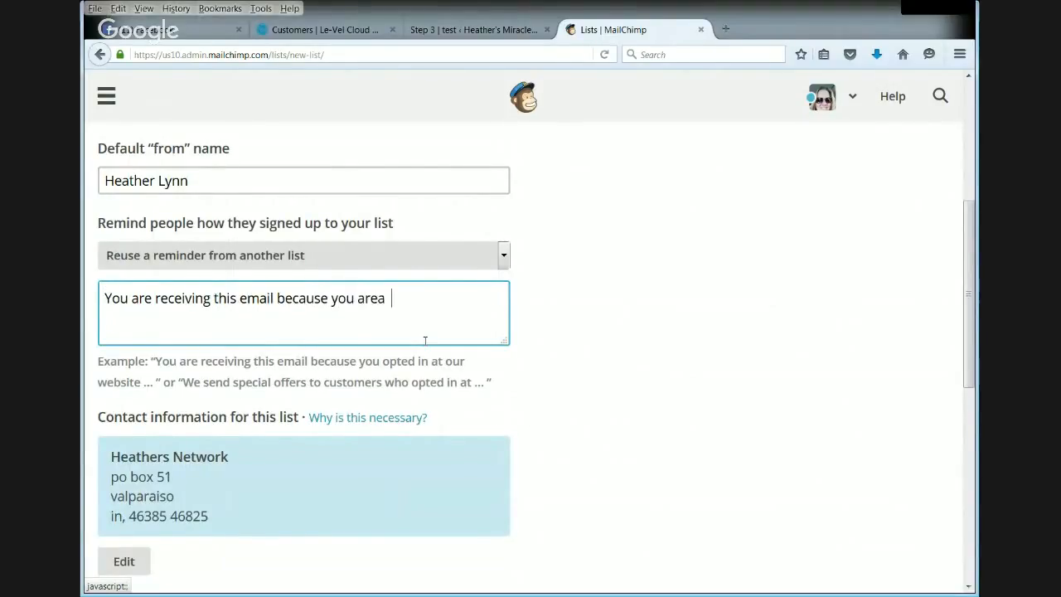
text(v)
text(alued c)
text(hrive cus)
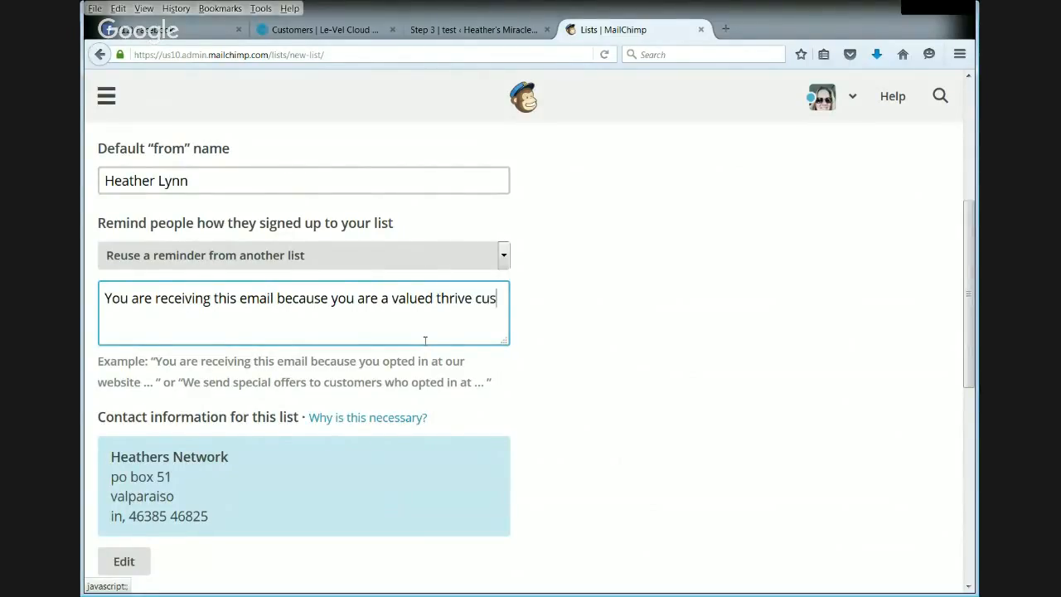
text(tomer. YOu hav)
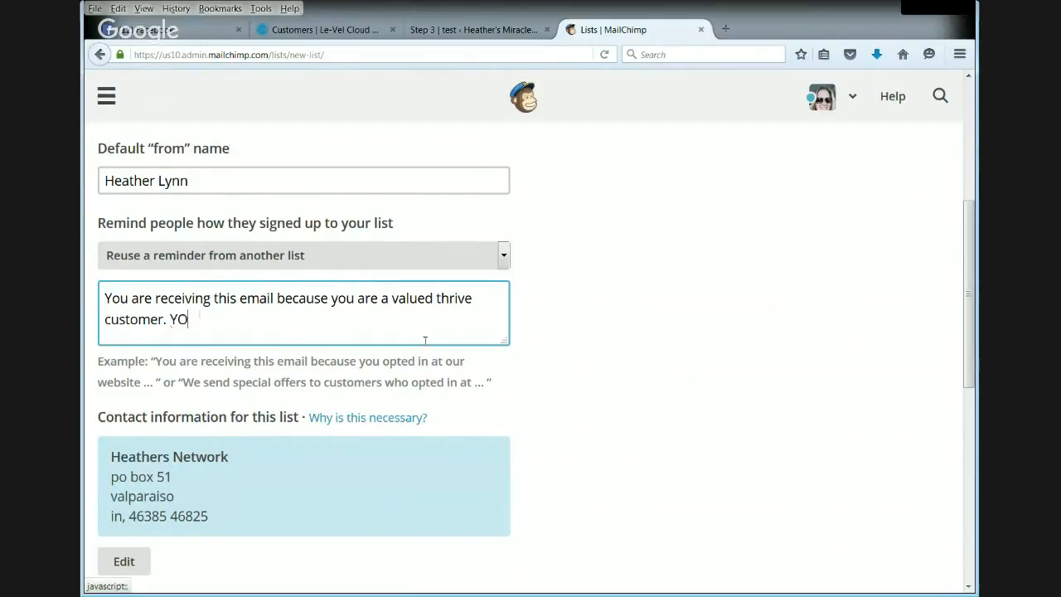
- Continue the signup reminder with a second sentence: "You have created a FREE customer account within my website"
key(BackSpace)
key(BackSpace)
key(BackSpace)
text(ou have created a FR)
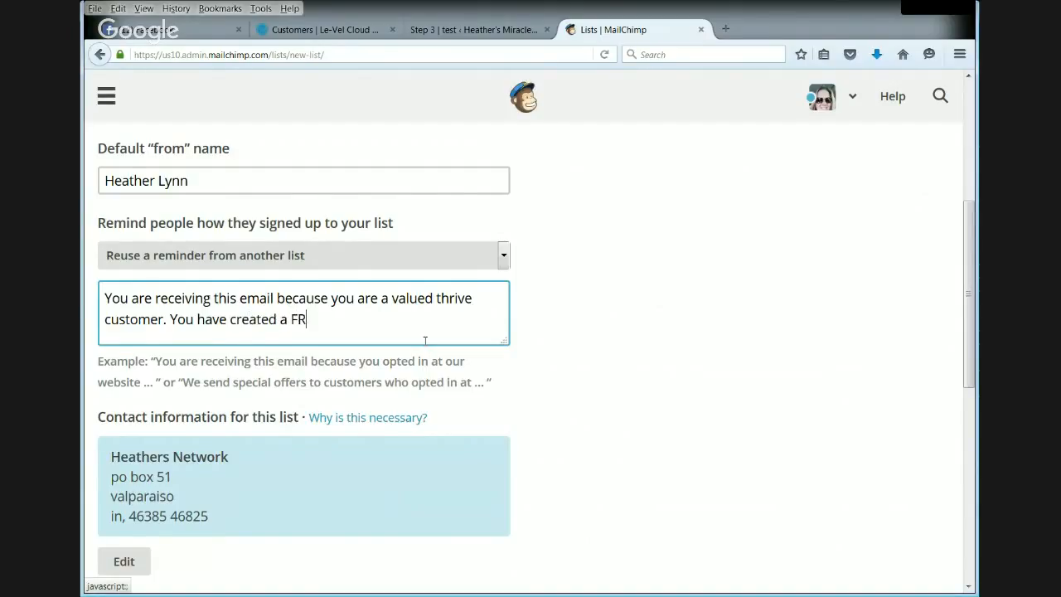
text(EE customer account with in my)
key(BackSpace)
key(BackSpace)
key(BackSpace)
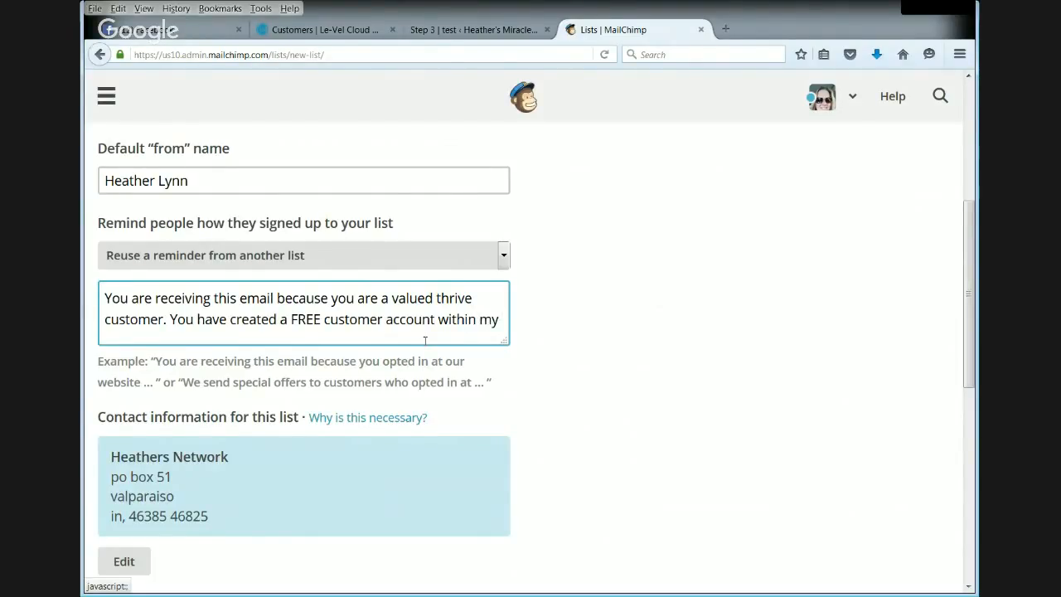
text(wehbsit)
key(BackSpace)
key(BackSpace)
key(BackSpace)
key(BackSpace)
key(BackSpace)
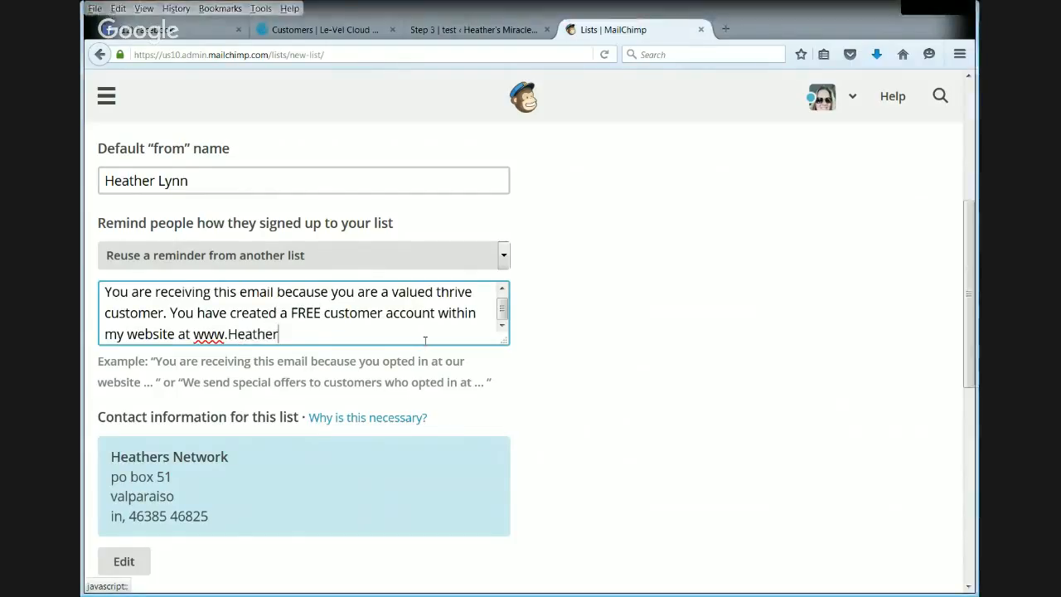
- Finish the signup reminder with "at" and the sender's personal Le-Vel.com website address
key(BackSpace)
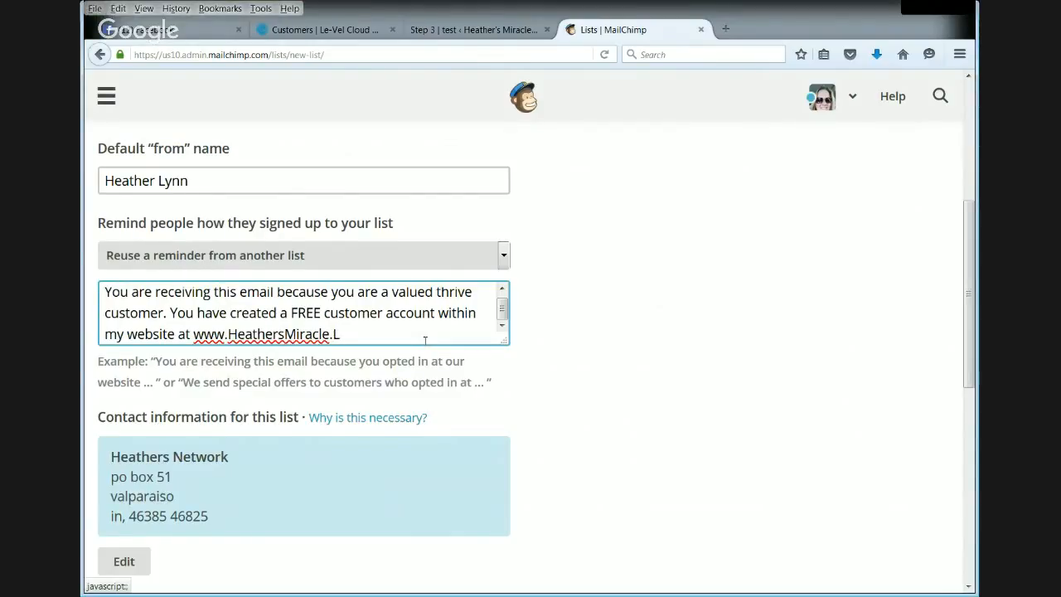
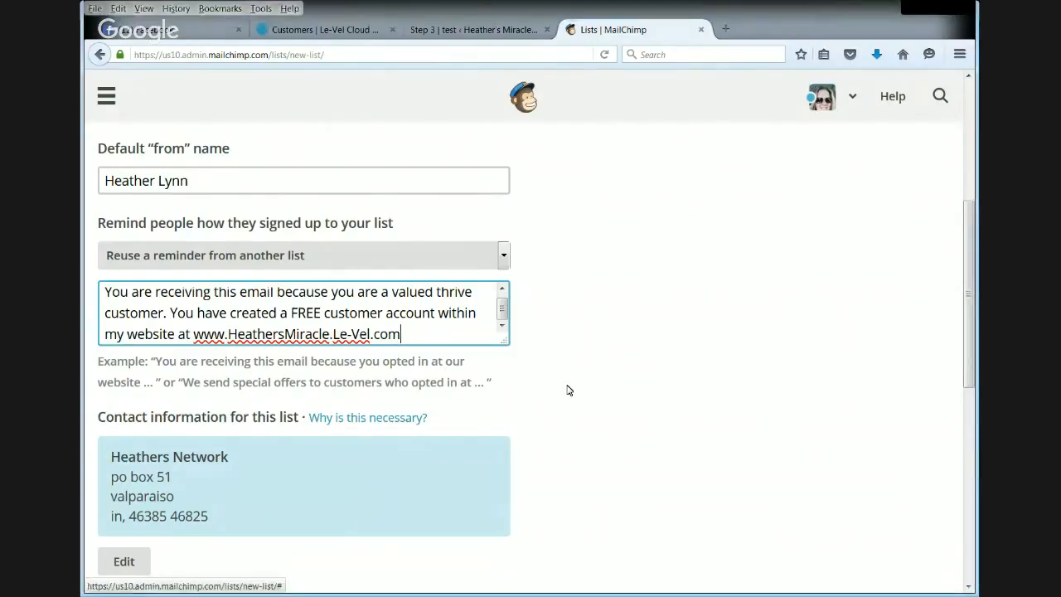
scroll(642, 324, down, 3)
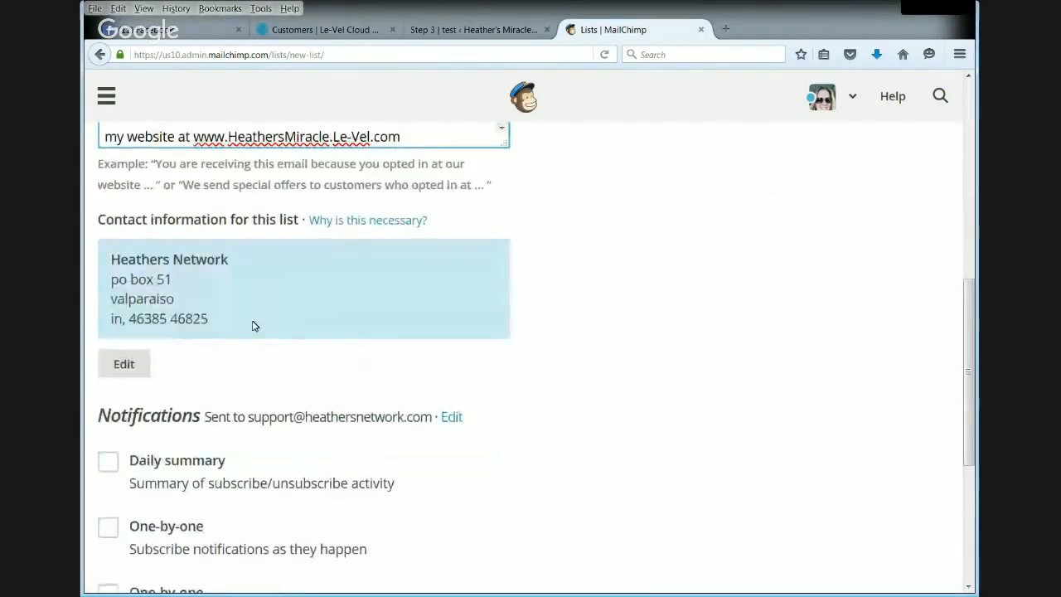
- Read MailChimp's article on why contact information is required, examining the anti-spam requirements, and return to the list form
click(365, 221)
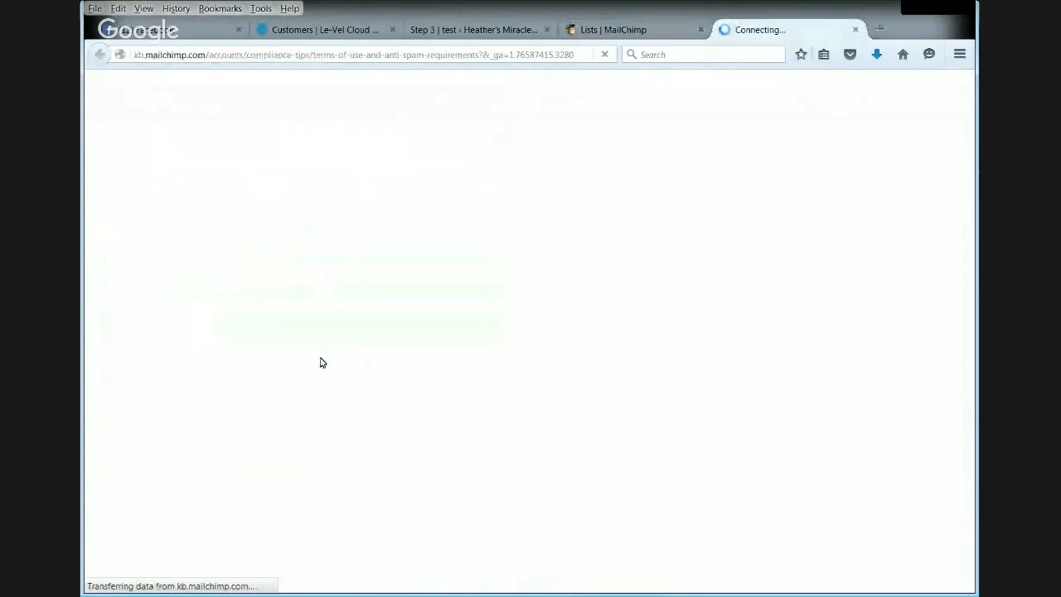
scroll(415, 330, down, 3)
scroll(527, 382, down, 1)
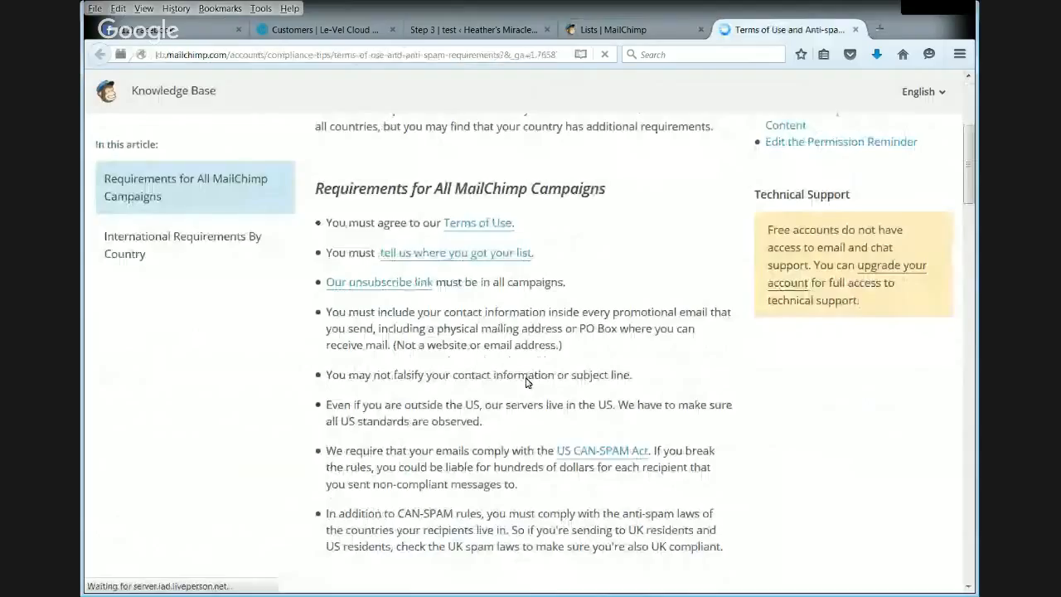
scroll(528, 383, down, 20)
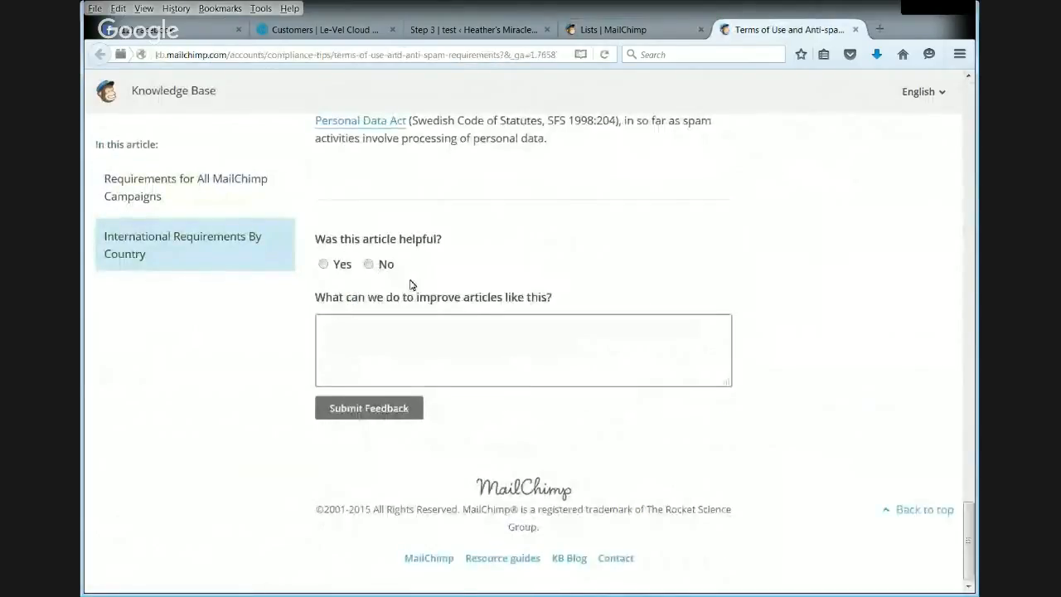
scroll(526, 376, up, 10)
scroll(526, 376, up, 20)
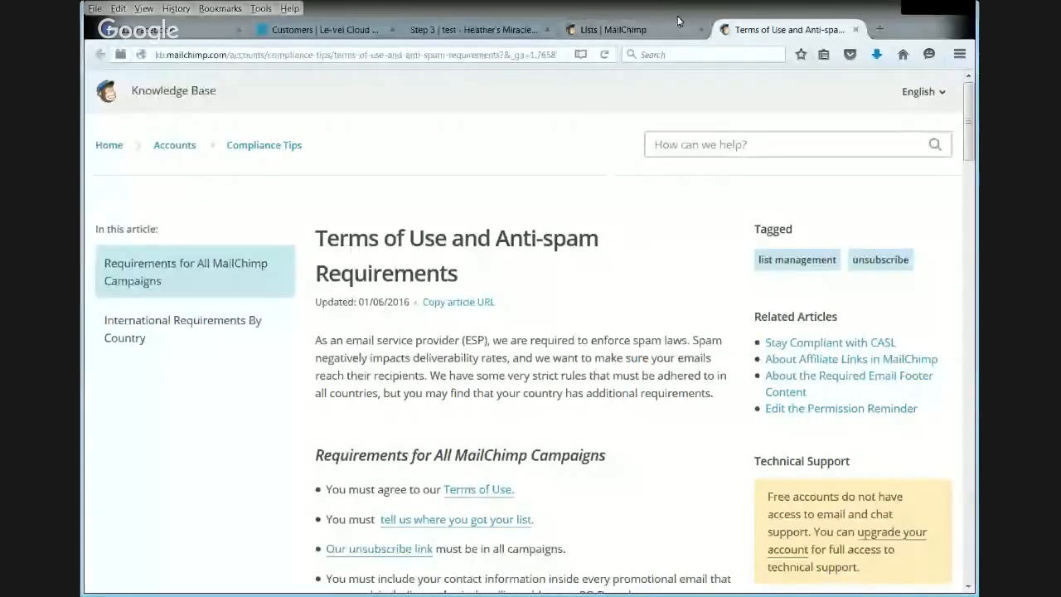
click(676, 27)
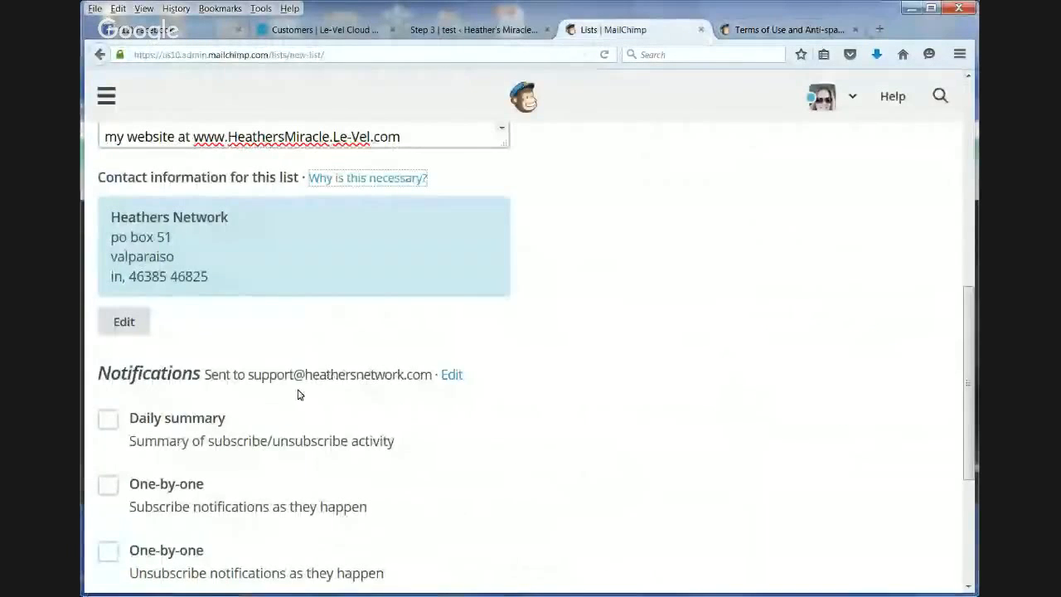
- Edit the list's contact information: clear the first address line and re-enter the city on the second line
click(124, 324)
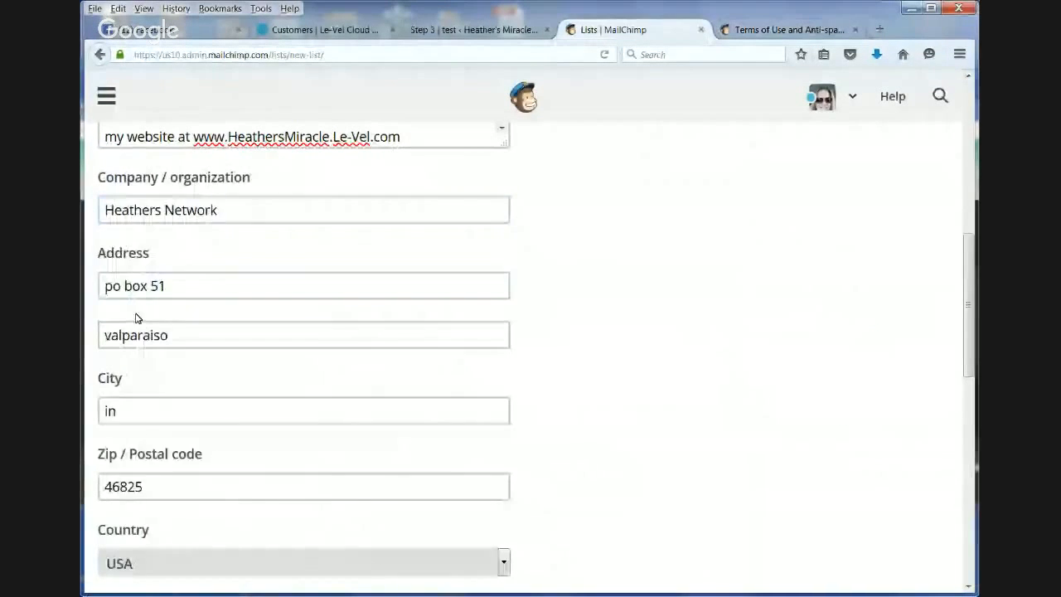
click(194, 284)
key(ctrl+a)
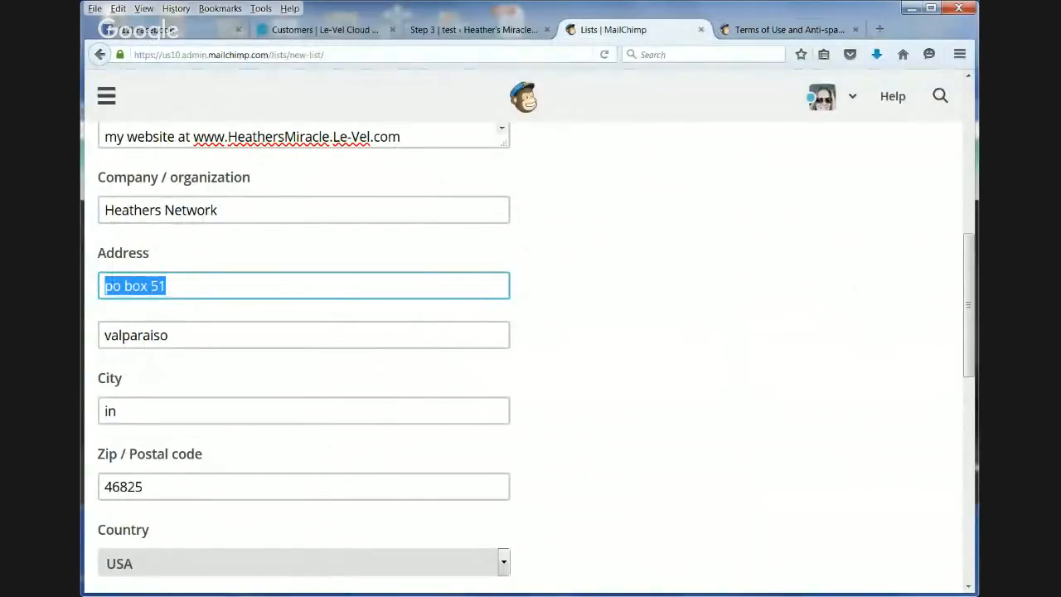
key(BackSpace)
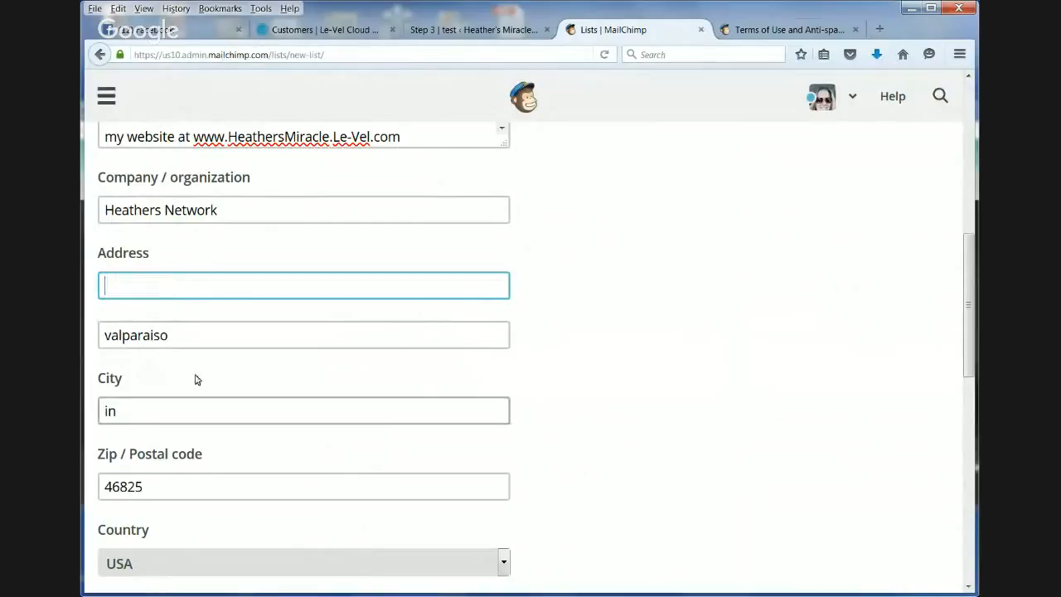
double_click(198, 325)
text(Val)
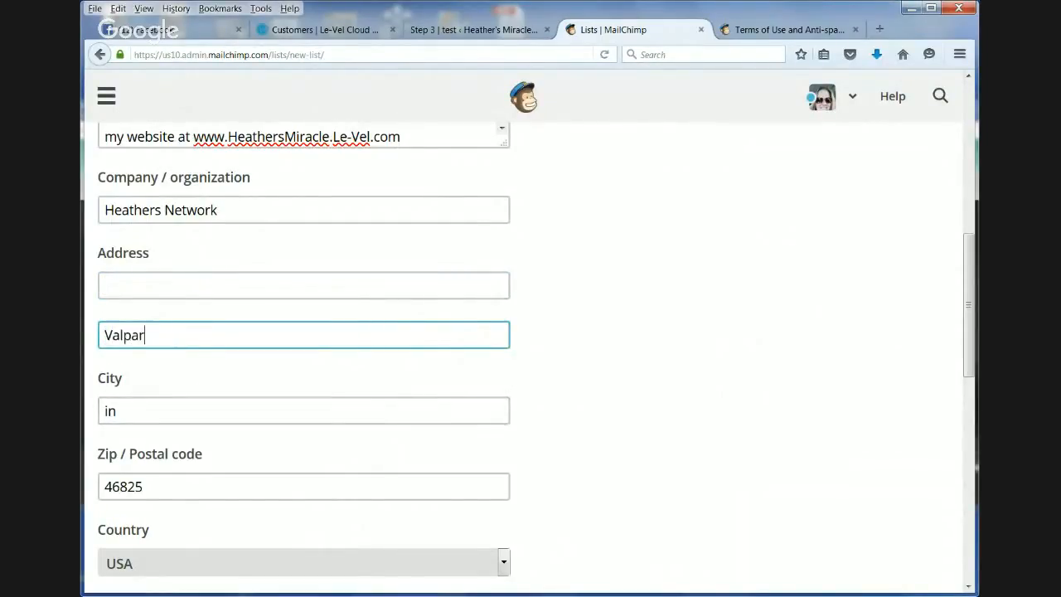
- Turn on the daily summary notification for the list and try to save it
scroll(489, 334, down, 5)
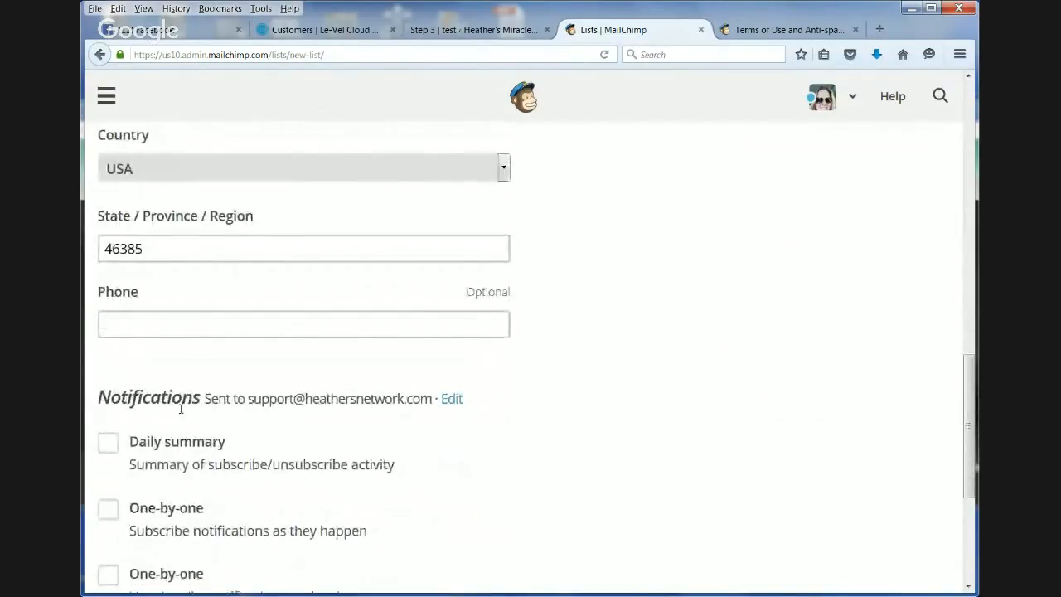
click(108, 444)
scroll(383, 471, down, 1)
scroll(384, 471, down, 3)
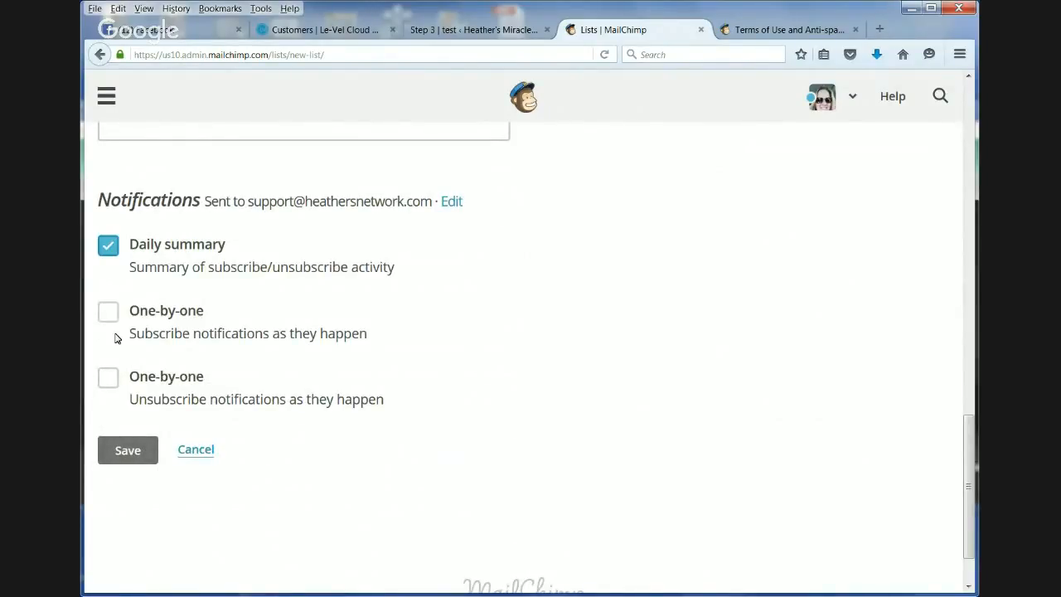
click(133, 461)
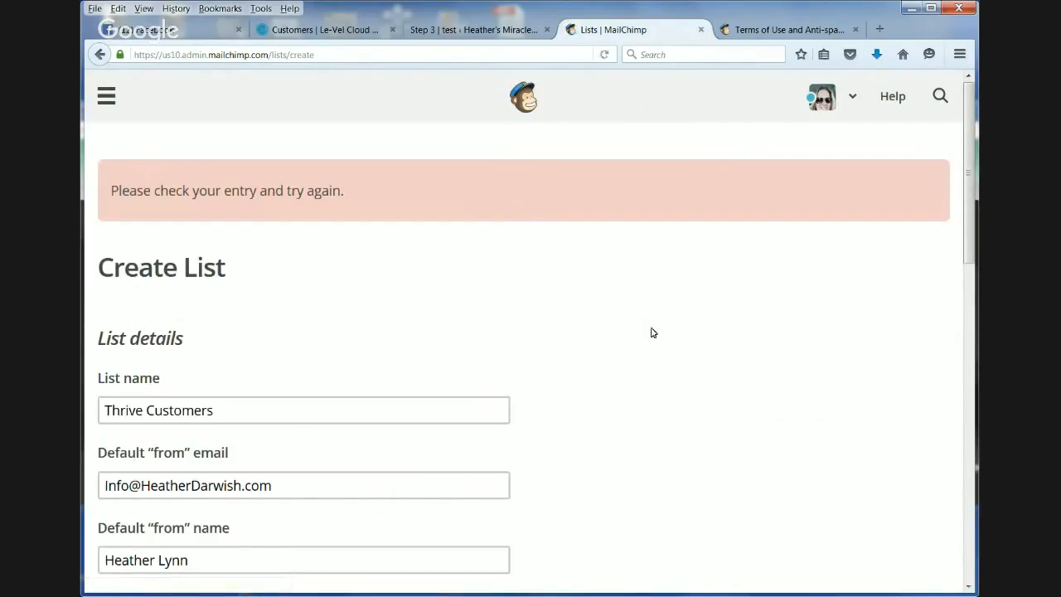
- Check the list's reminder, contact information and notification settings, and submit the form again
scroll(637, 383, down, 5)
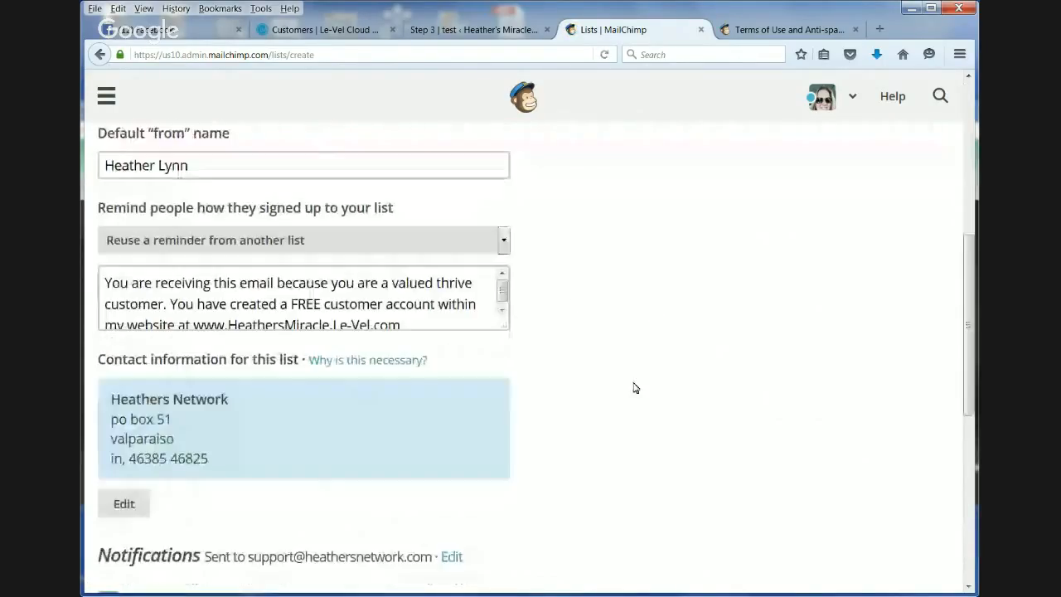
scroll(635, 388, down, 2)
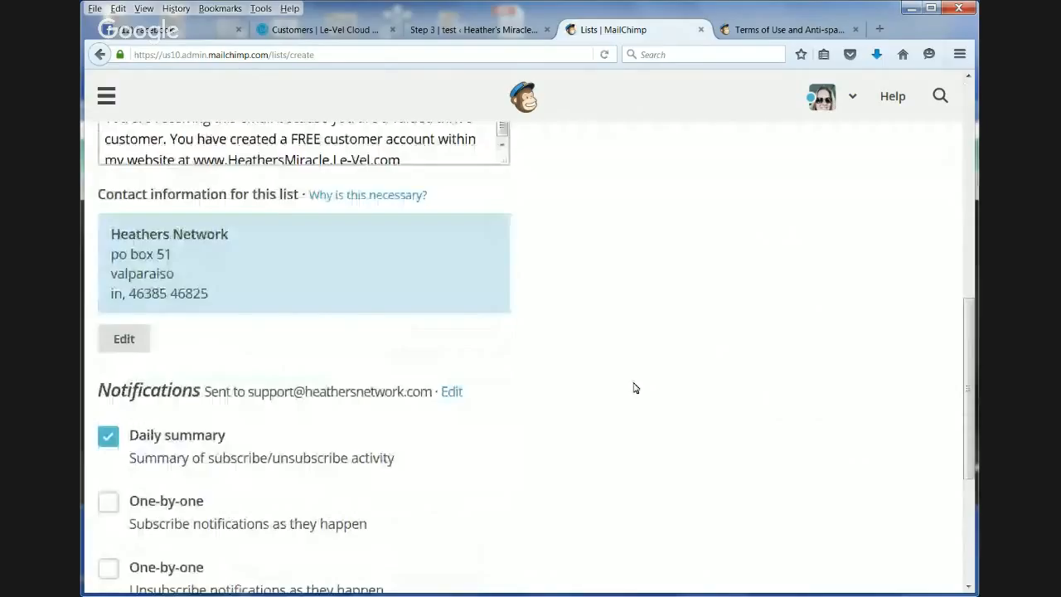
scroll(634, 388, up, 2)
scroll(531, 348, down, 4)
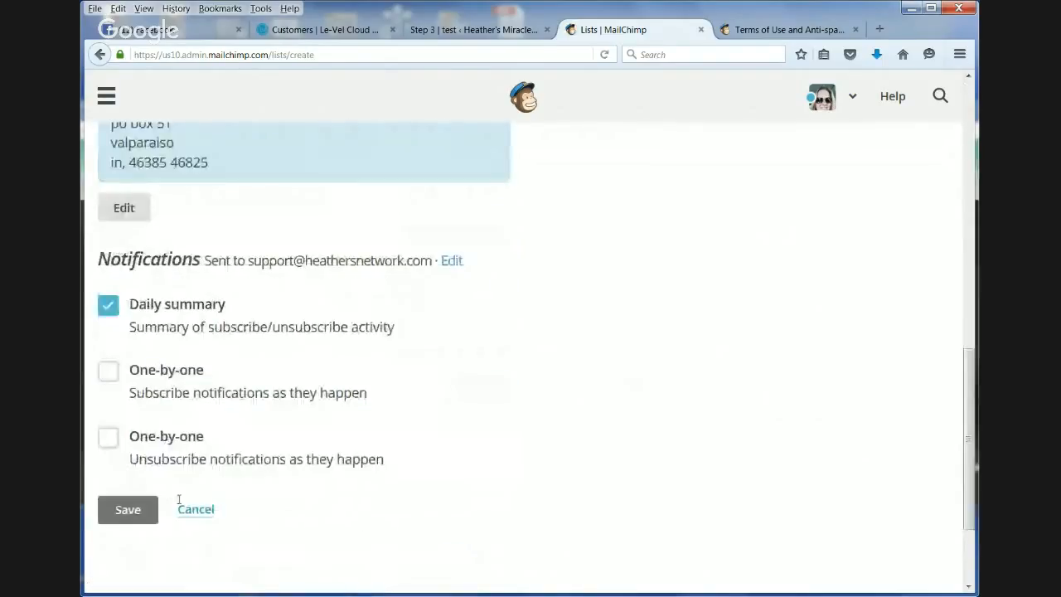
click(158, 512)
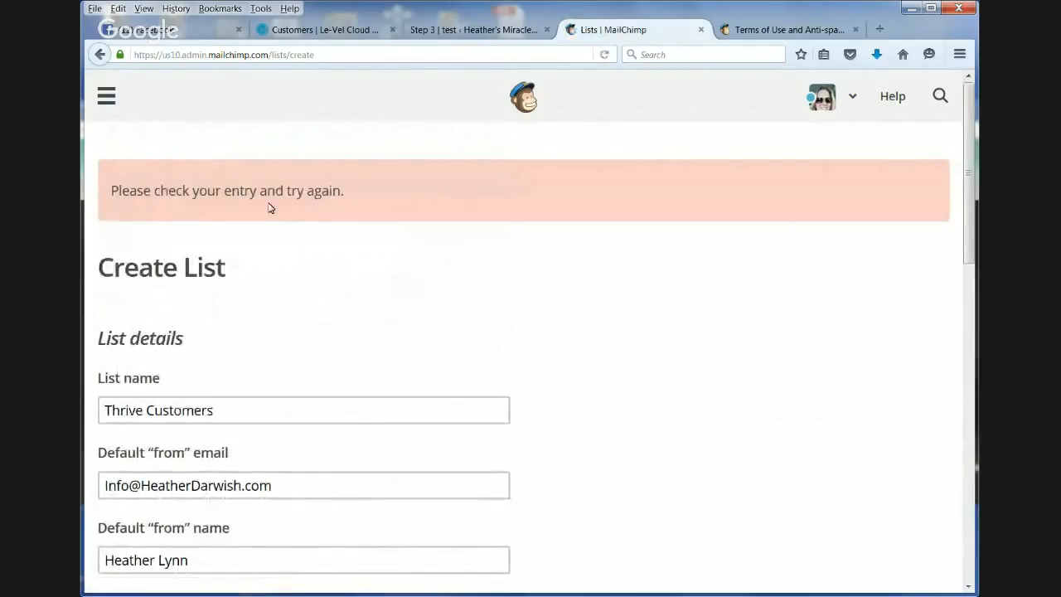
- Recheck the list details, turn on one-by-one subscribe and unsubscribe notifications, and try to save the list
scroll(566, 287, down, 3)
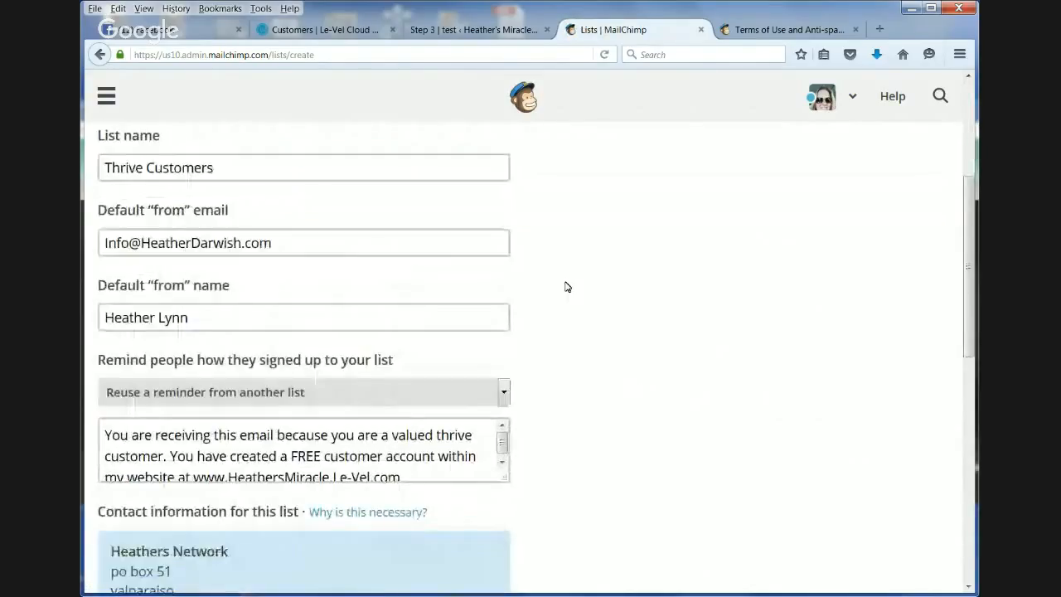
scroll(566, 287, down, 7)
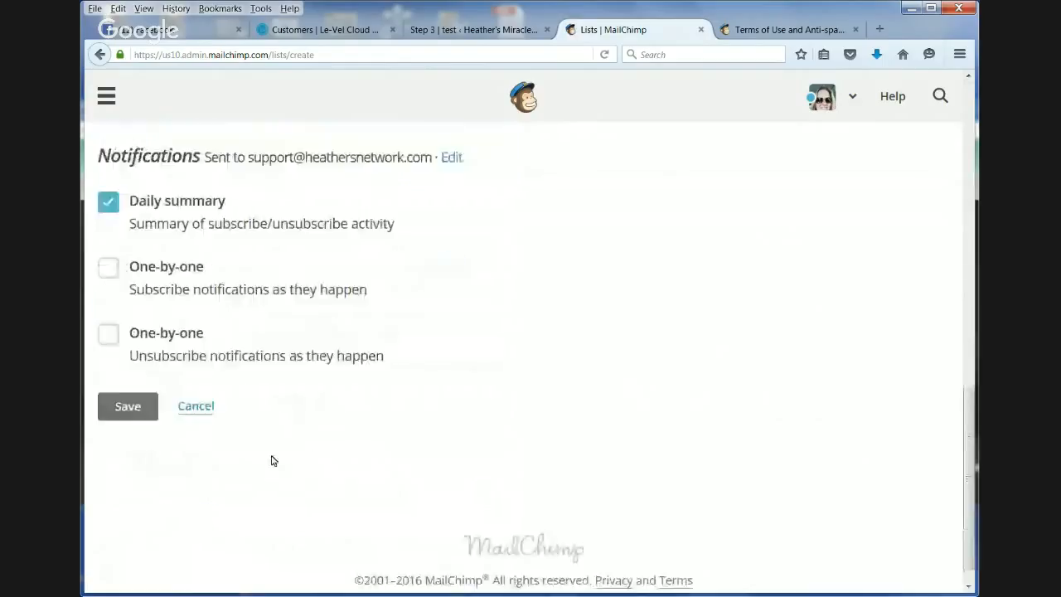
scroll(685, 465, up, 10)
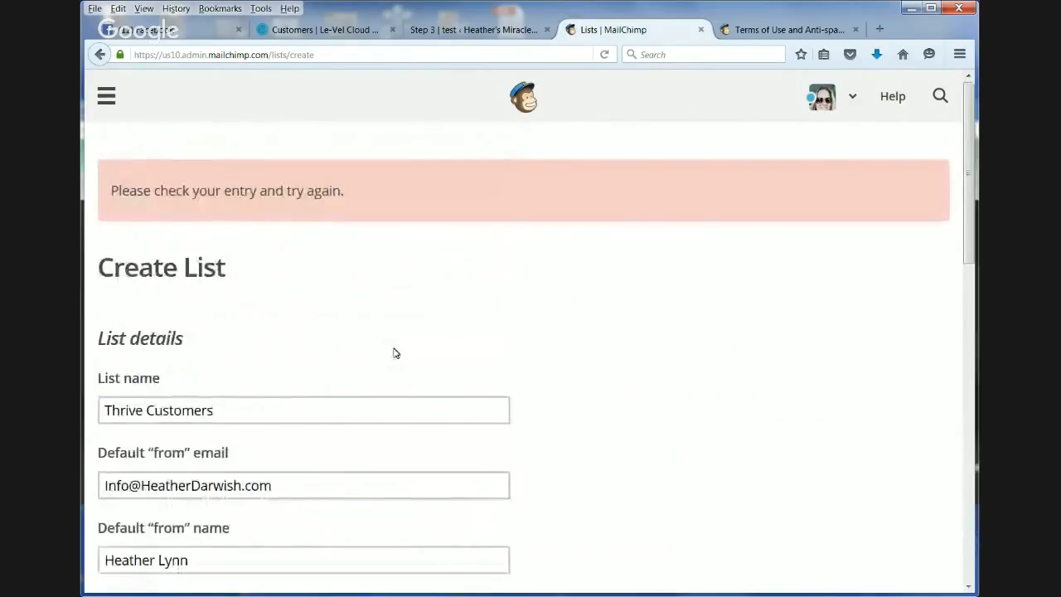
scroll(242, 450, down, 2)
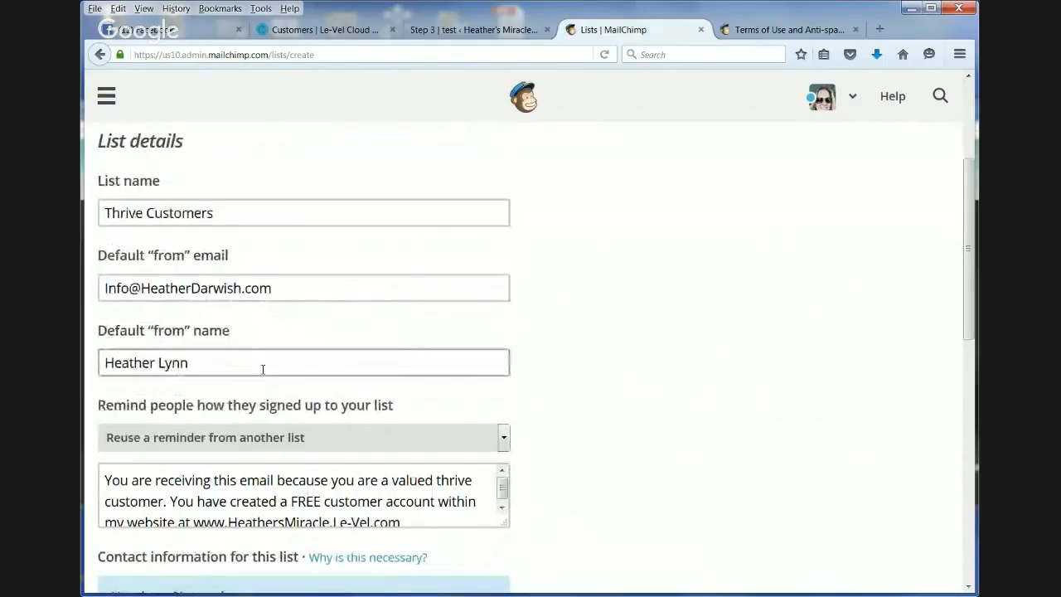
scroll(424, 443, down, 3)
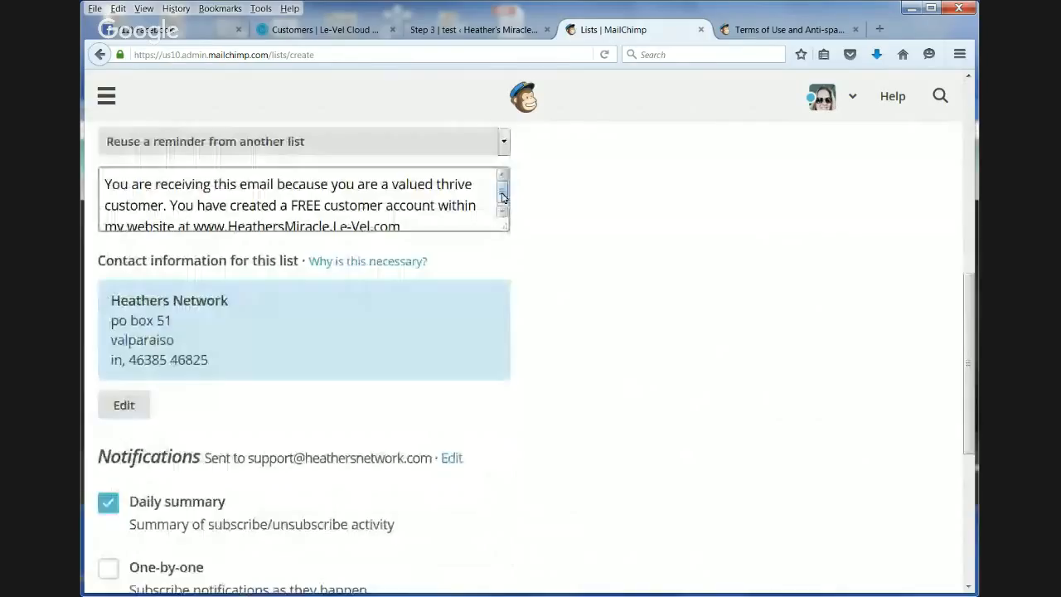
click(503, 196)
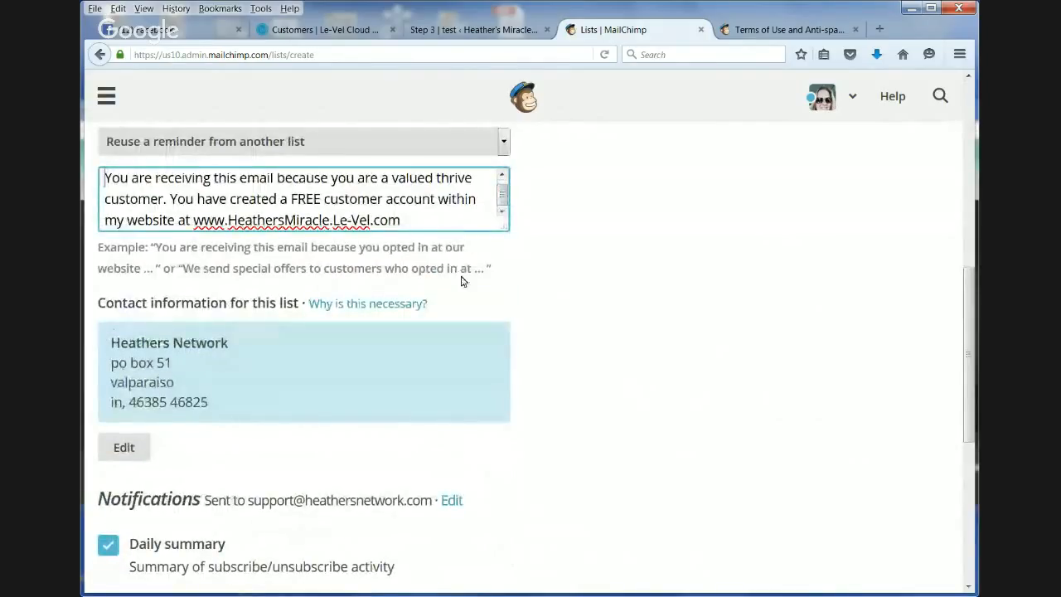
scroll(146, 370, down, 2)
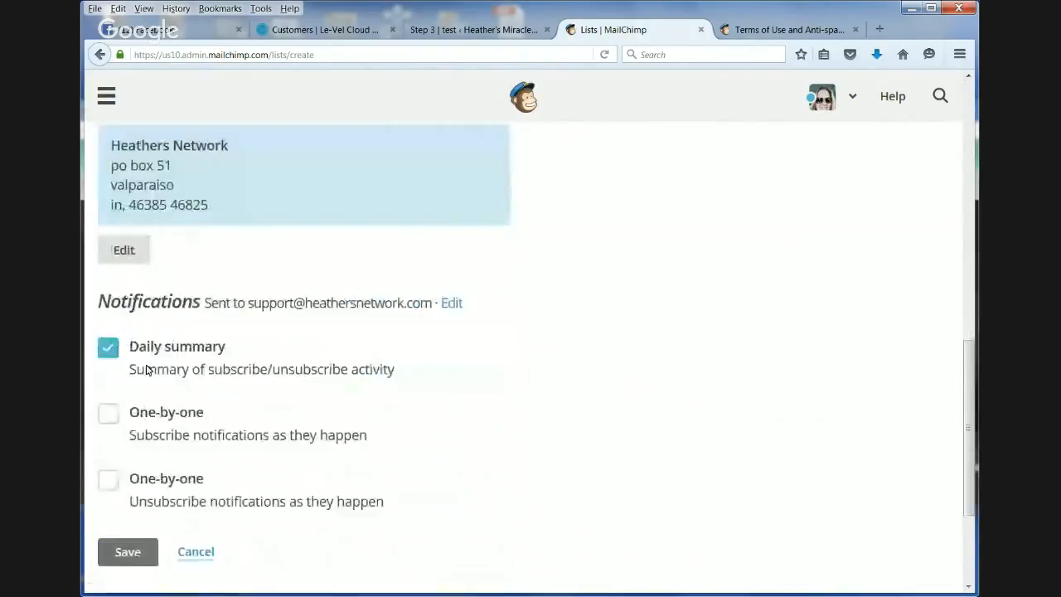
click(109, 416)
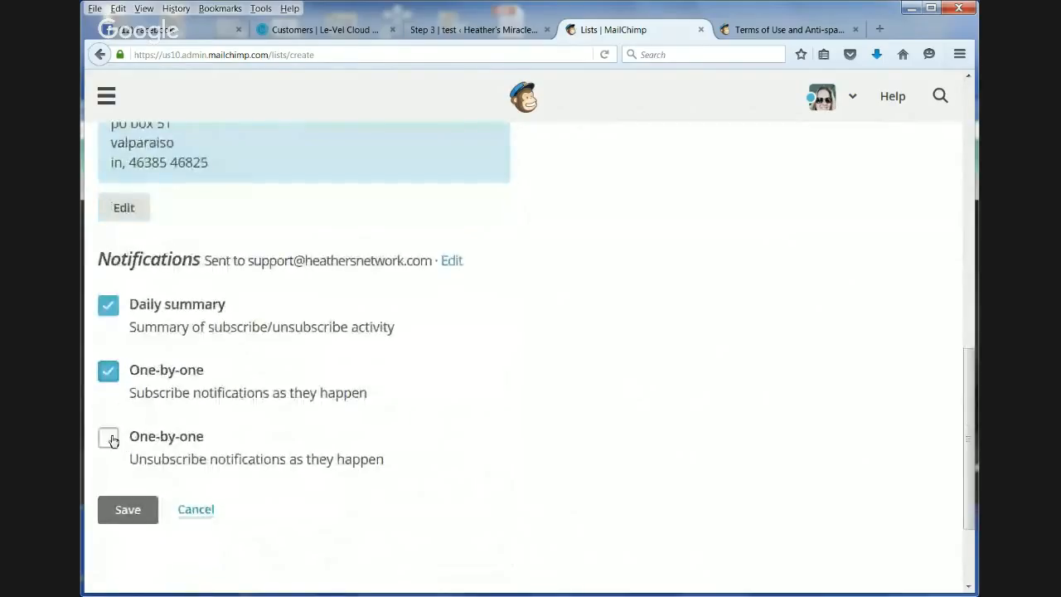
click(109, 438)
click(139, 512)
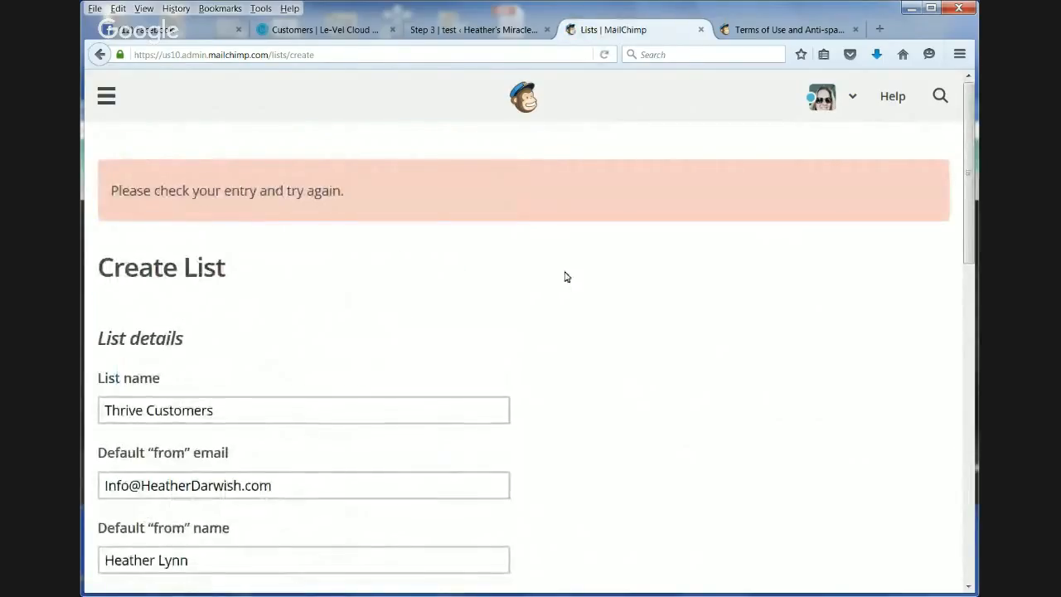
- Cancel the current list form and start creating a new list from the Lists page
scroll(564, 274, down, 5)
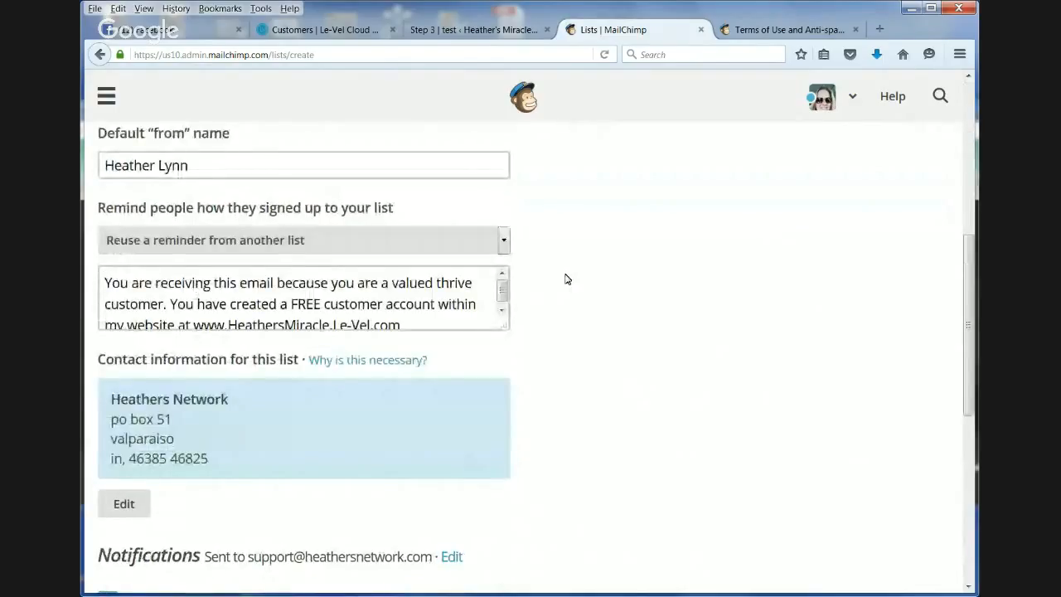
scroll(567, 279, down, 5)
click(202, 384)
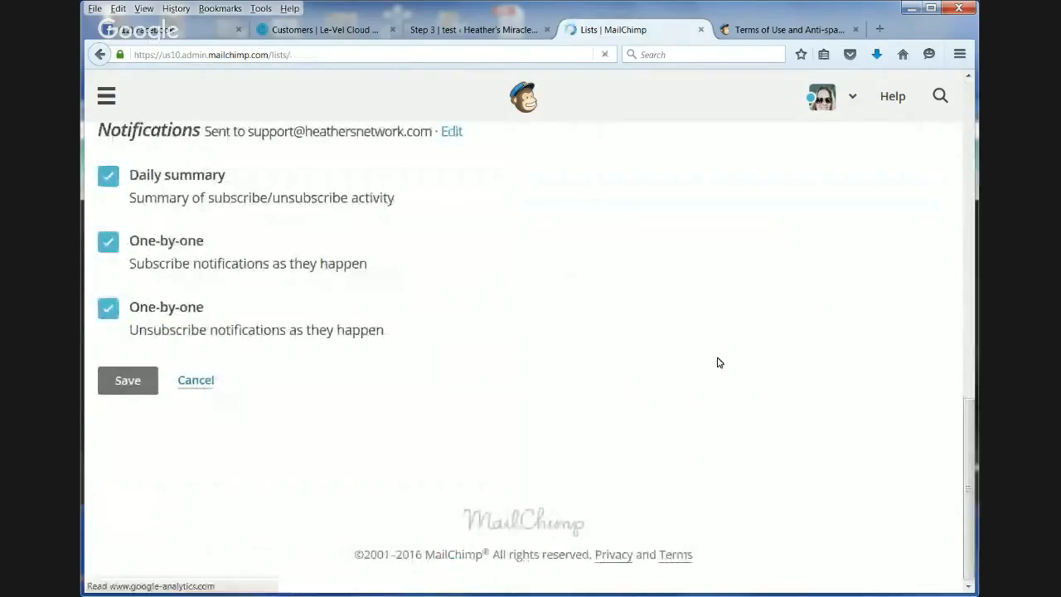
click(929, 197)
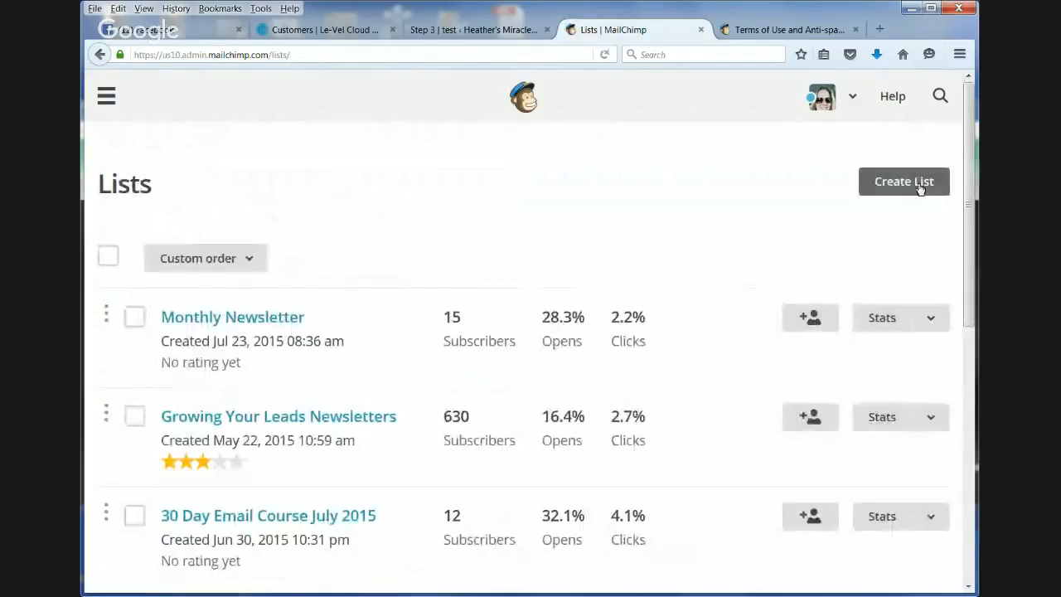
click(498, 385)
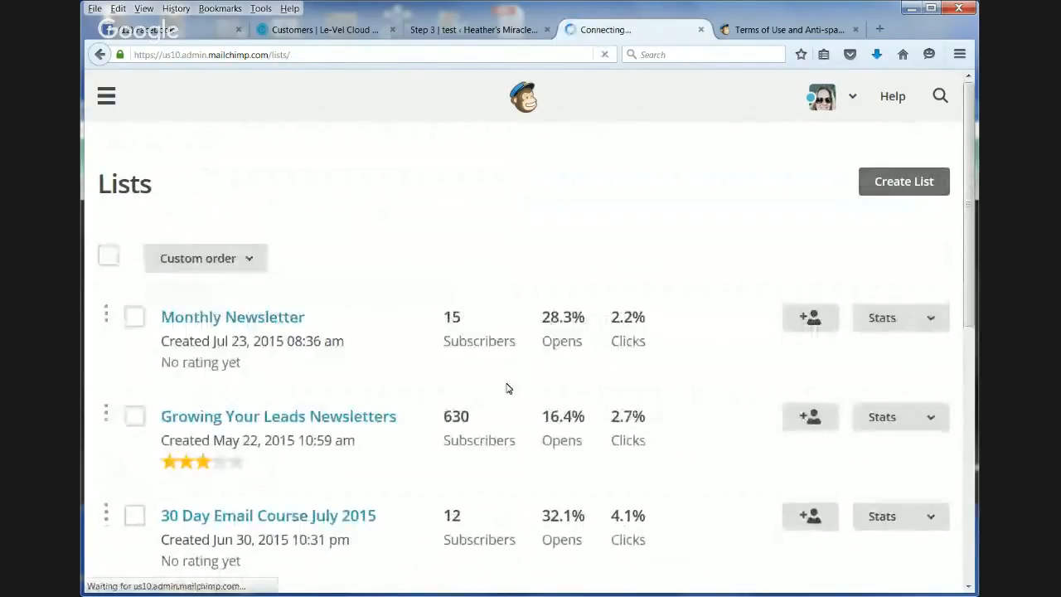
scroll(301, 340, down, 5)
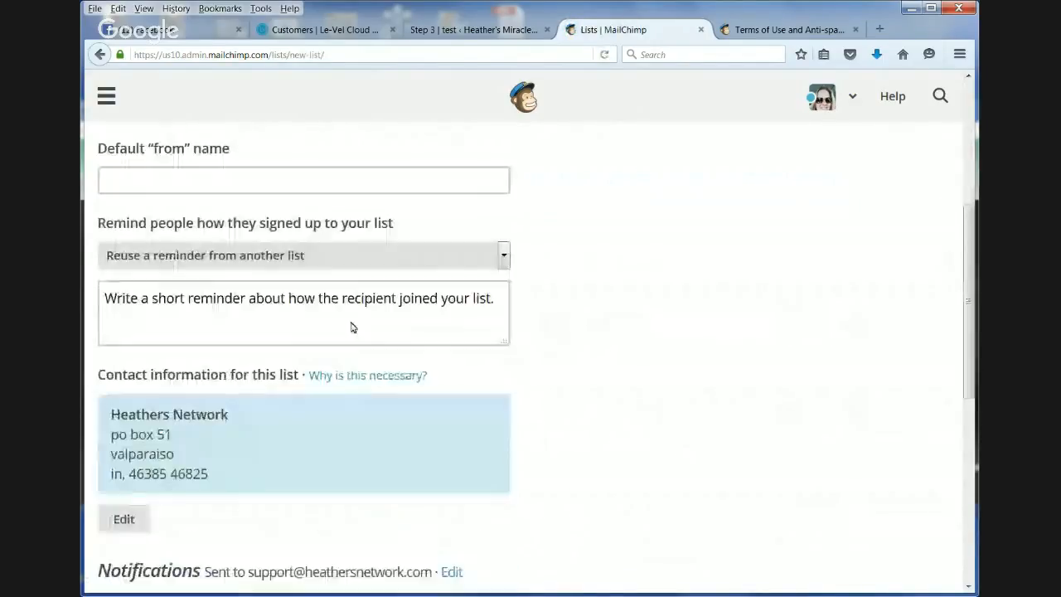
scroll(414, 344, up, 5)
- Name the new list "Thrive Customers" using the previously entered value
click(316, 326)
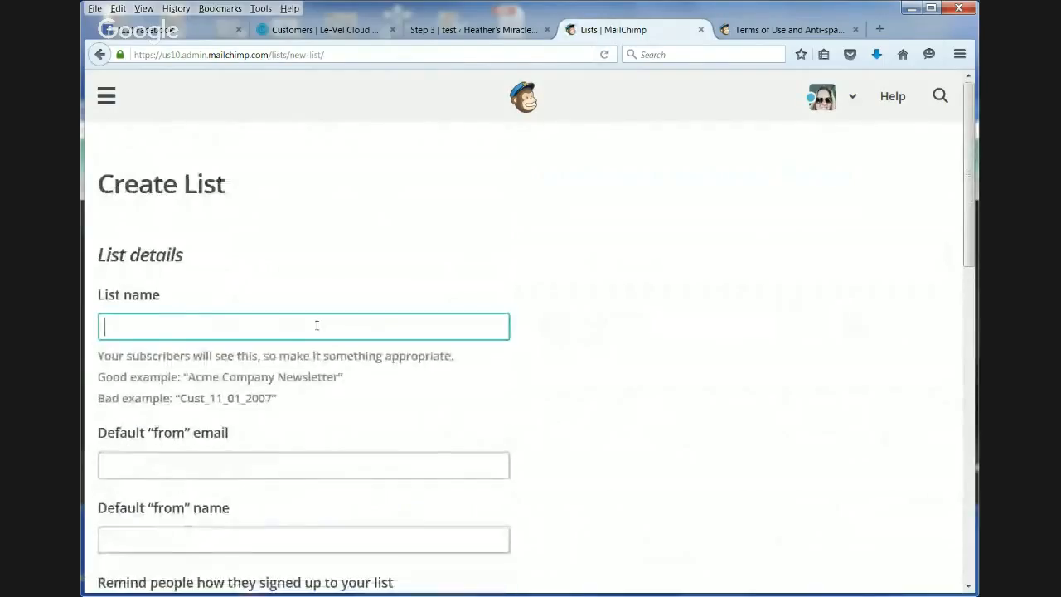
text(He)
key(BackSpace)
key(BackSpace)
text(h)
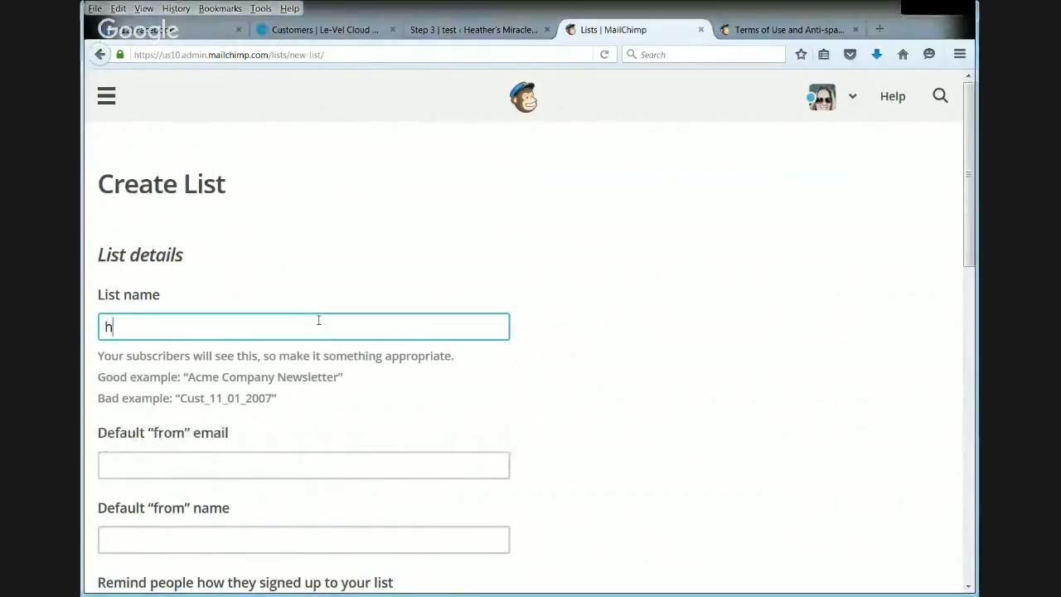
key(BackSpace)
text(th)
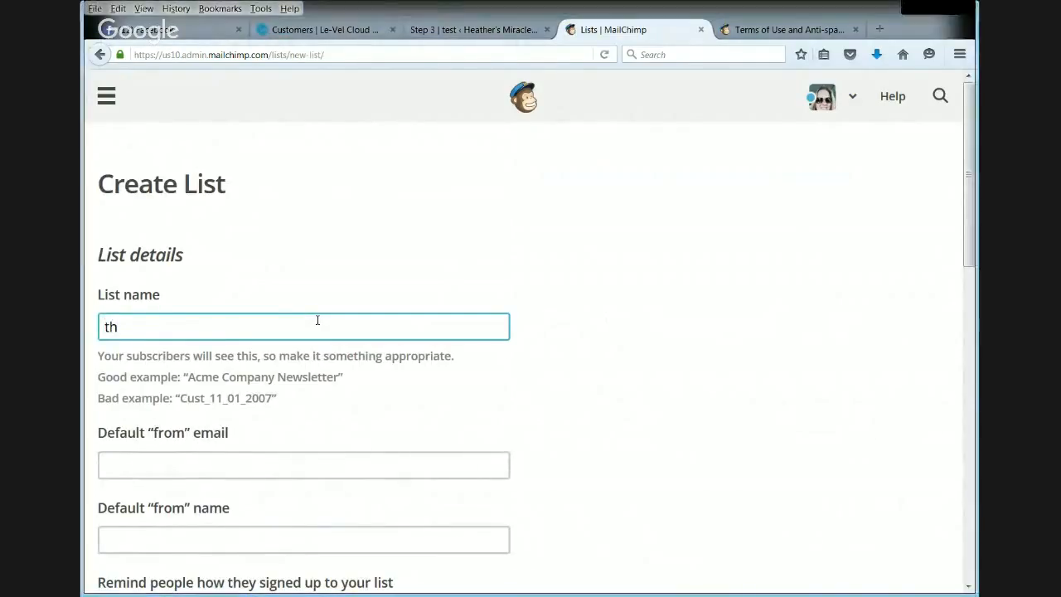
click(320, 348)
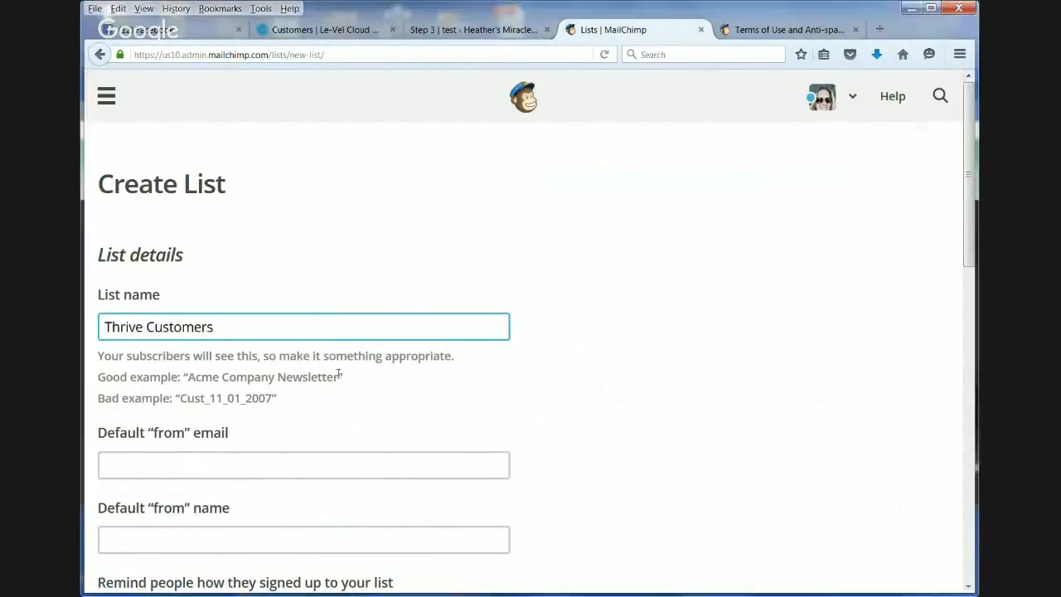
- Fill in the list's default "from" email address and default "from" name
scroll(336, 373, down, 4)
click(344, 269)
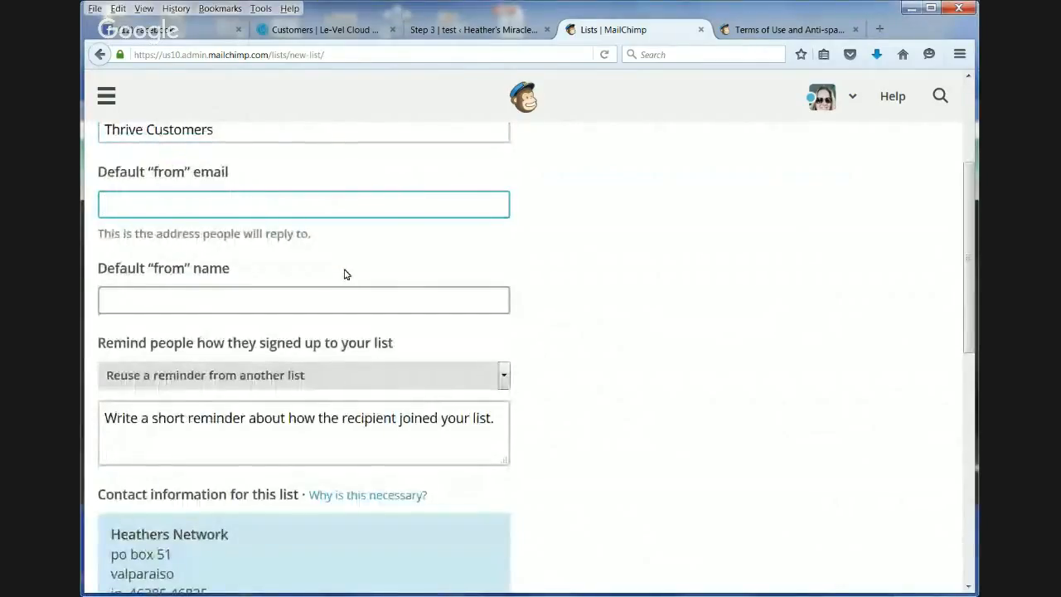
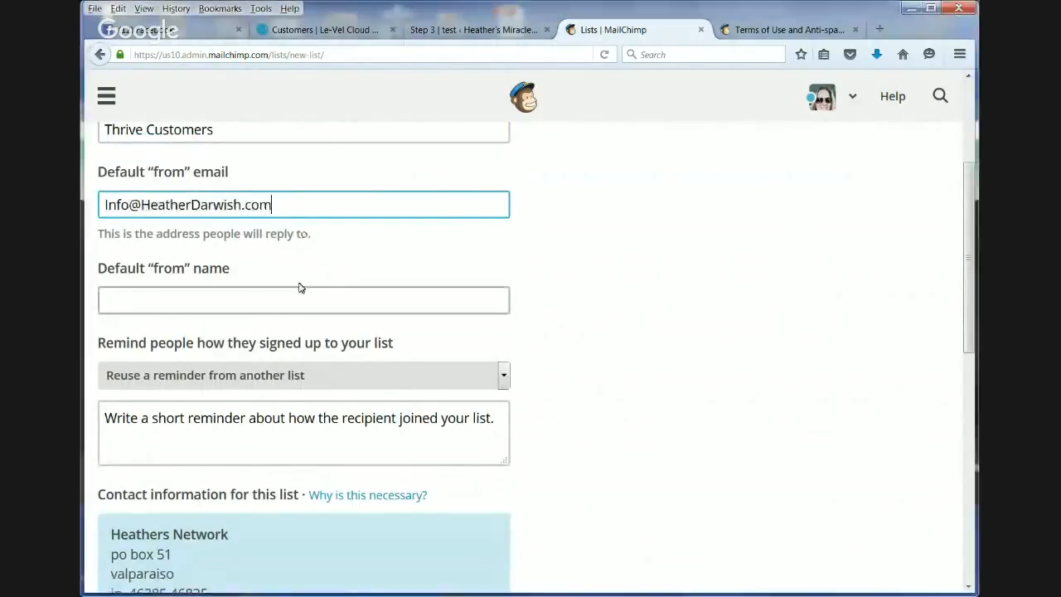
click(304, 299)
text(Heather Lynn)
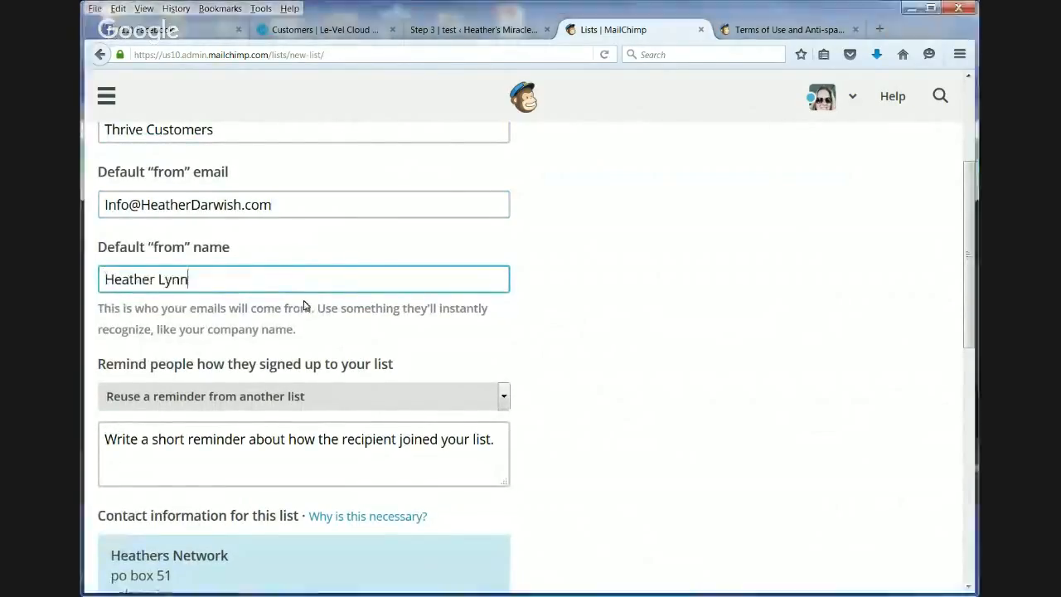
- Write the signup reminder "You are receiving this email because you have created a FREE customer account via my website," followed by the website address
click(314, 455)
text(You are receiving ths)
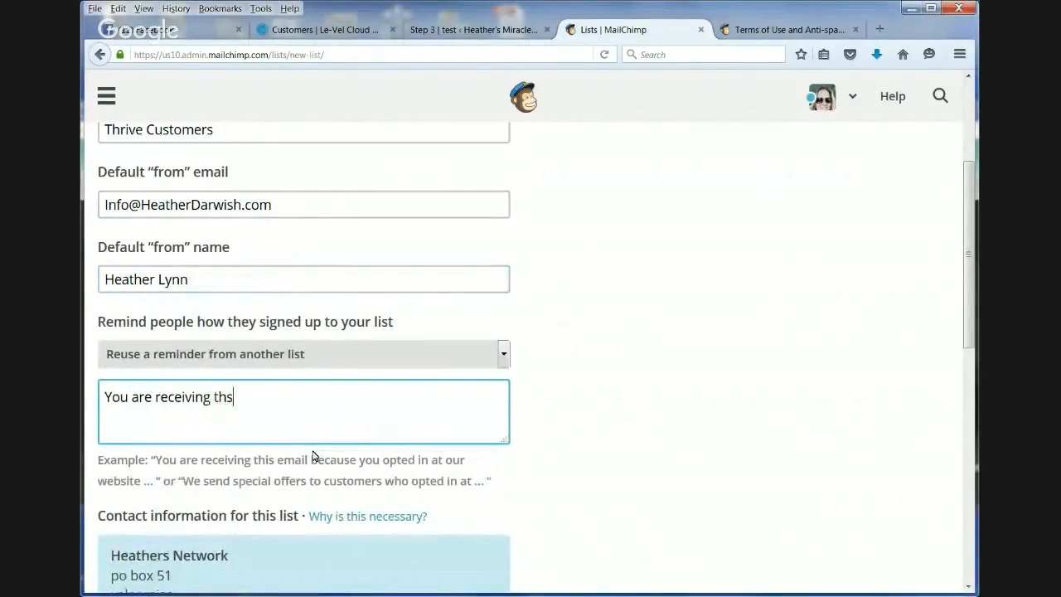
key(BackSpace)
text(is email)
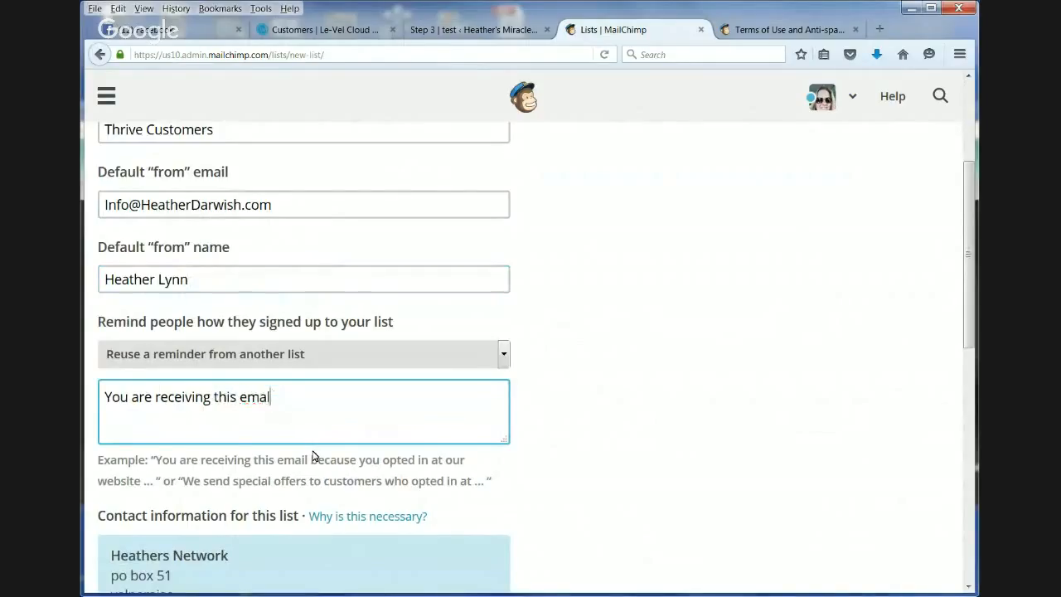
text( b3ec)
key(BackSpace)
key(BackSpace)
text(ecause you )
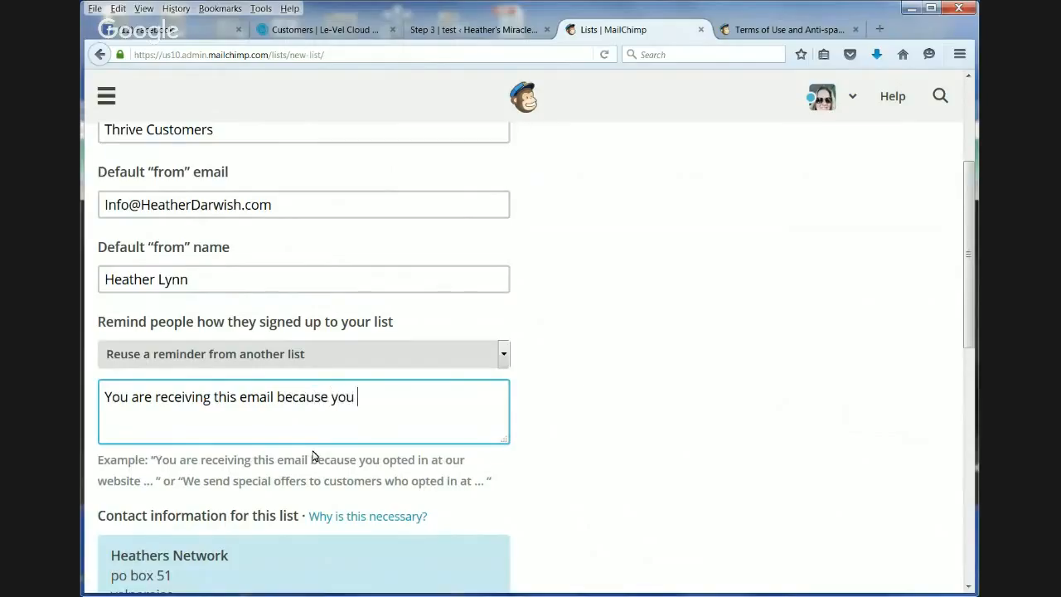
text(have created a FREE customer account vi)
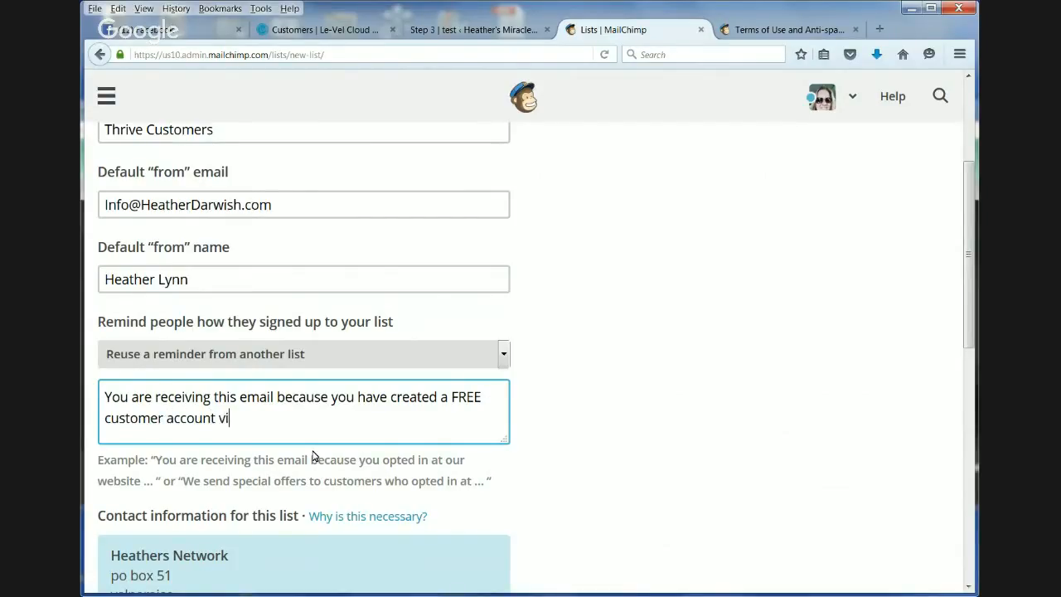
text(a my webhs)
key(BackSpace)
key(BackSpace)
key(BackSpace)
key(BackSpace)
text(bsite)
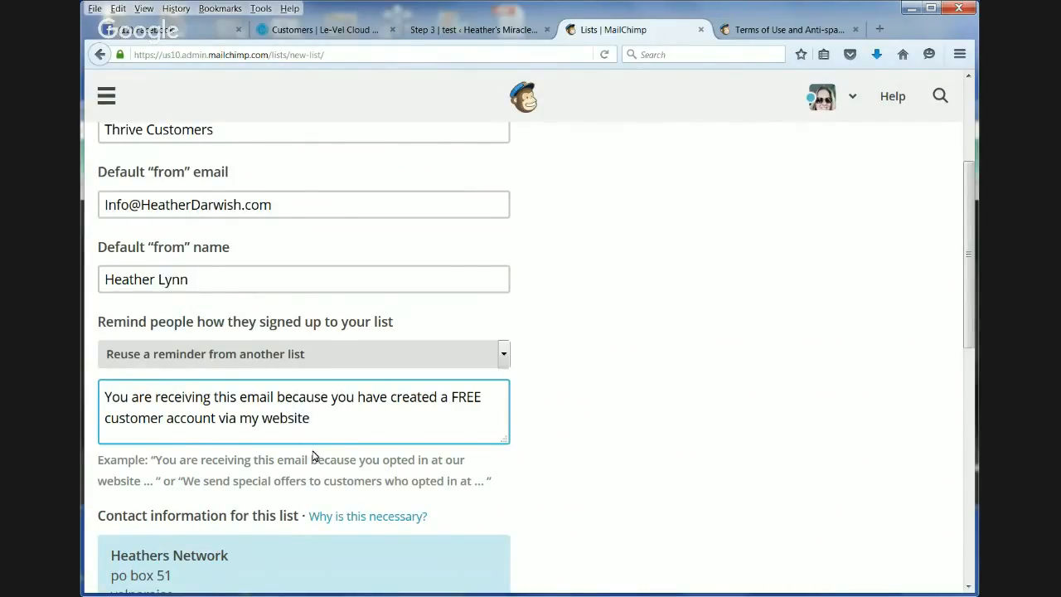
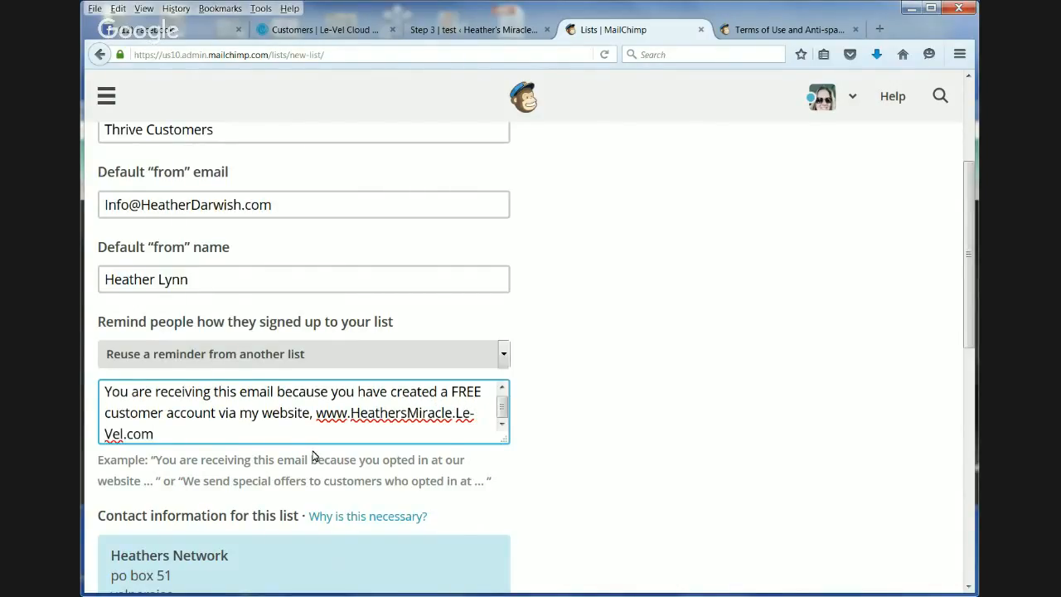
- Turn on one-by-one subscribe and unsubscribe notifications and save the new list
scroll(646, 342, down, 2)
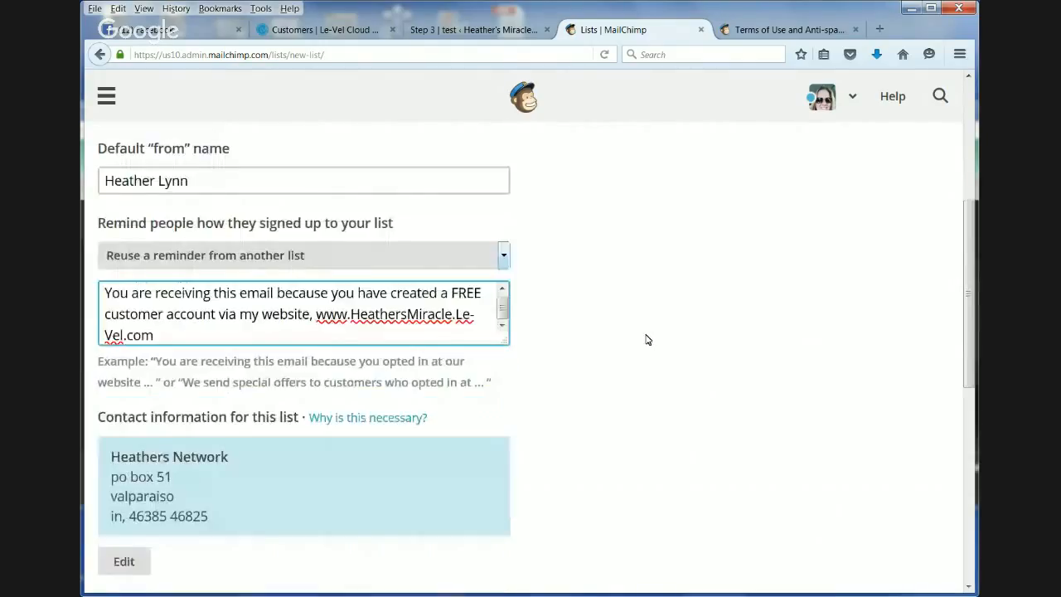
scroll(648, 340, down, 8)
click(108, 287)
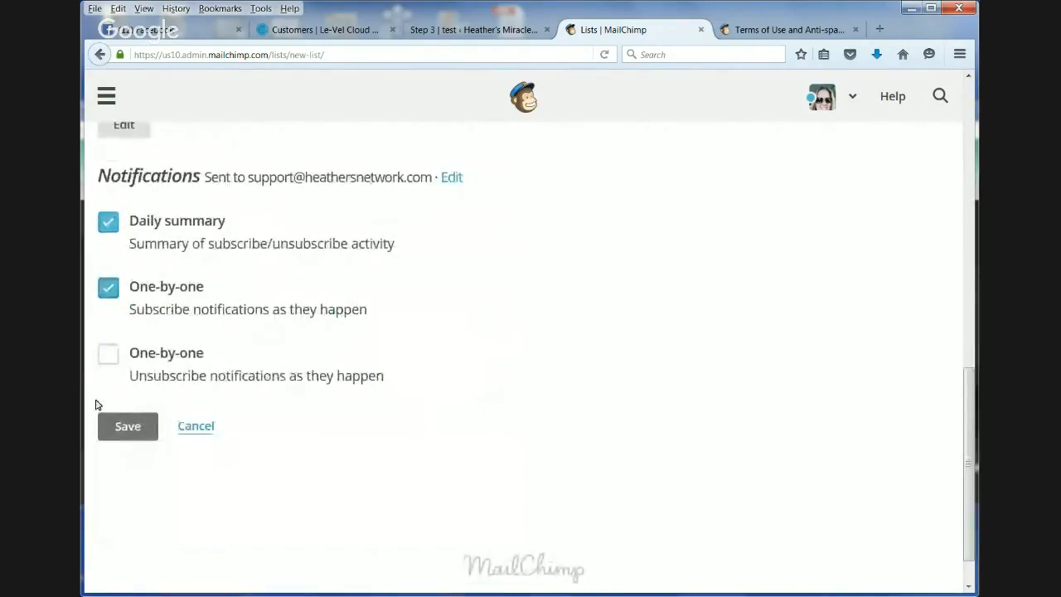
click(108, 354)
click(121, 426)
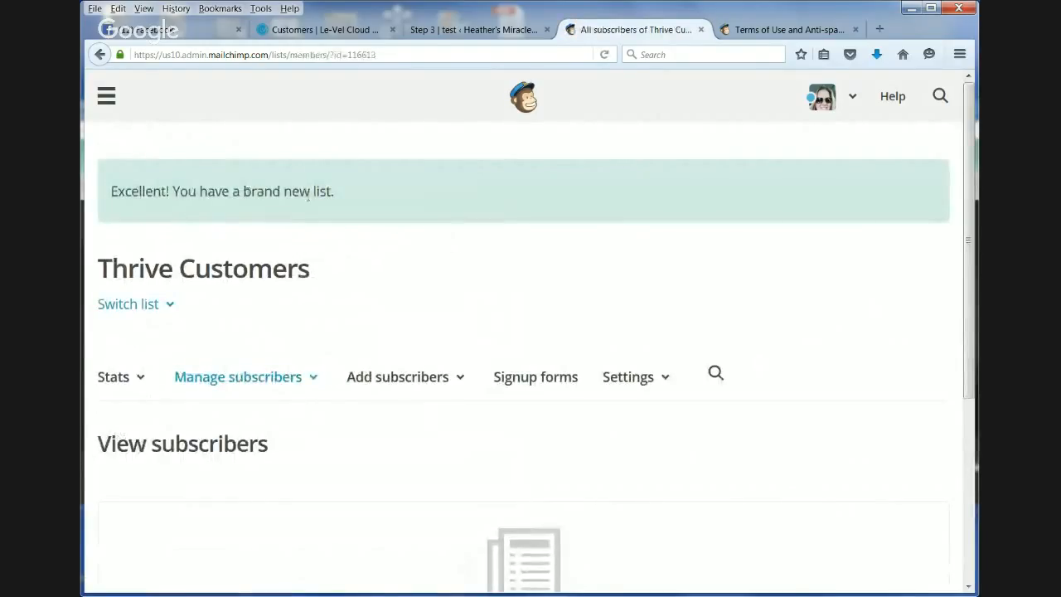
- Start a subscriber import into Thrive Customers from a CSV or tab-delimited text file
scroll(588, 365, down, 3)
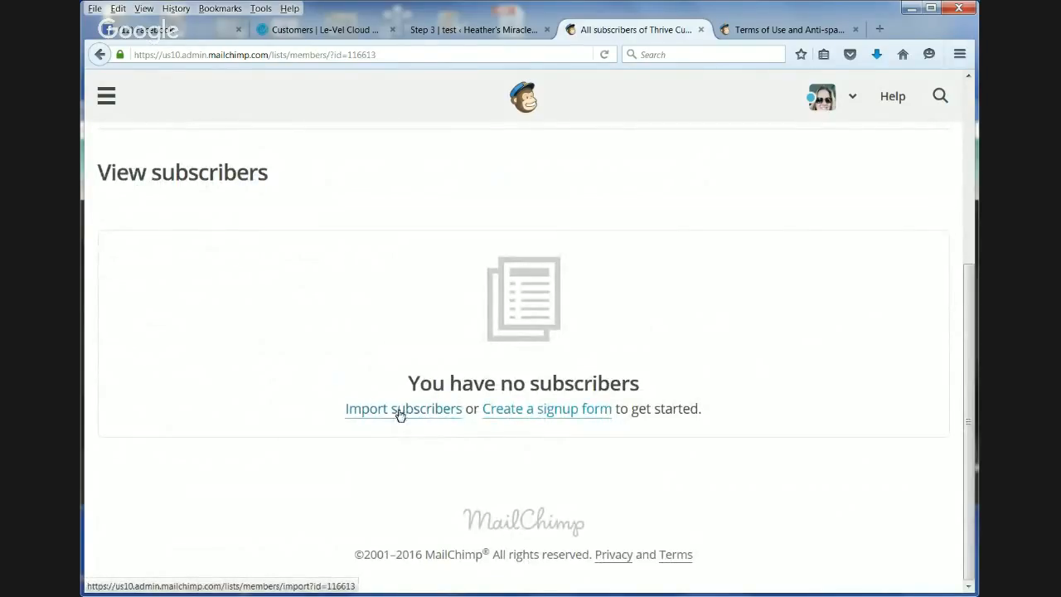
click(400, 415)
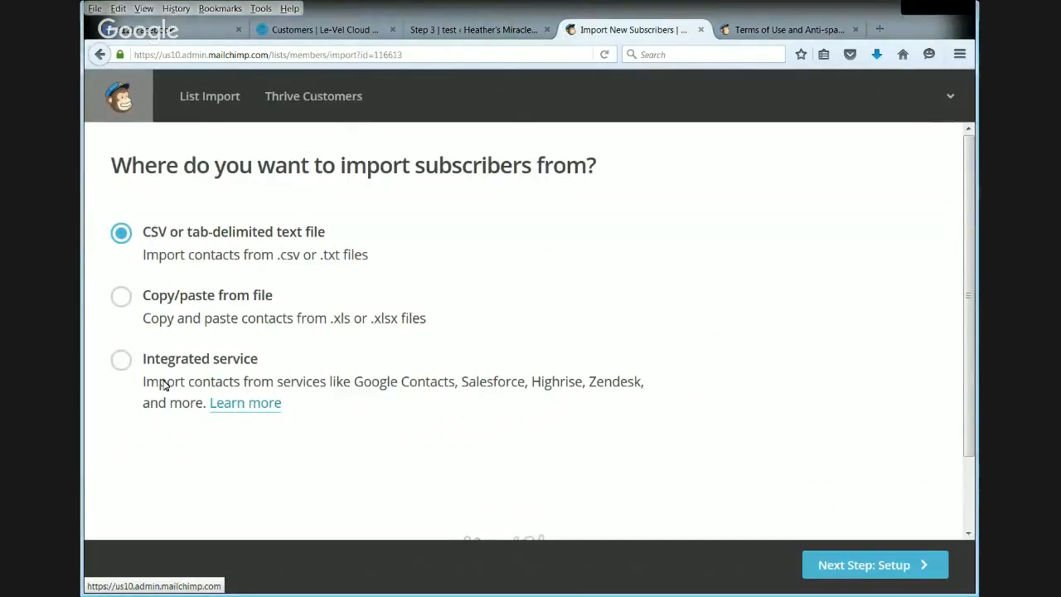
scroll(899, 330, down, 2)
click(868, 564)
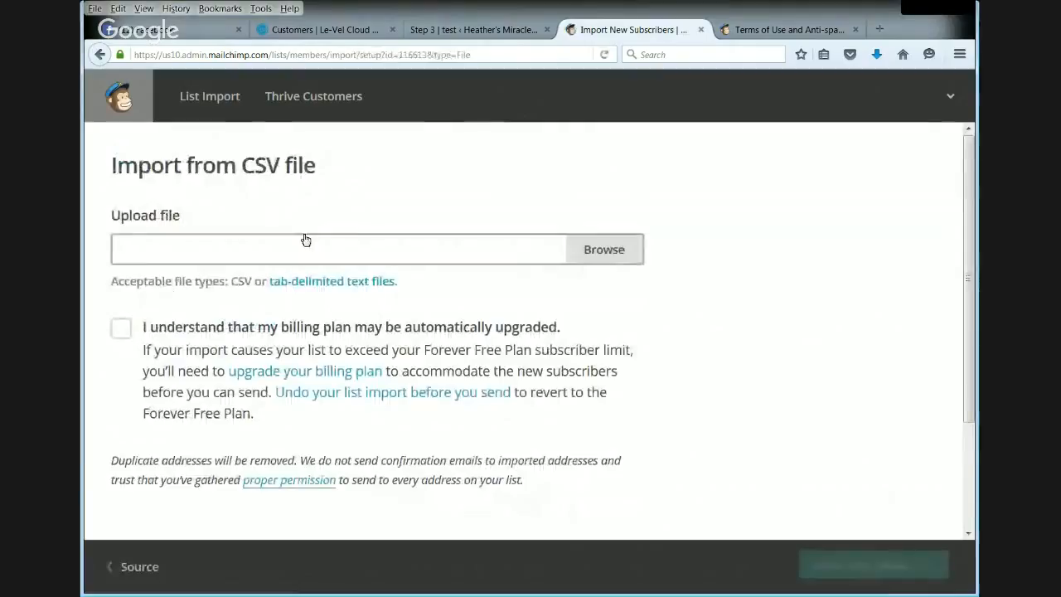
- Choose the free customer account email and name file, accept the billing plan notice, and proceed to column matching
click(613, 249)
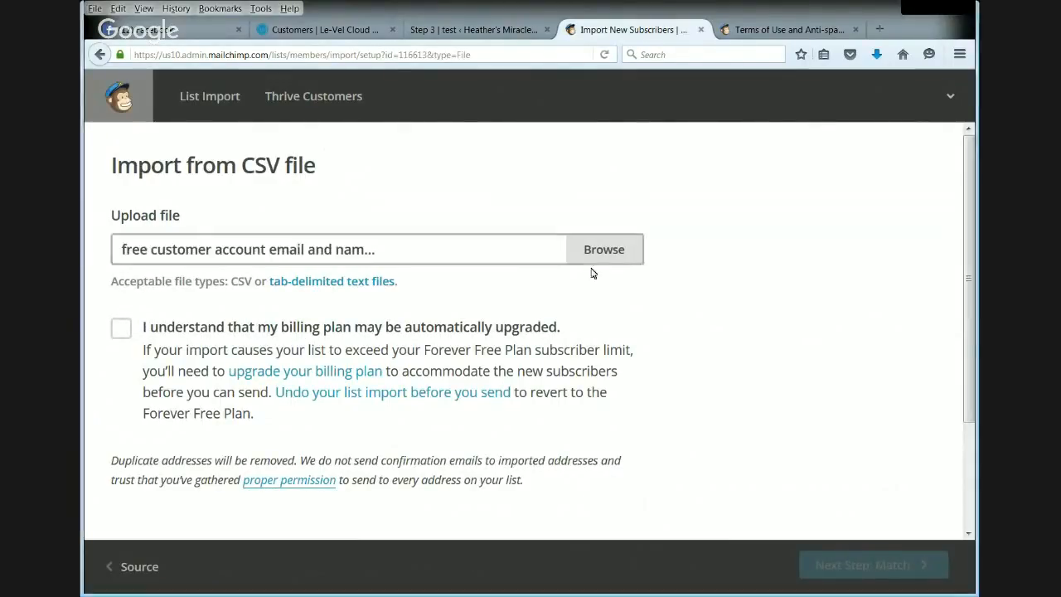
scroll(243, 261, down, 3)
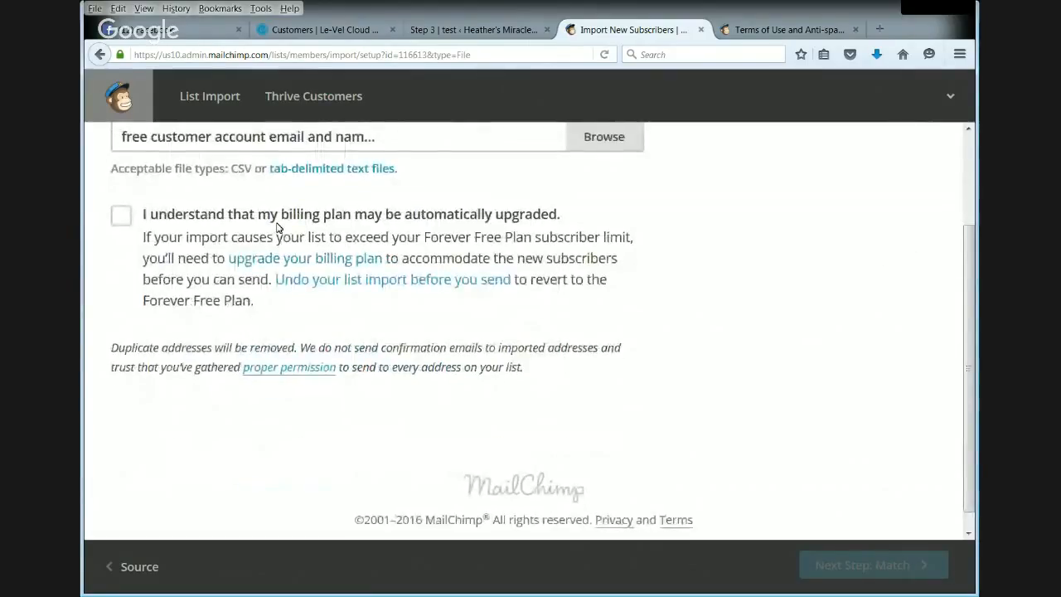
click(122, 219)
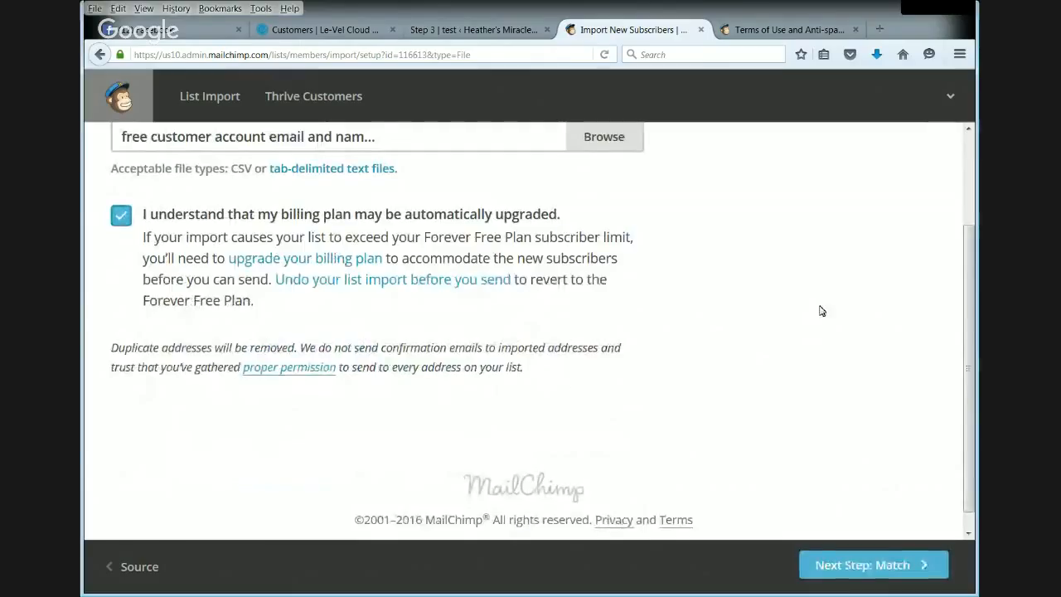
scroll(817, 308, down, 1)
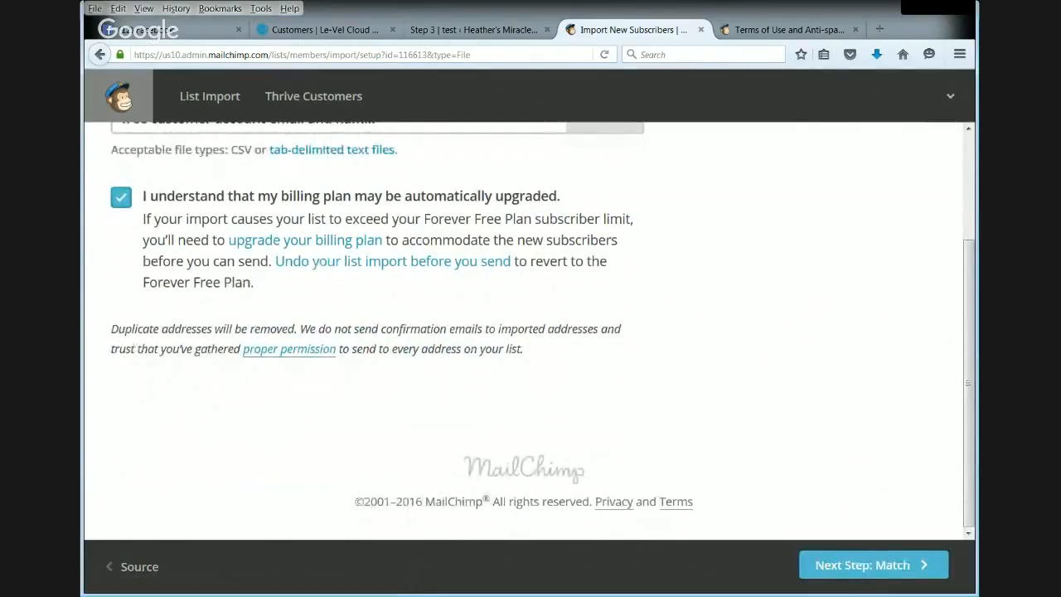
double_click(864, 12)
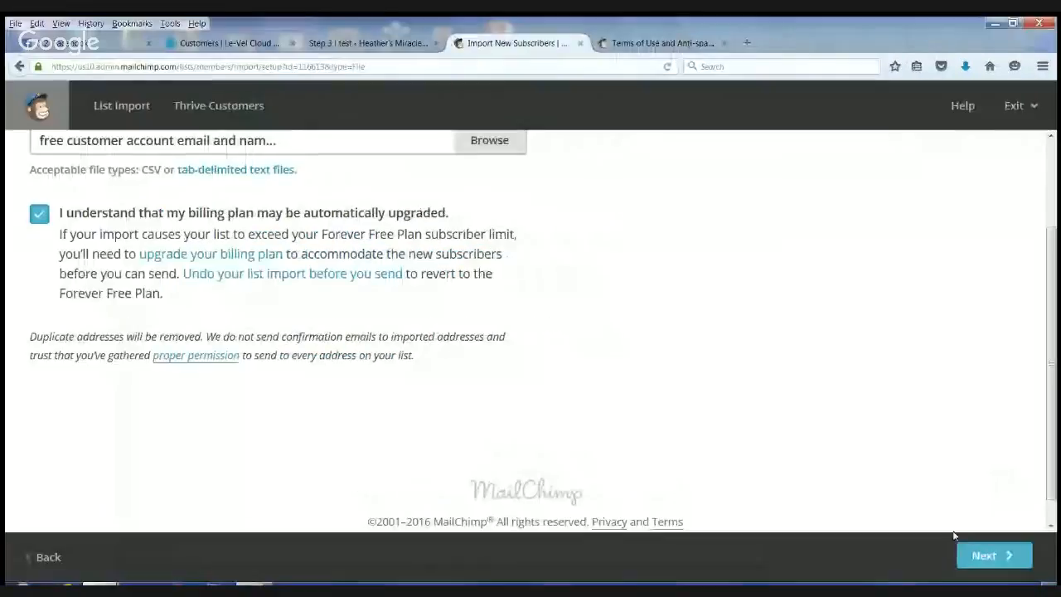
click(999, 556)
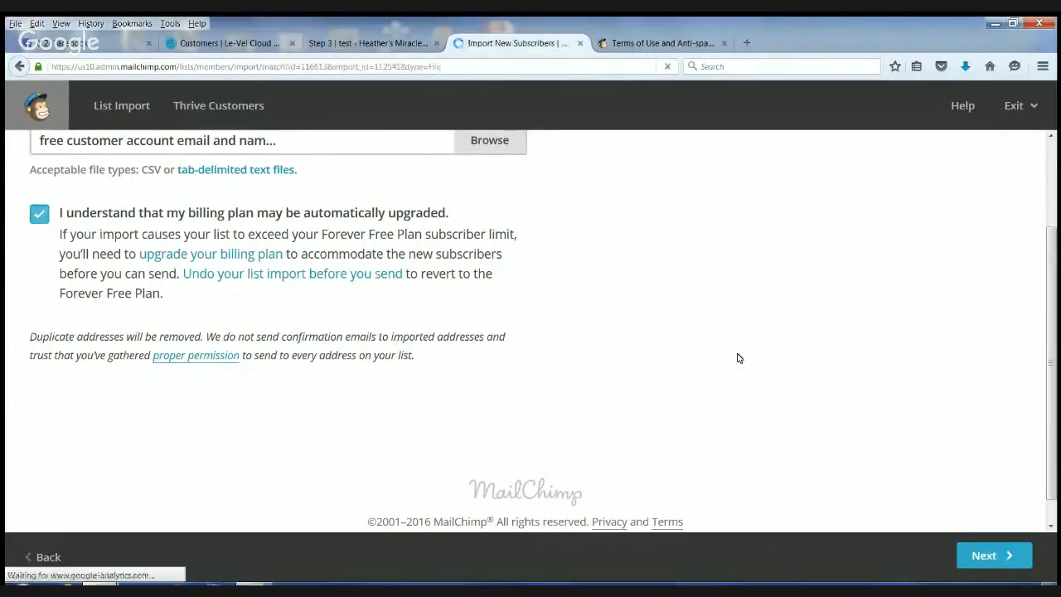
- Match the Name column to First Name, save the email column as Email Address, and continue to the import review
scroll(614, 291, down, 2)
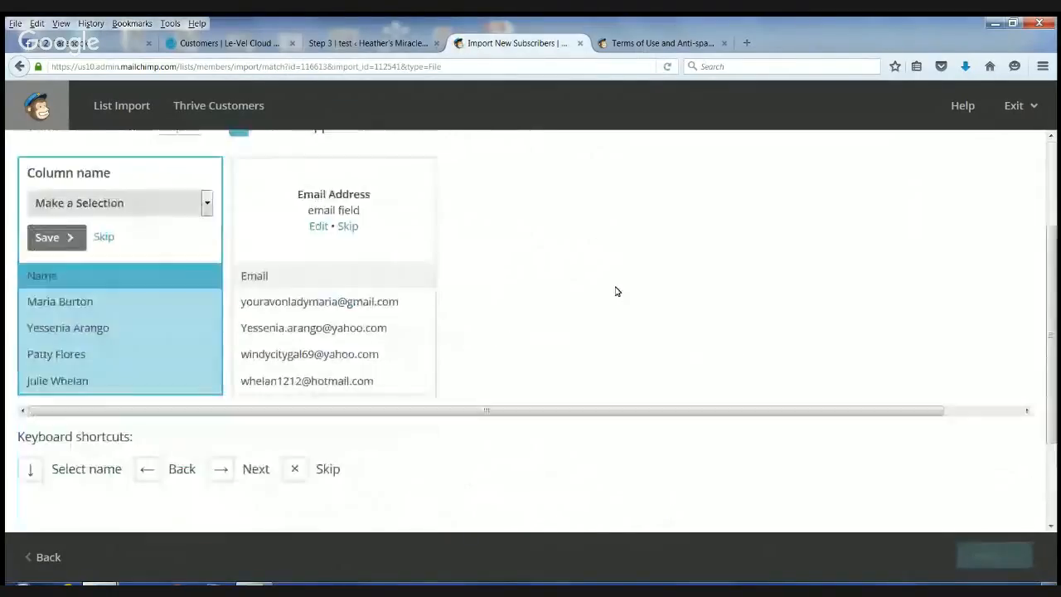
scroll(162, 212, up, 1)
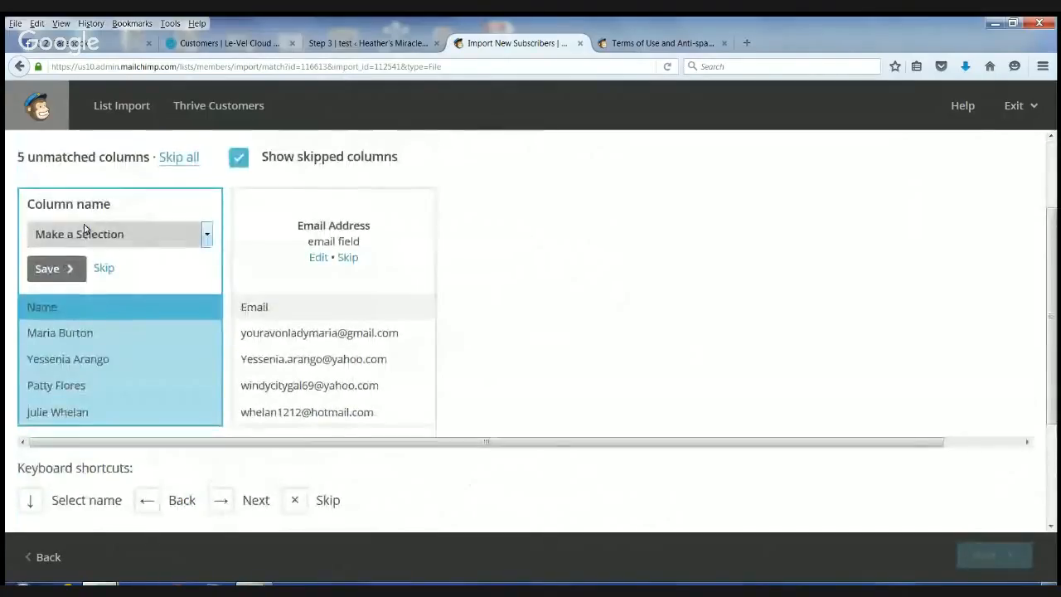
click(210, 241)
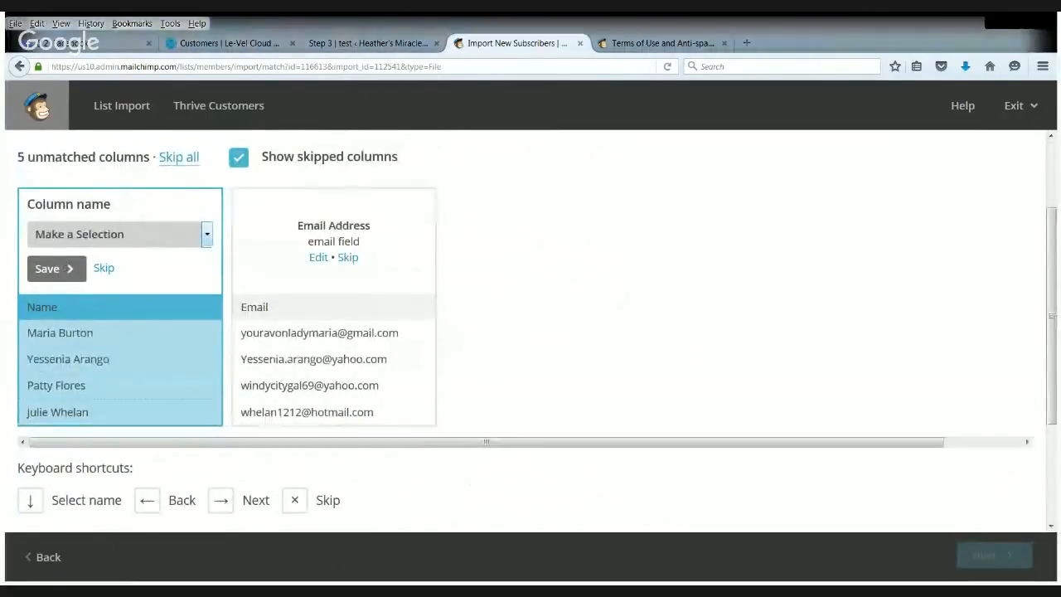
click(161, 356)
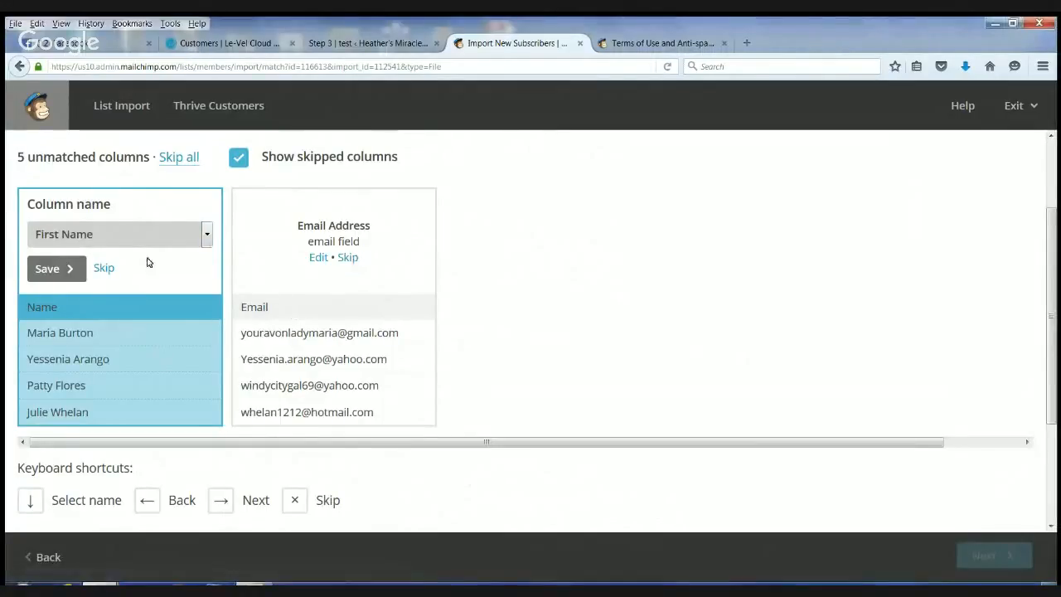
click(45, 269)
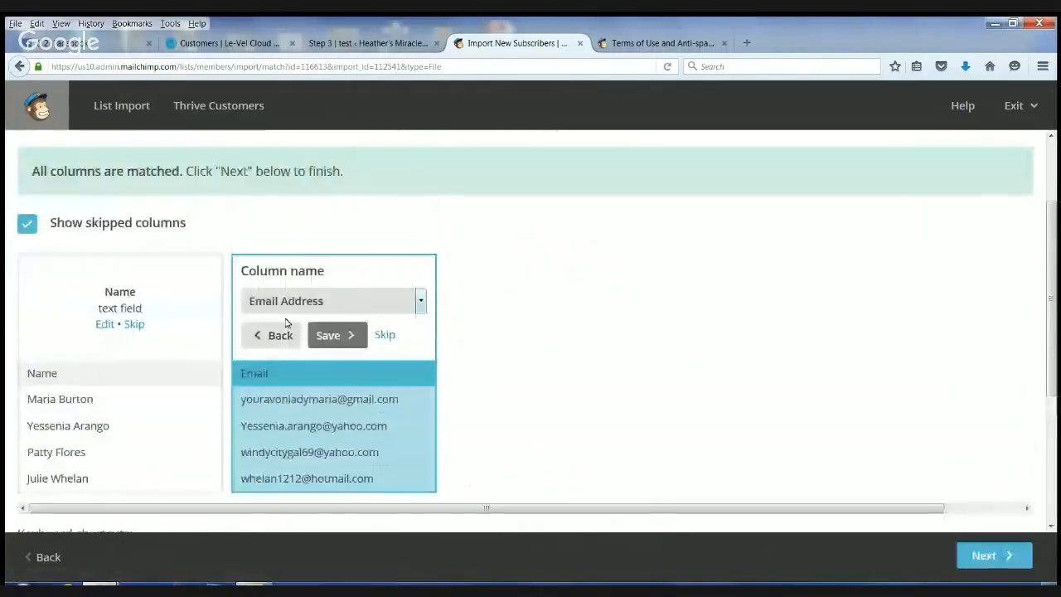
click(335, 342)
scroll(507, 330, down, 3)
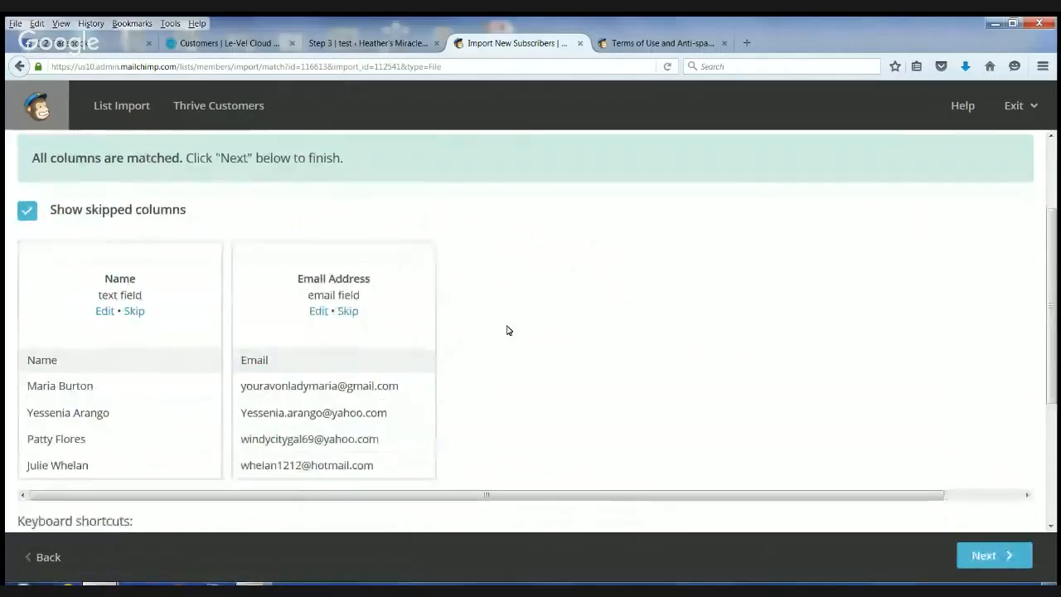
click(1005, 556)
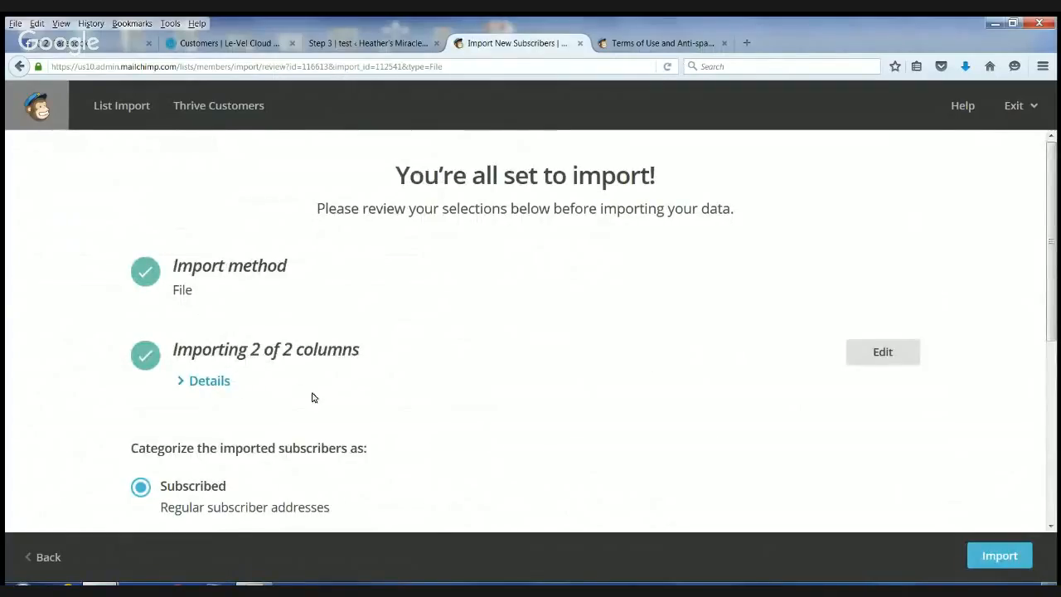
- Review the import selections, categorize the imported contacts as Subscribed, and run the import
scroll(310, 395, down, 3)
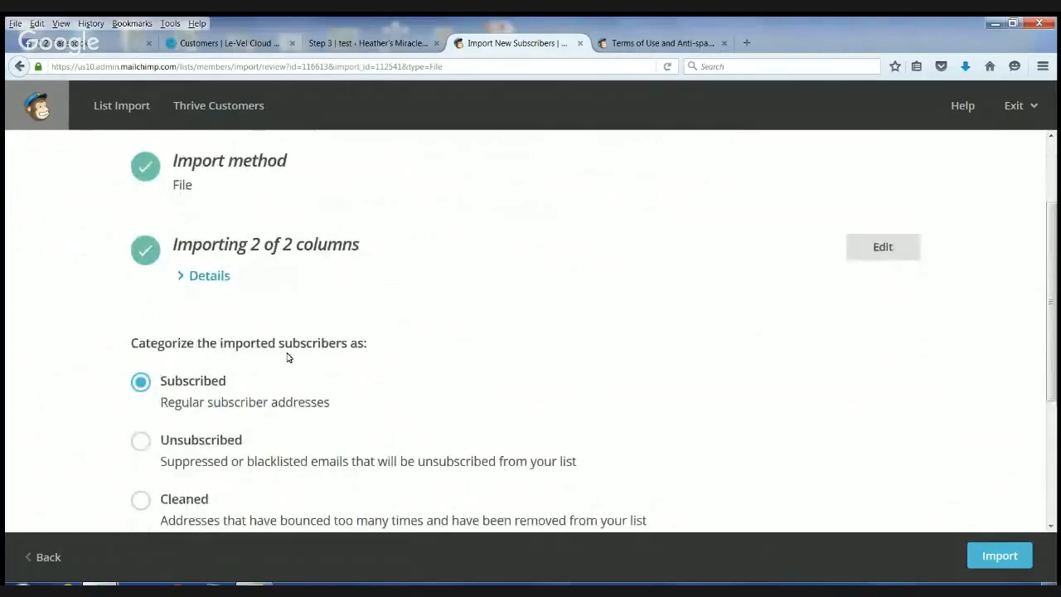
scroll(241, 419, down, 5)
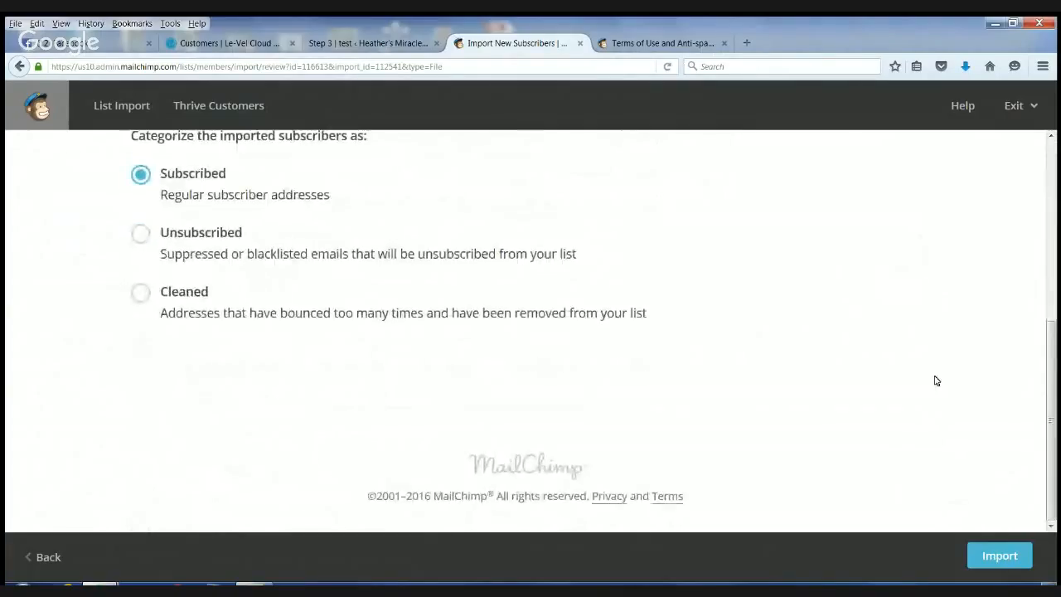
scroll(935, 379, up, 9)
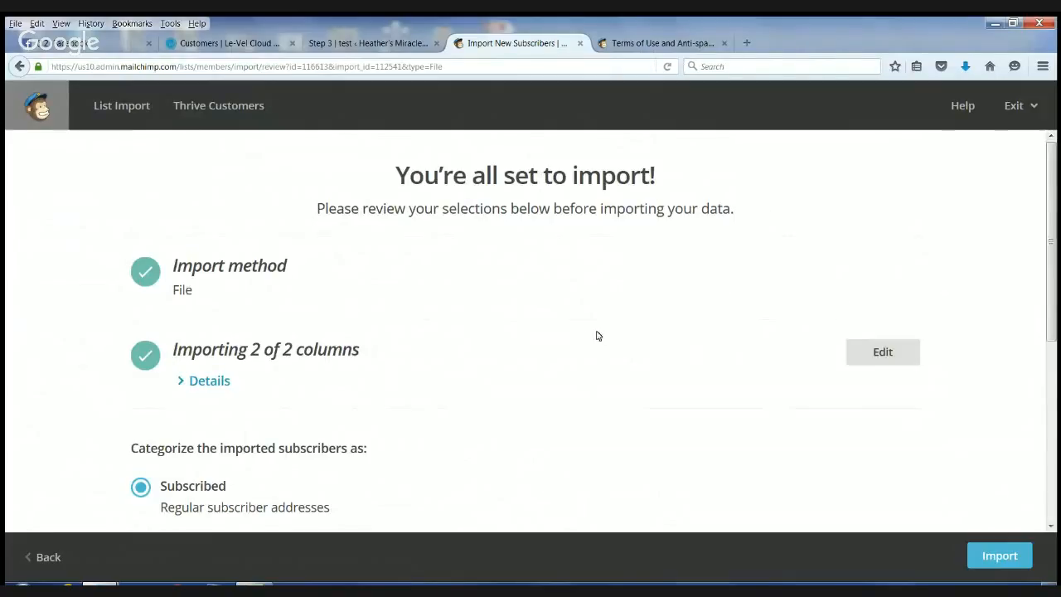
scroll(588, 336, down, 2)
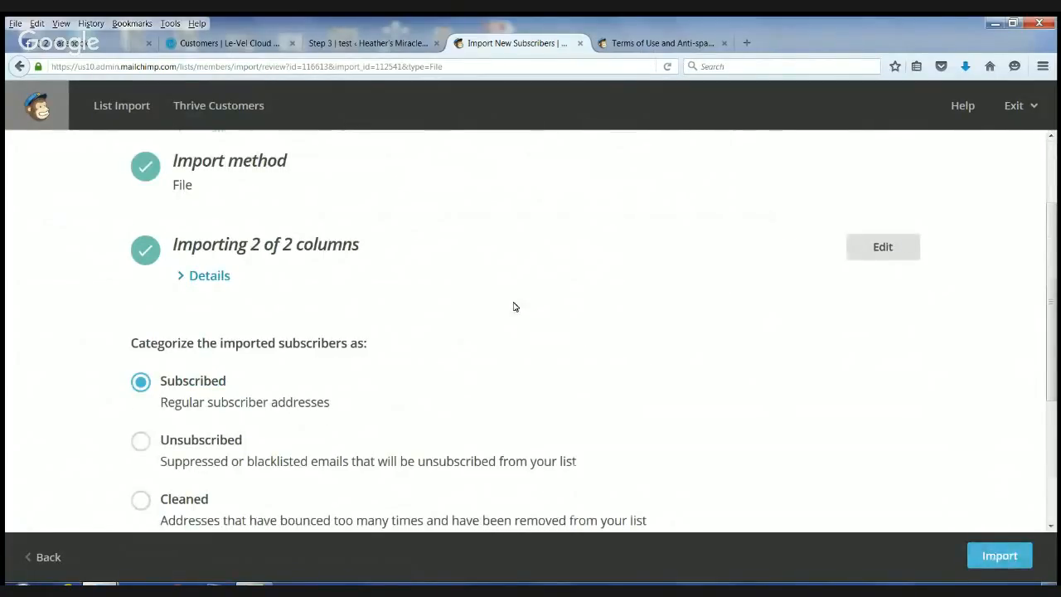
scroll(322, 367, down, 4)
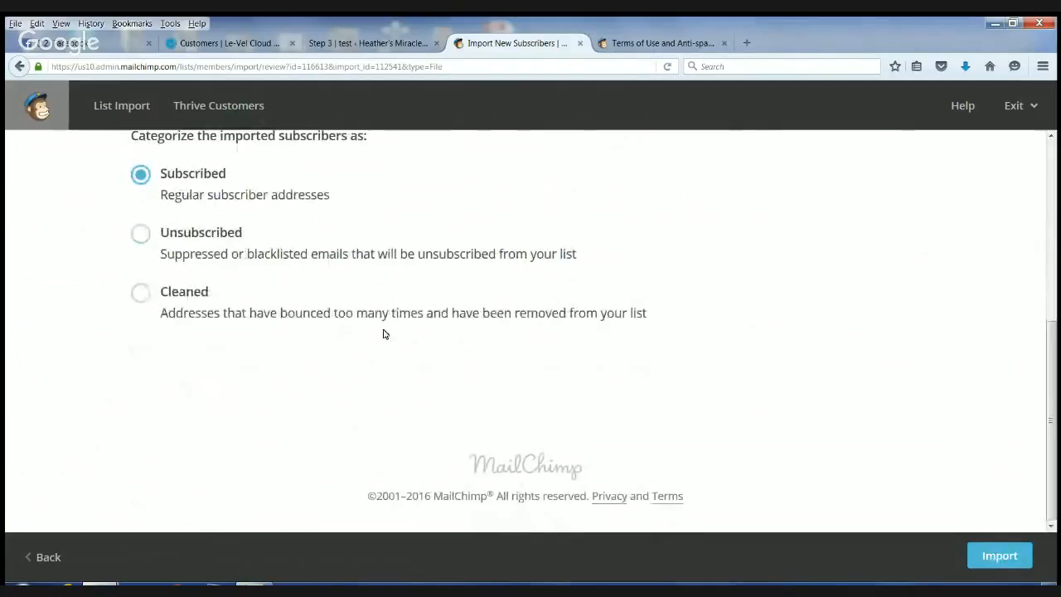
click(140, 293)
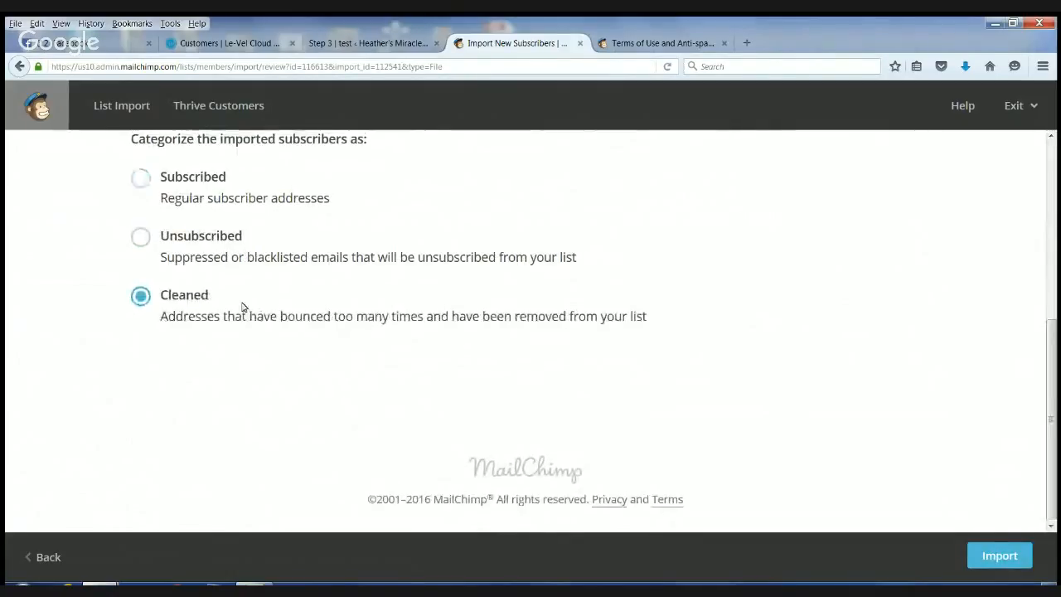
scroll(244, 308, up, 1)
click(139, 227)
click(979, 557)
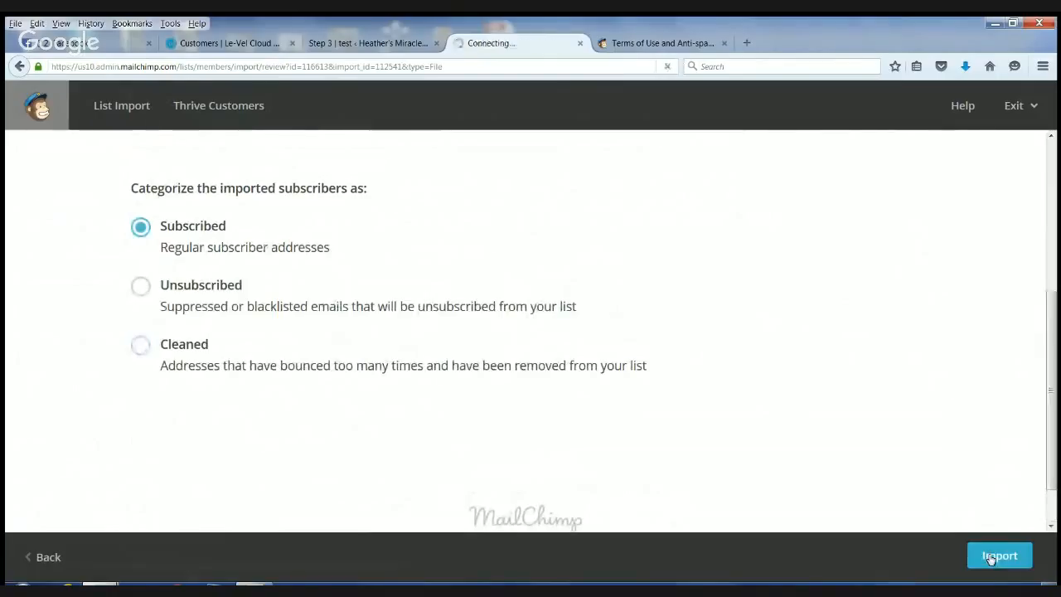
scroll(572, 315, down, 1)
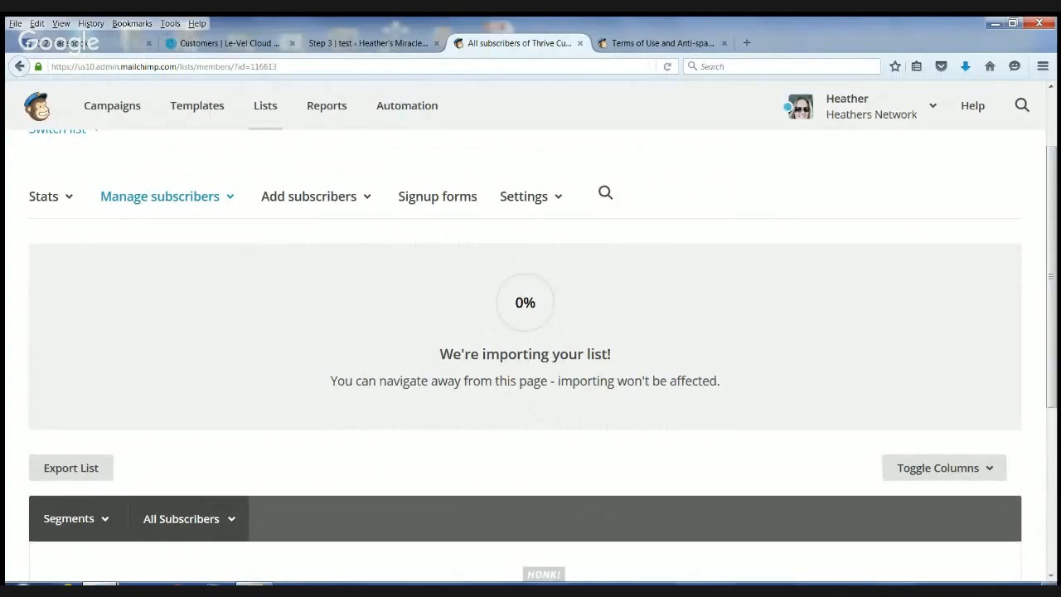
scroll(988, 398, down, 3)
scroll(571, 524, up, 2)
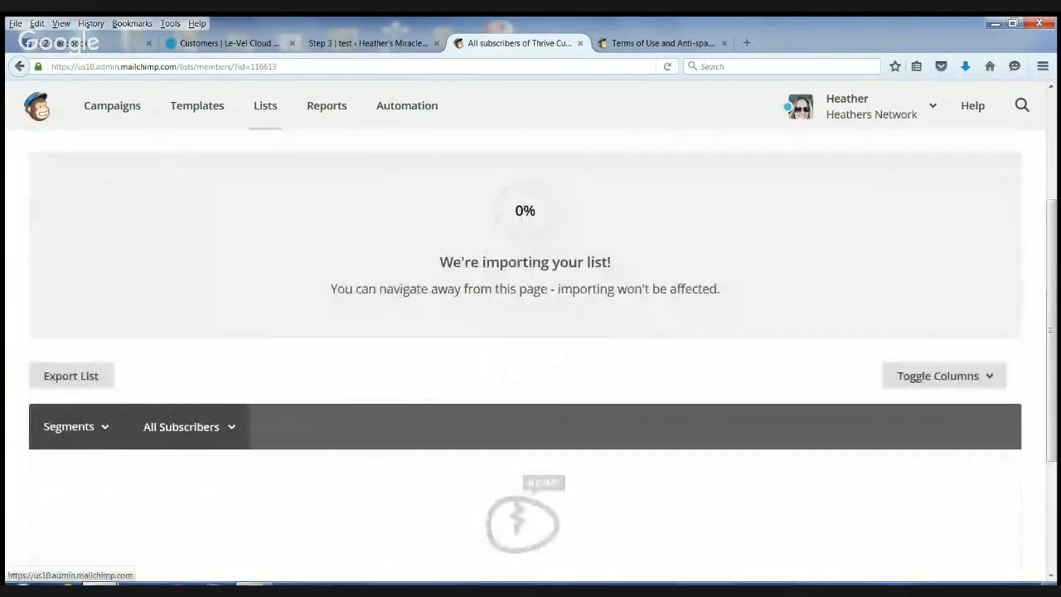
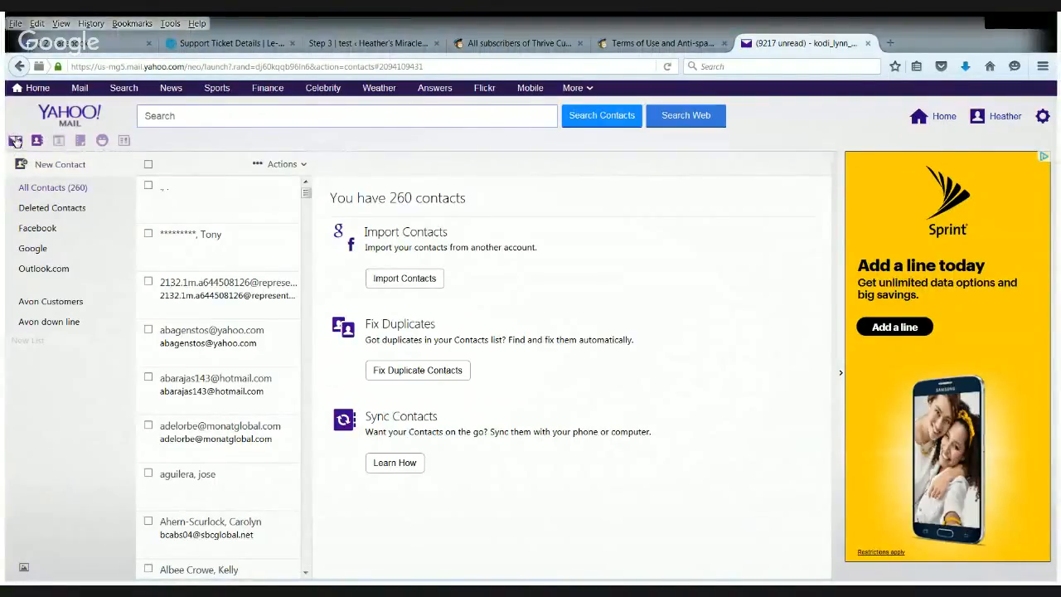
- Import the contact file "free customer account email and name.csv" into the Yahoo Mail contacts by file upload
click(16, 142)
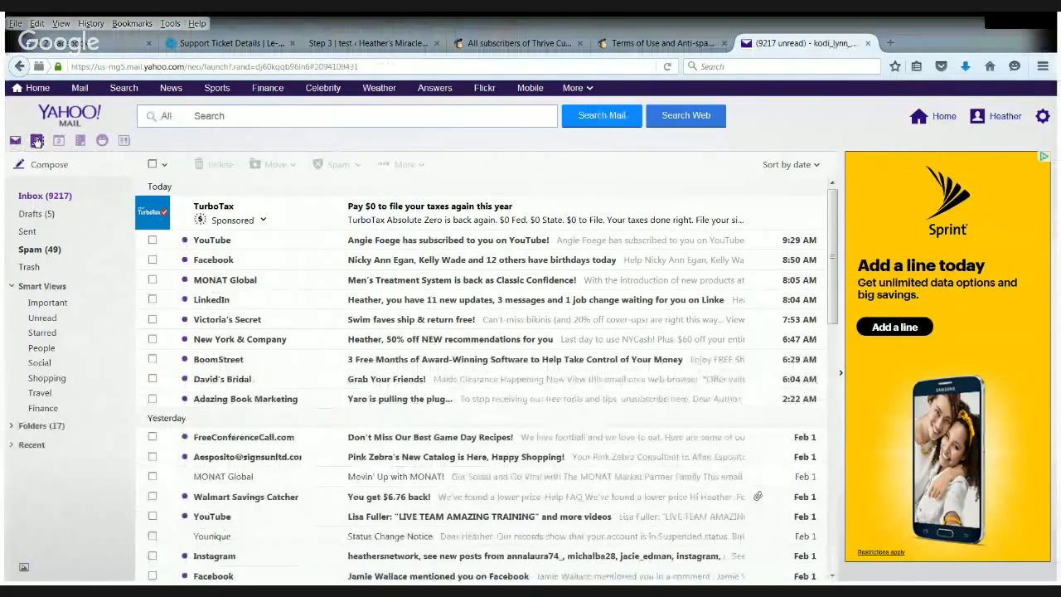
click(37, 141)
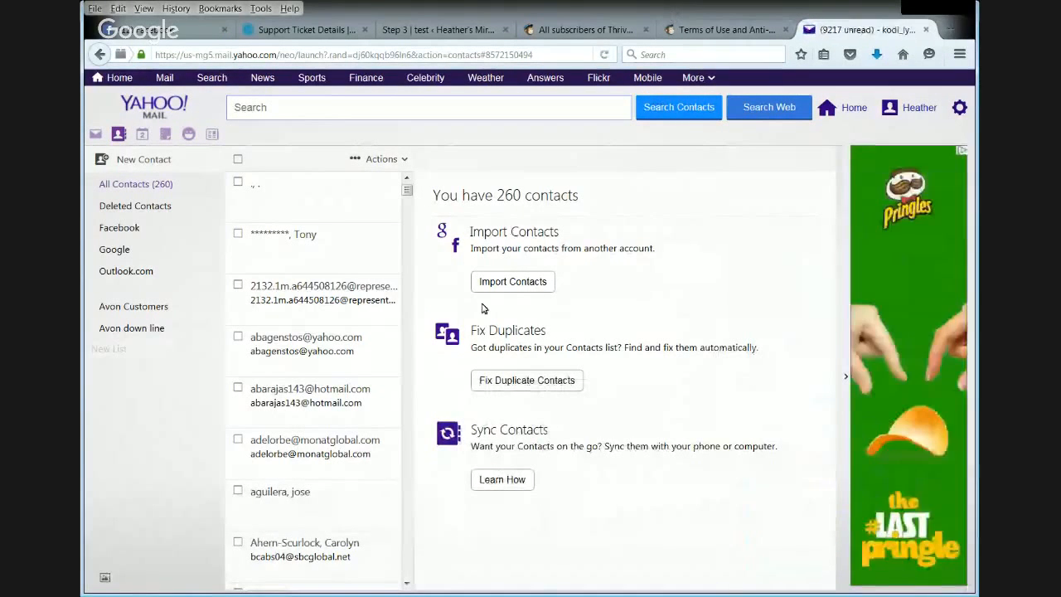
click(521, 281)
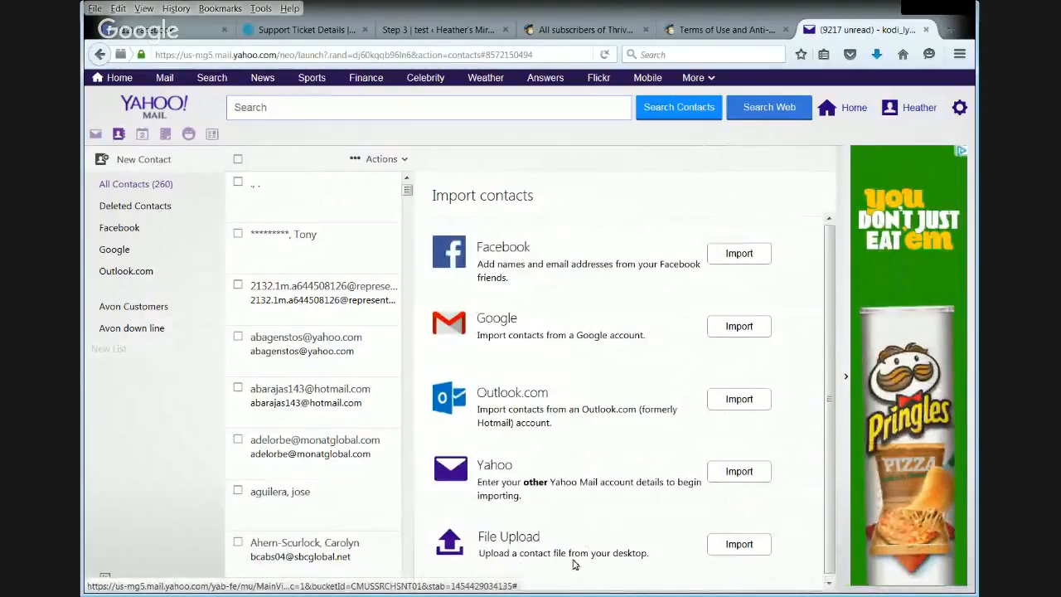
click(741, 544)
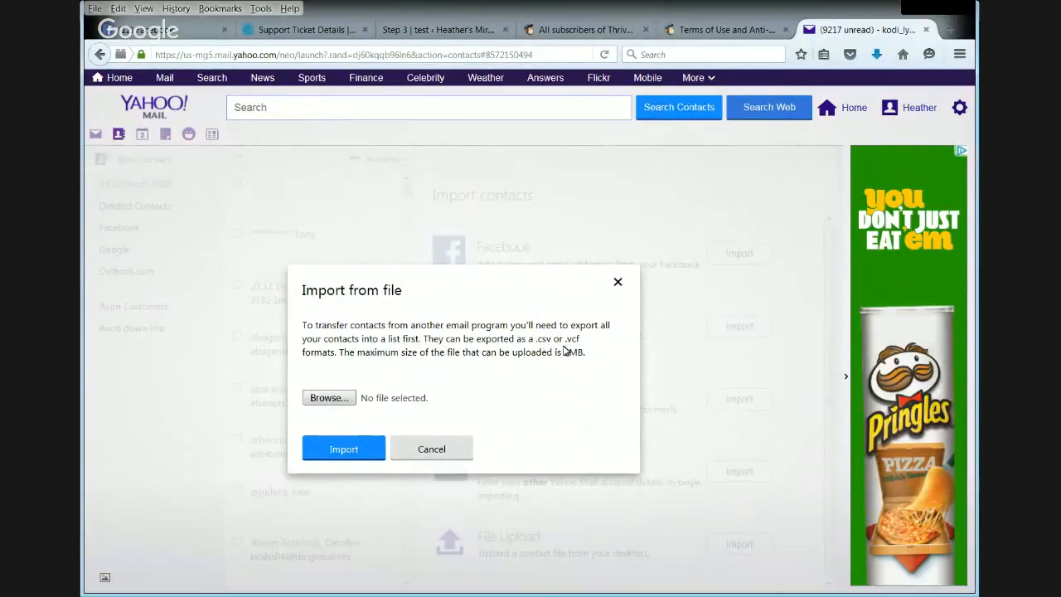
click(335, 399)
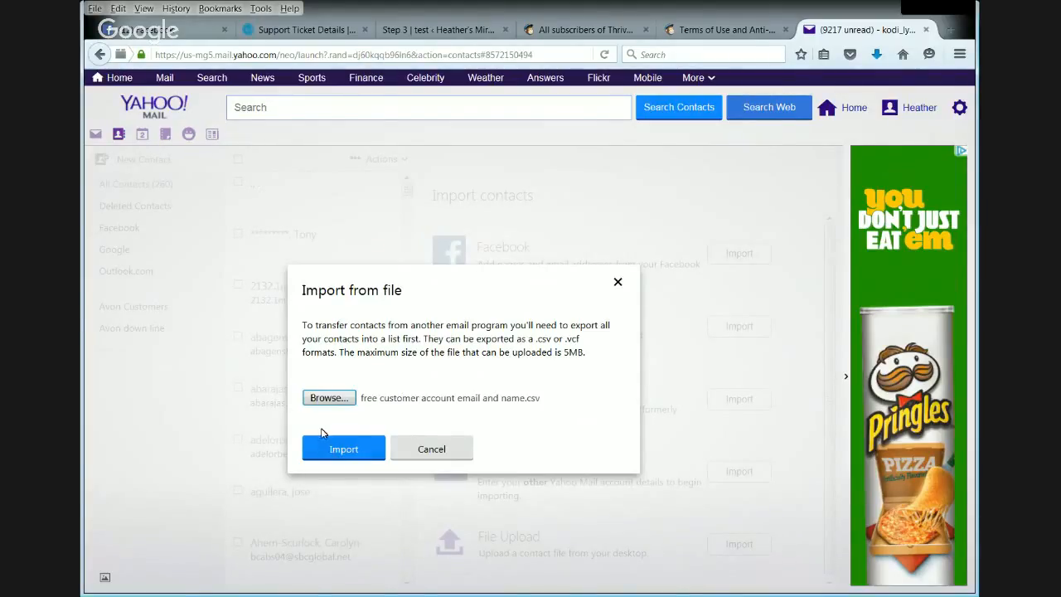
click(351, 450)
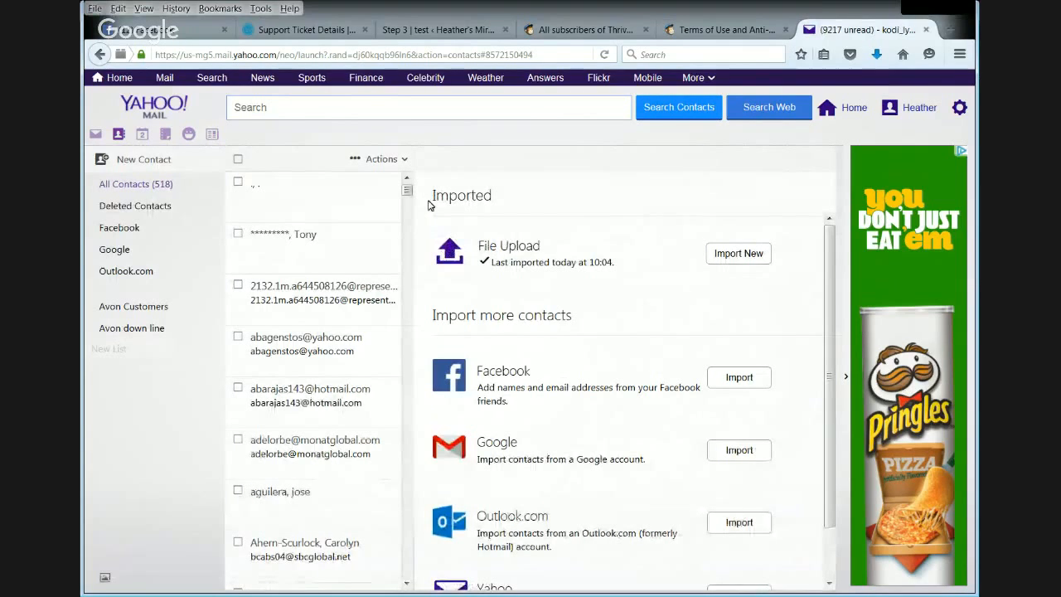
- Open an imported contact from all contacts and check which lists it can be assigned to, without assigning it
click(121, 184)
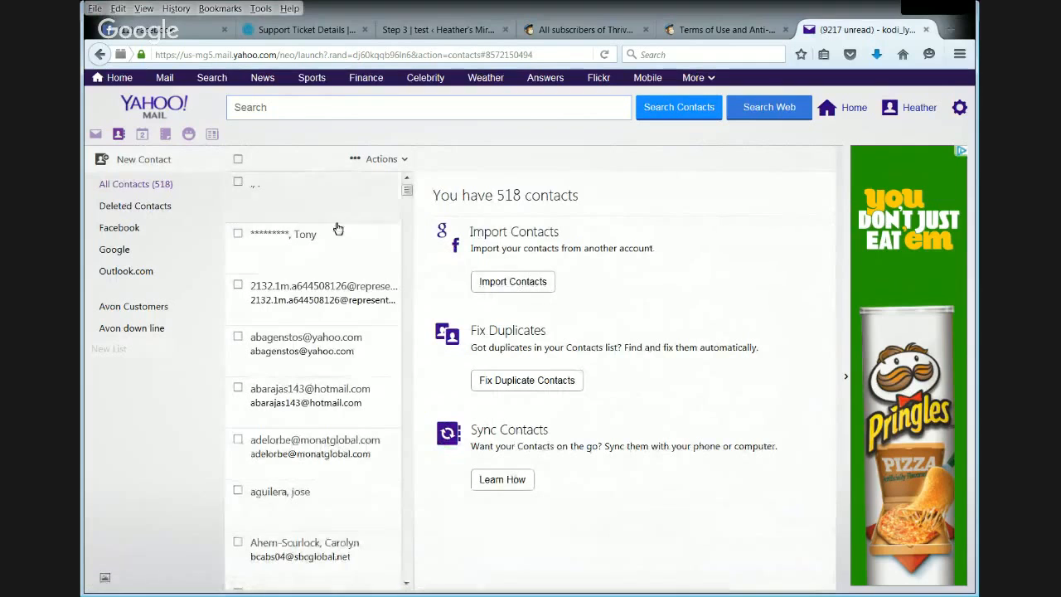
drag(407, 194, 417, 129)
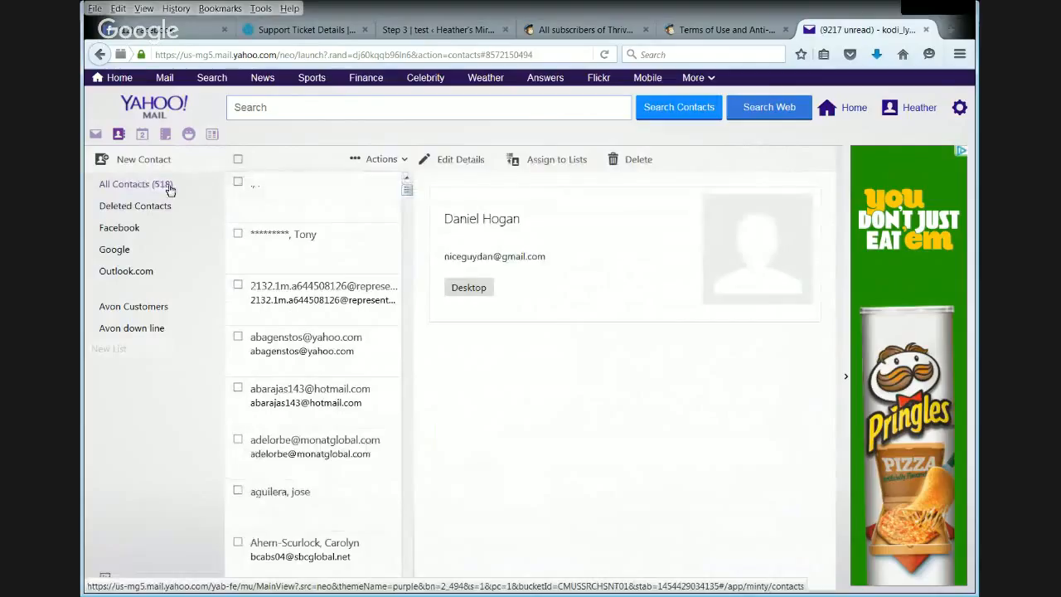
click(561, 161)
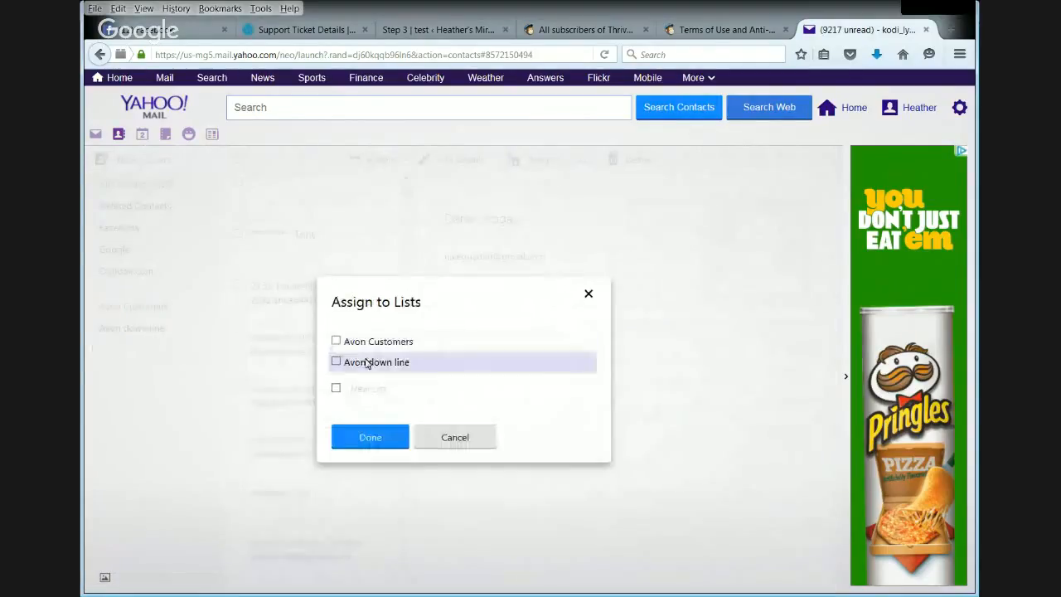
click(456, 444)
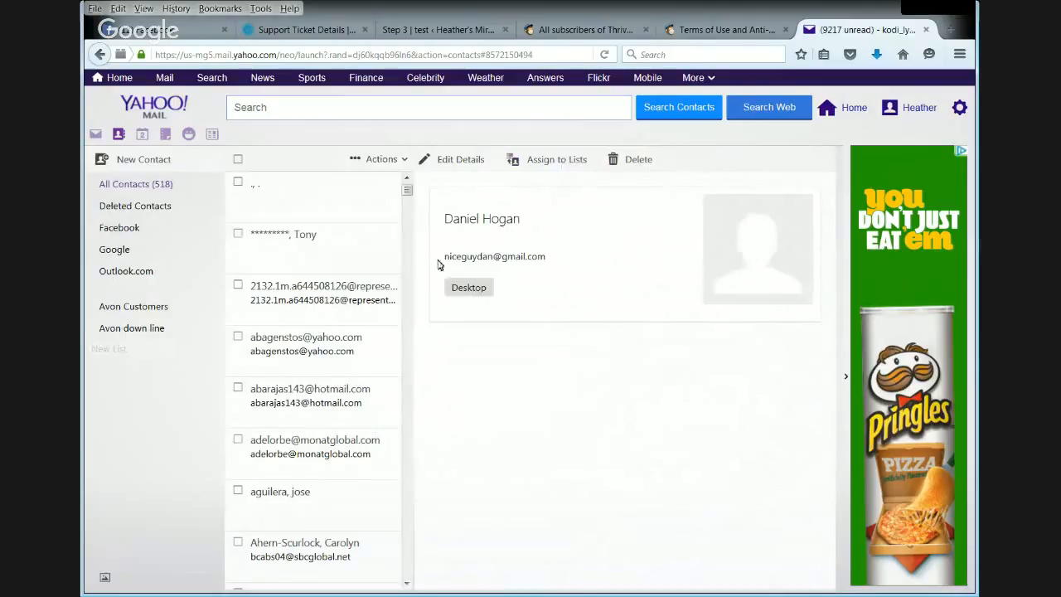
click(239, 160)
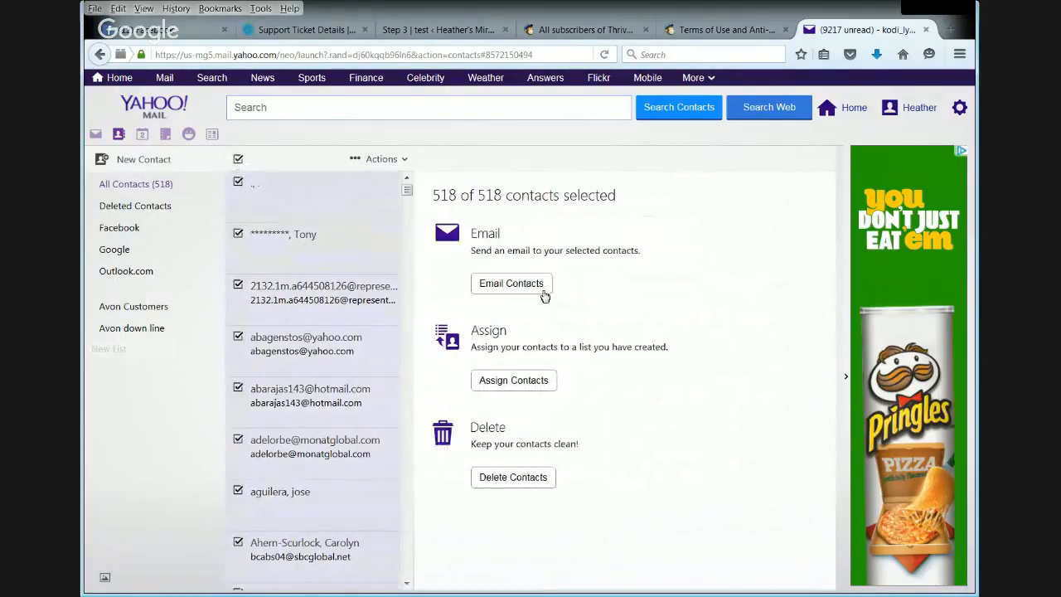
double_click(541, 334)
click(701, 285)
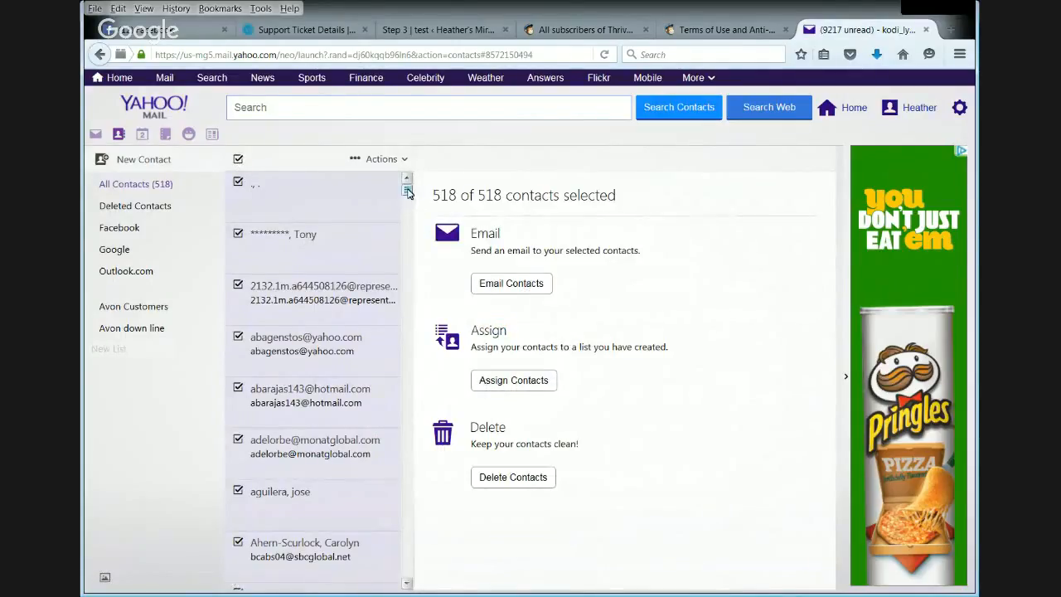
click(122, 135)
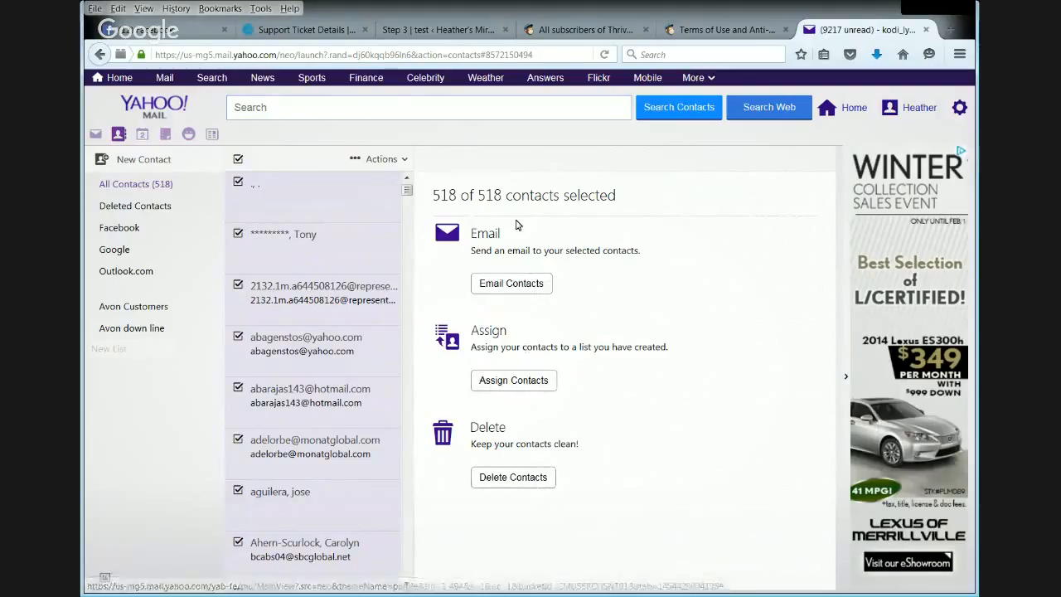
click(238, 160)
click(538, 283)
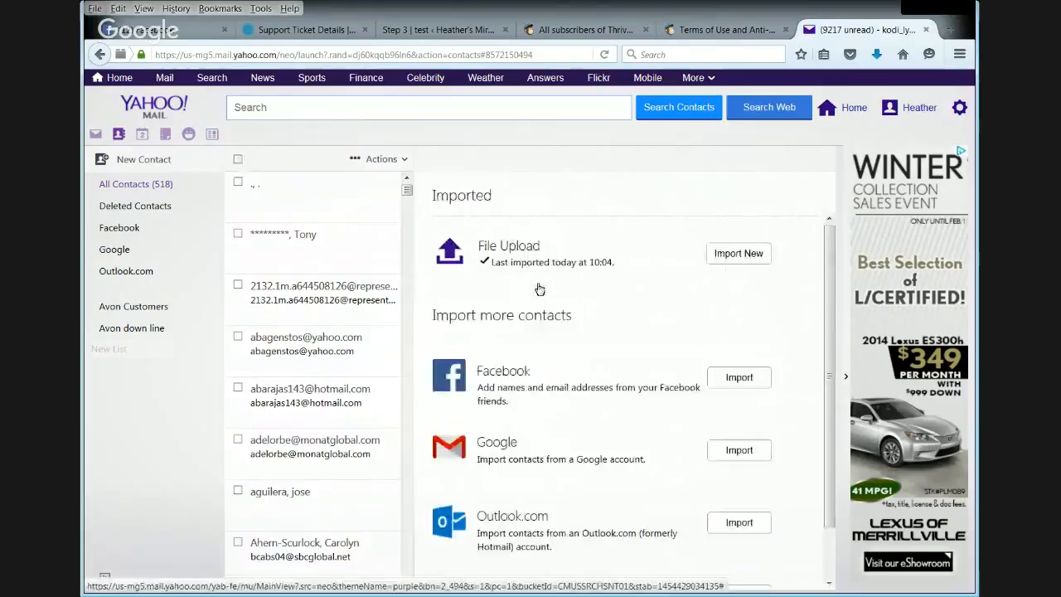
click(750, 255)
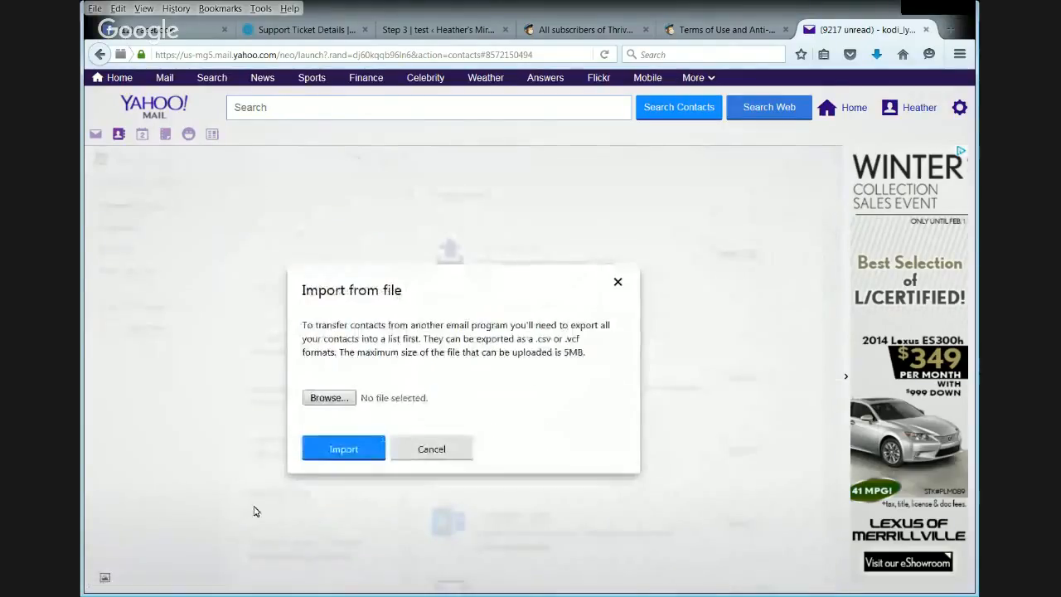
click(340, 404)
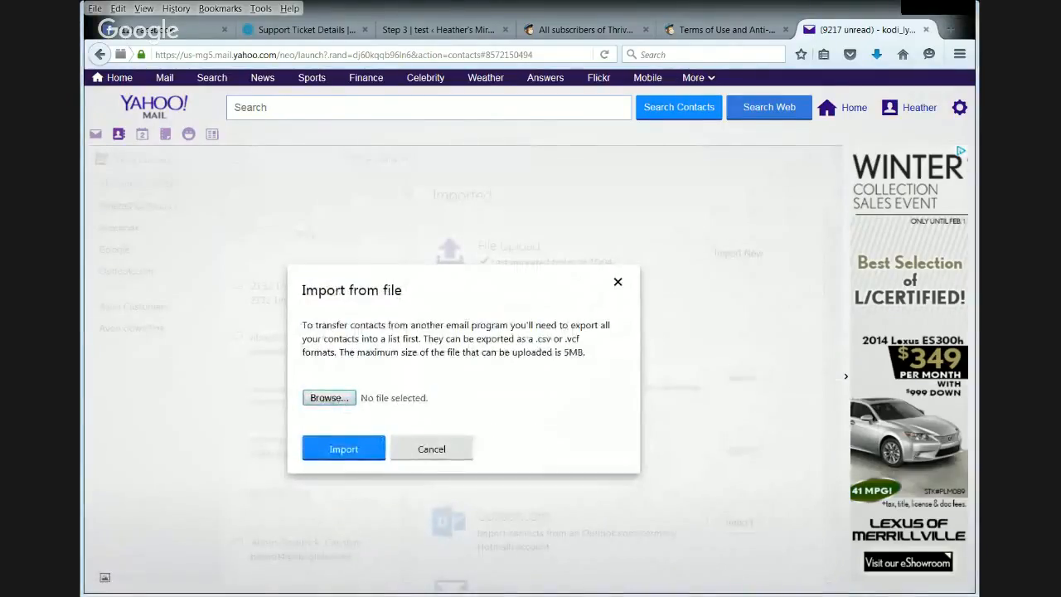
click(813, 499)
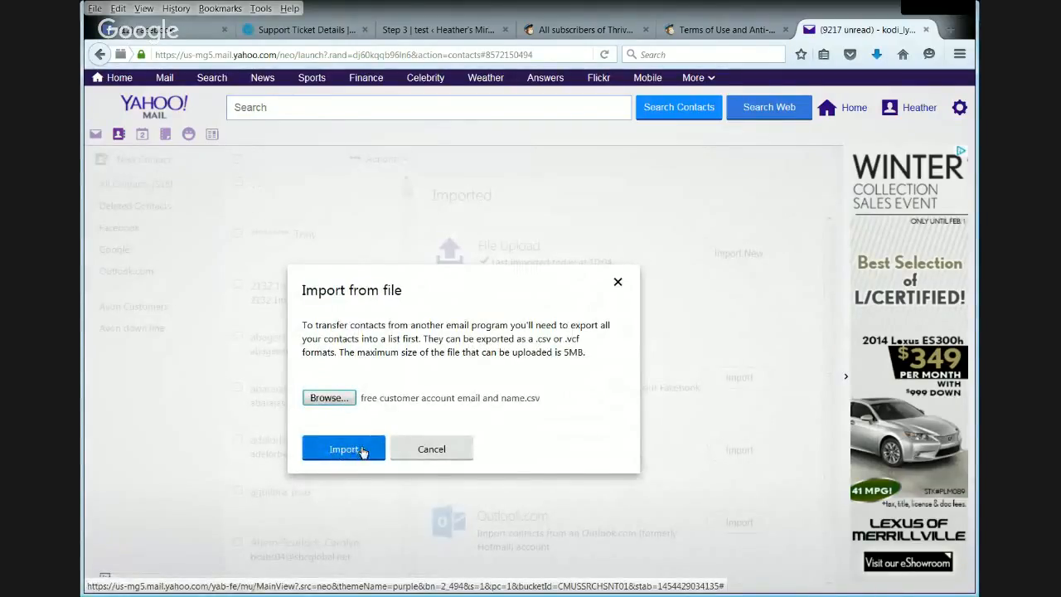
click(433, 448)
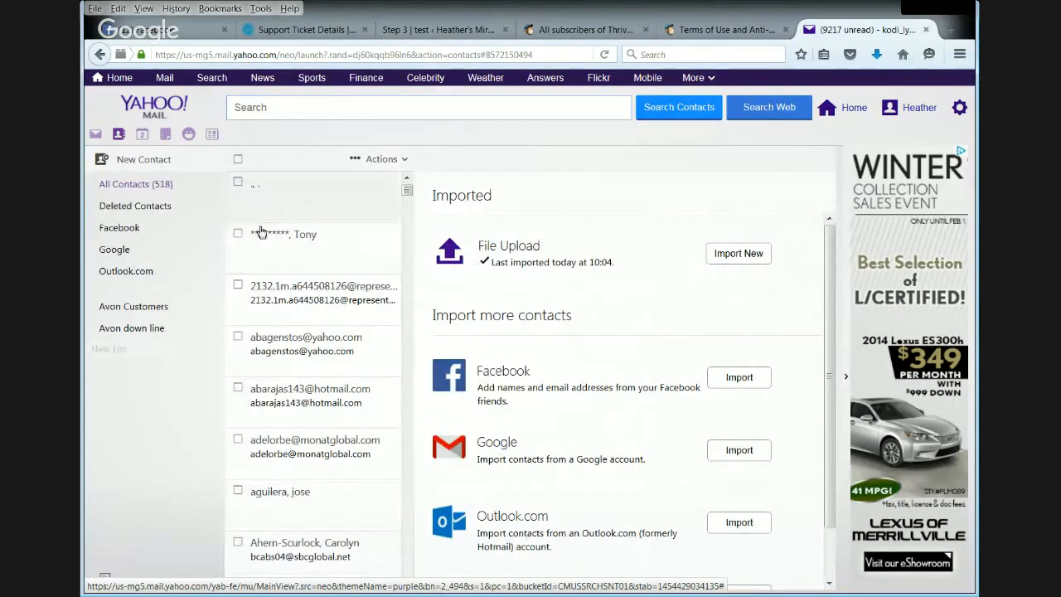
- Select all contacts, choose to assign them to a new list, and enter "Thrive Li" as its name
click(238, 181)
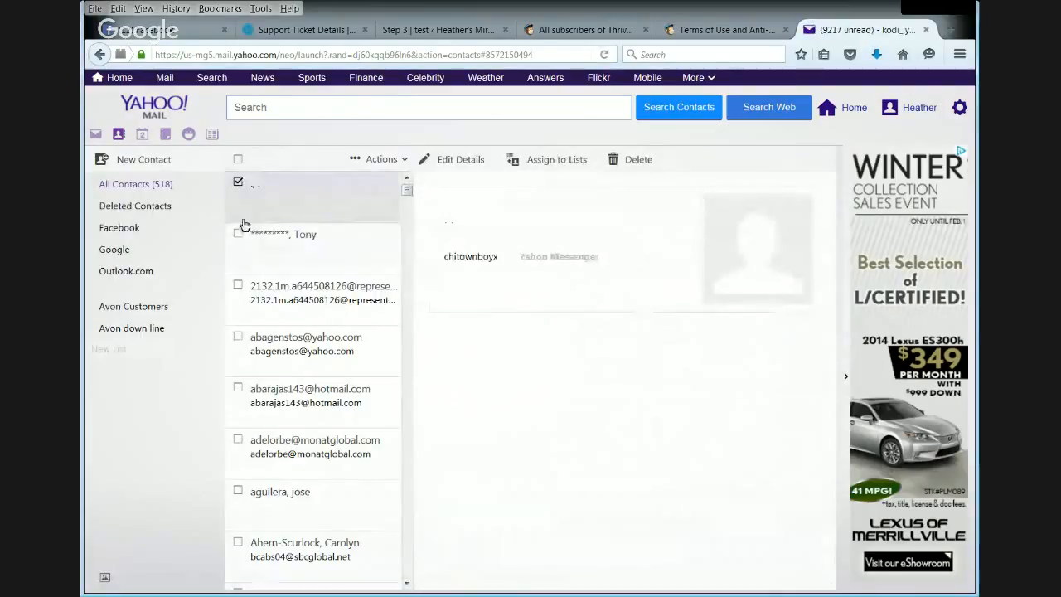
click(238, 160)
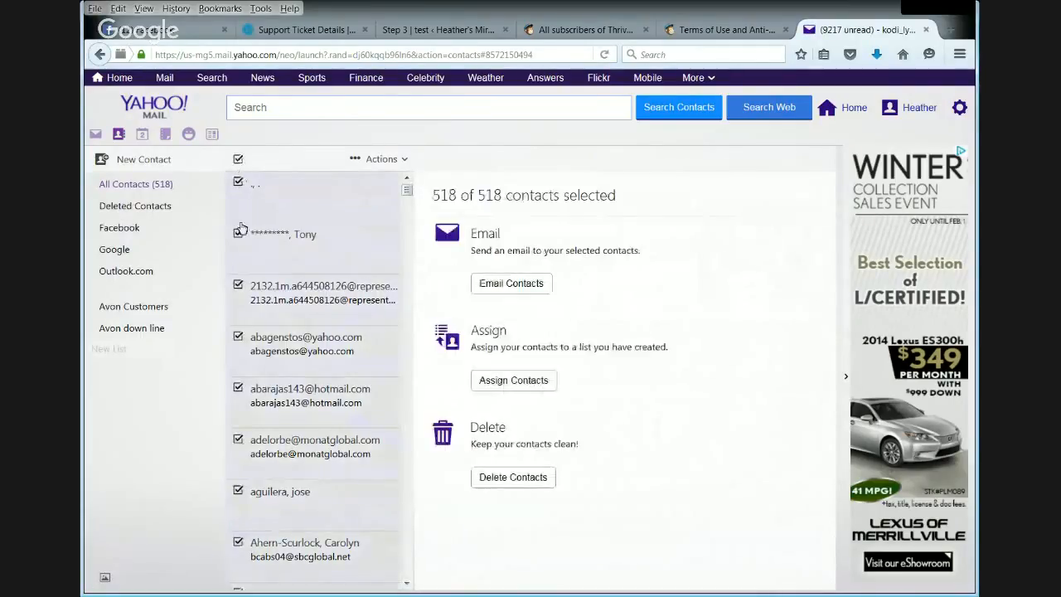
click(519, 383)
click(336, 387)
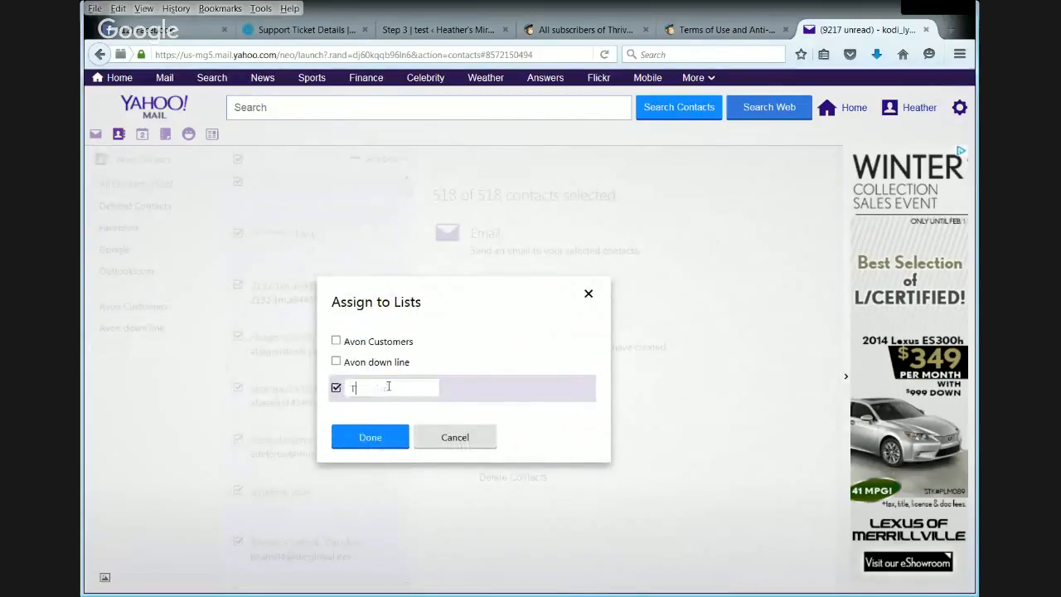
text(Thrive Li)
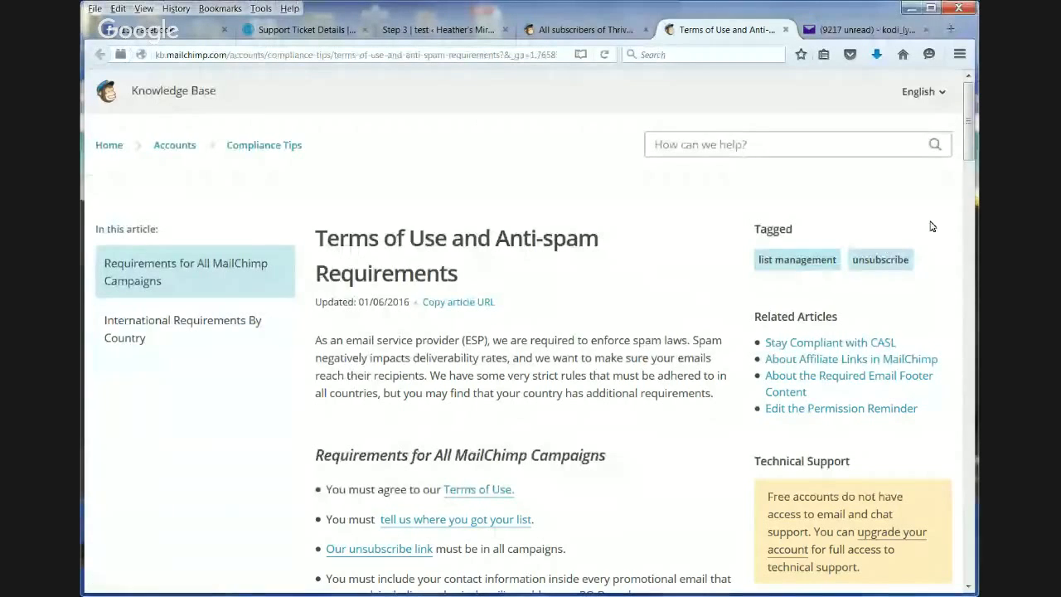
- Look over the requirements for all campaigns in MailChimp's Terms of Use and Anti-spam Requirements article
scroll(974, 126, down, 1)
scroll(975, 126, down, 2)
scroll(974, 91, up, 3)
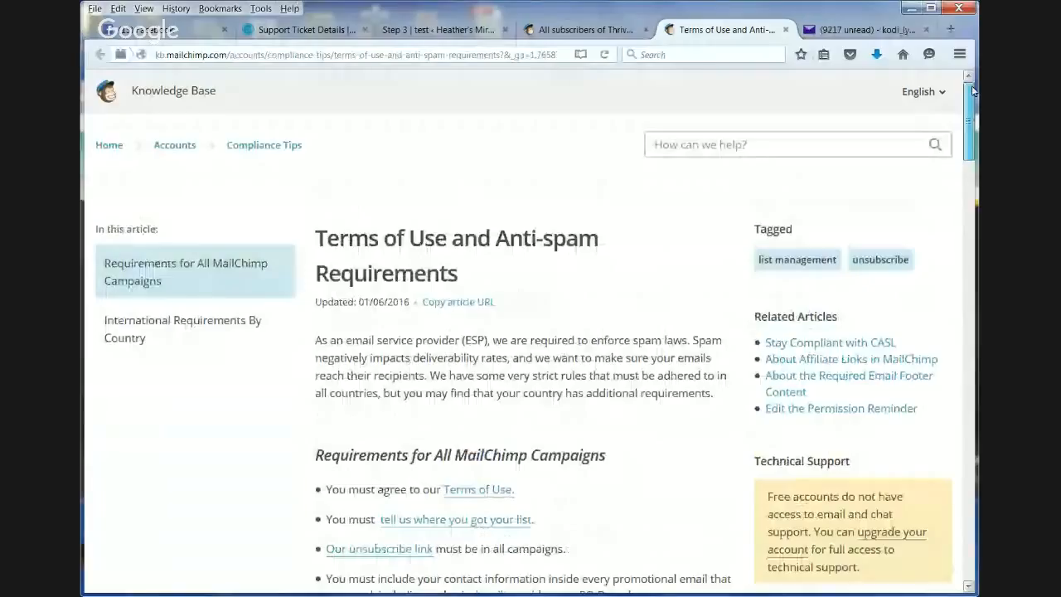
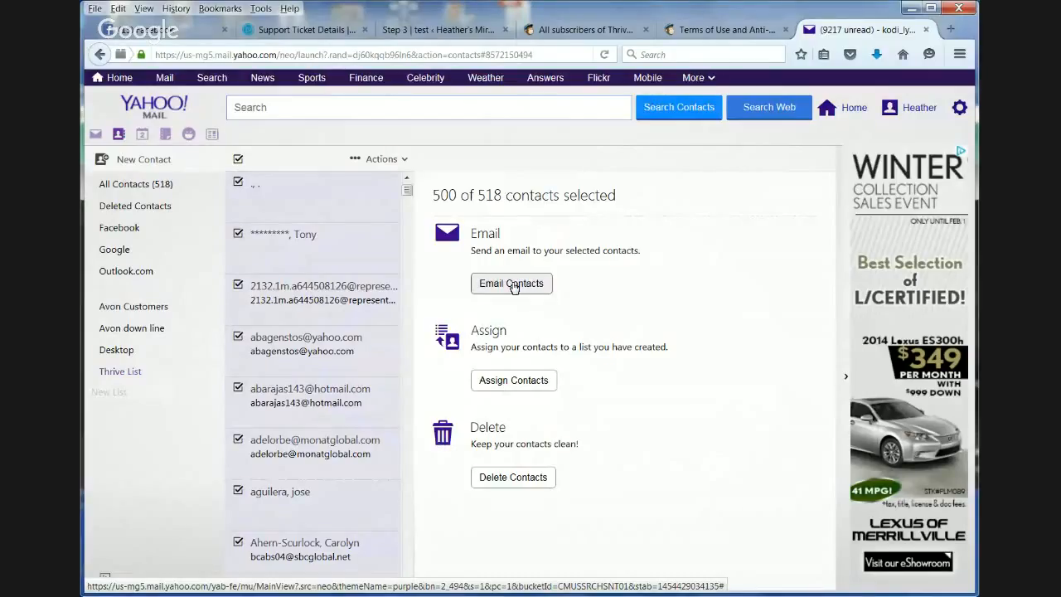
- Start an email to the selected contacts, show its CC and BCC fields, and expand the full recipient list
click(511, 282)
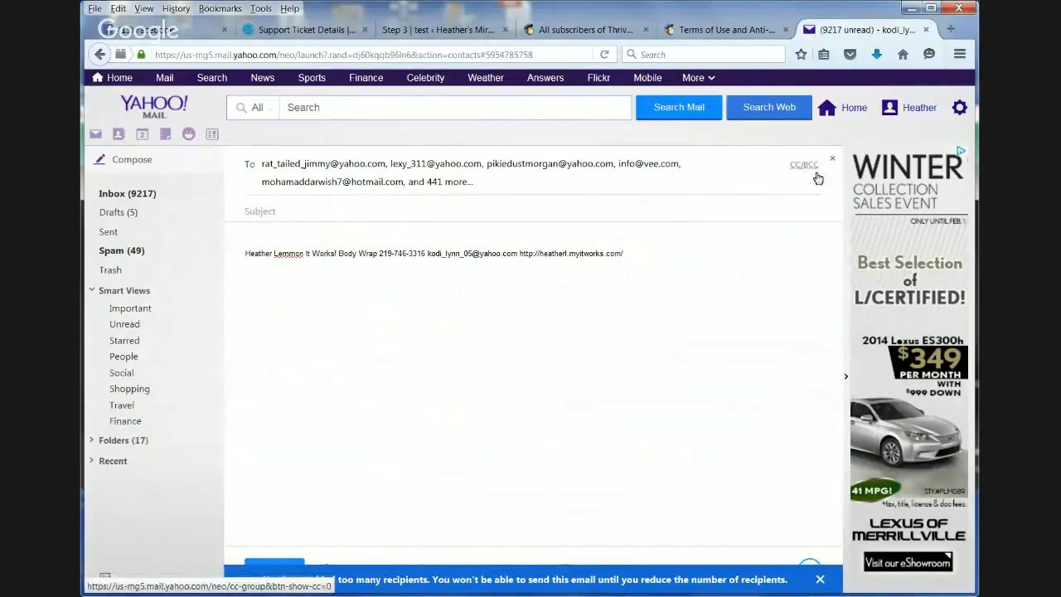
click(816, 174)
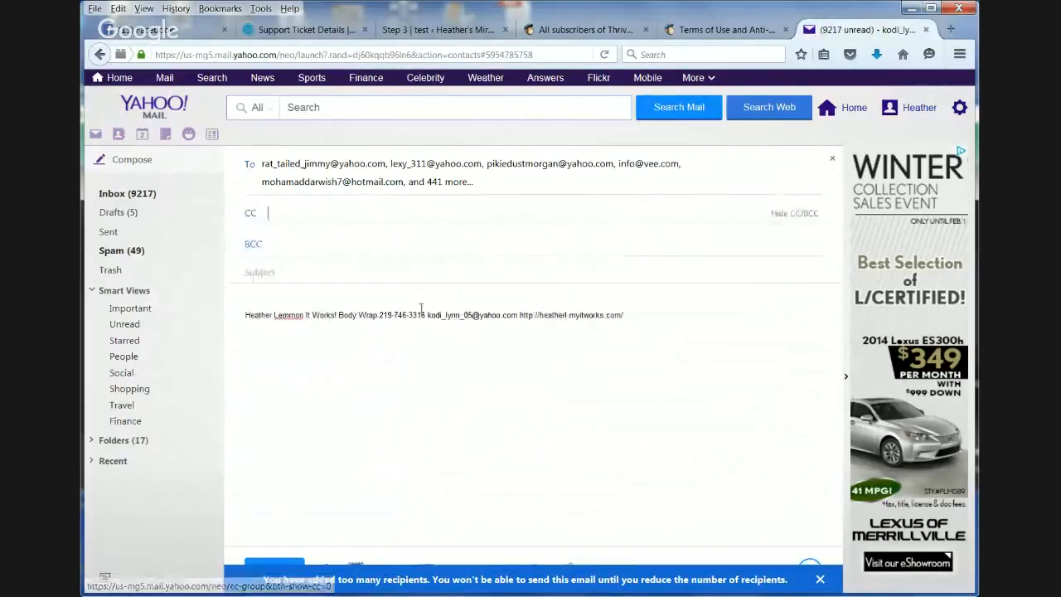
click(260, 163)
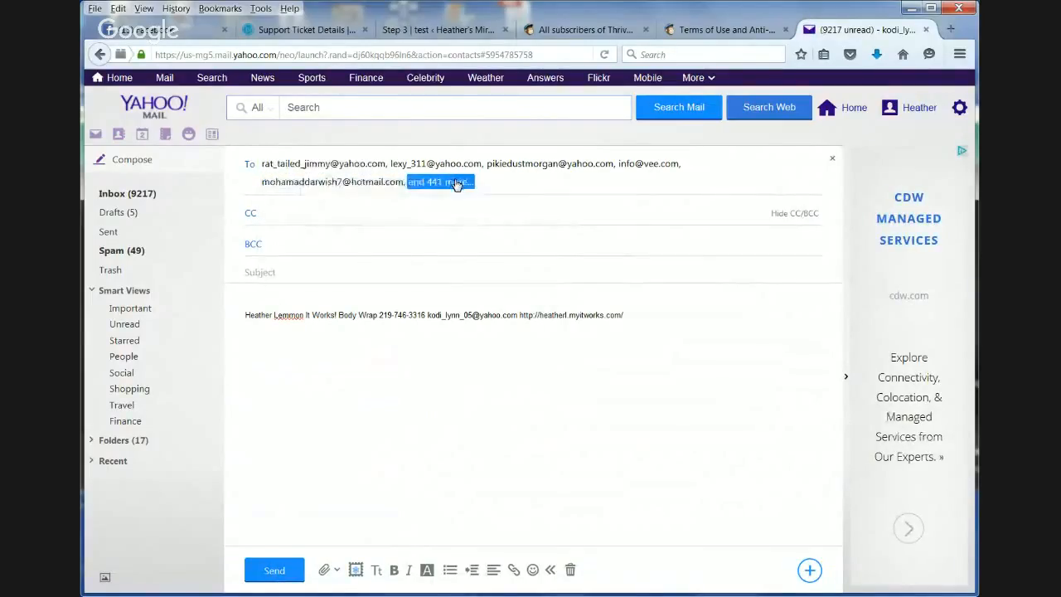
click(455, 185)
scroll(456, 186, down, 5)
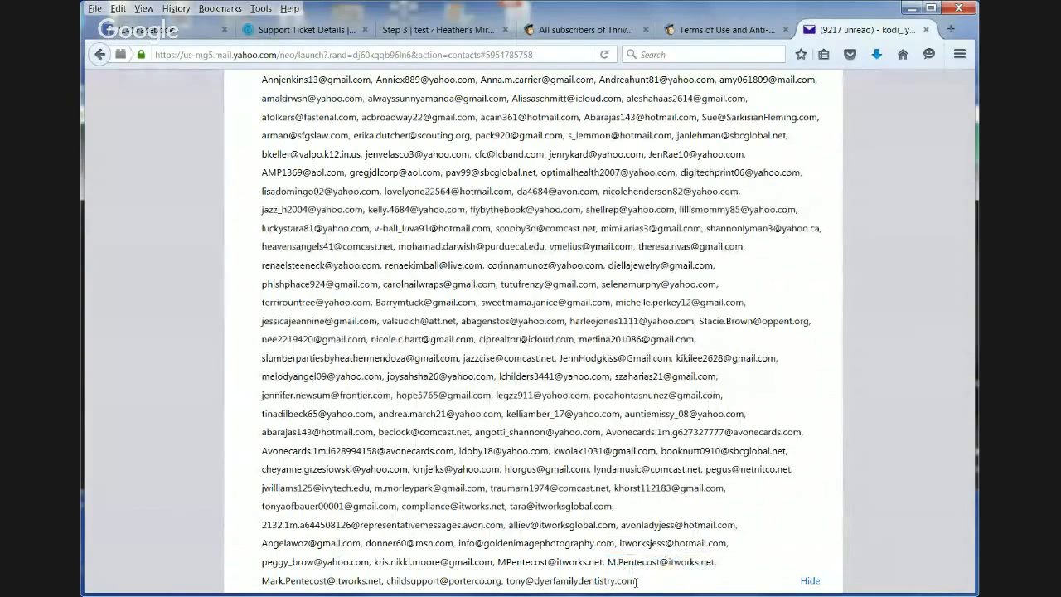
drag(491, 531, 395, 320)
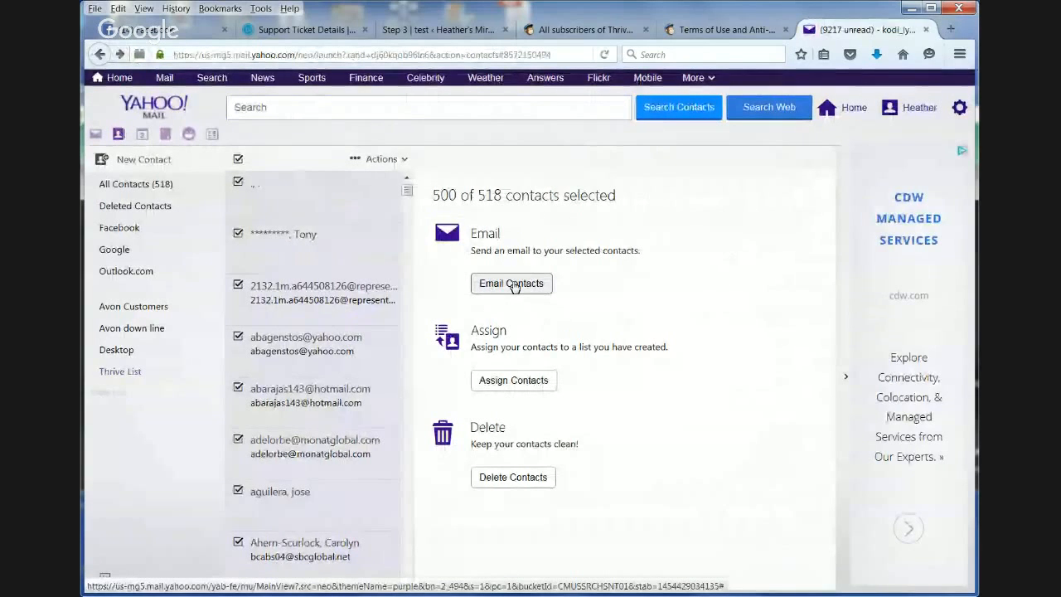
- Return to the inbox and compose a new email with CC and BCC fields shown and the signature deleted from its body
click(95, 134)
click(112, 192)
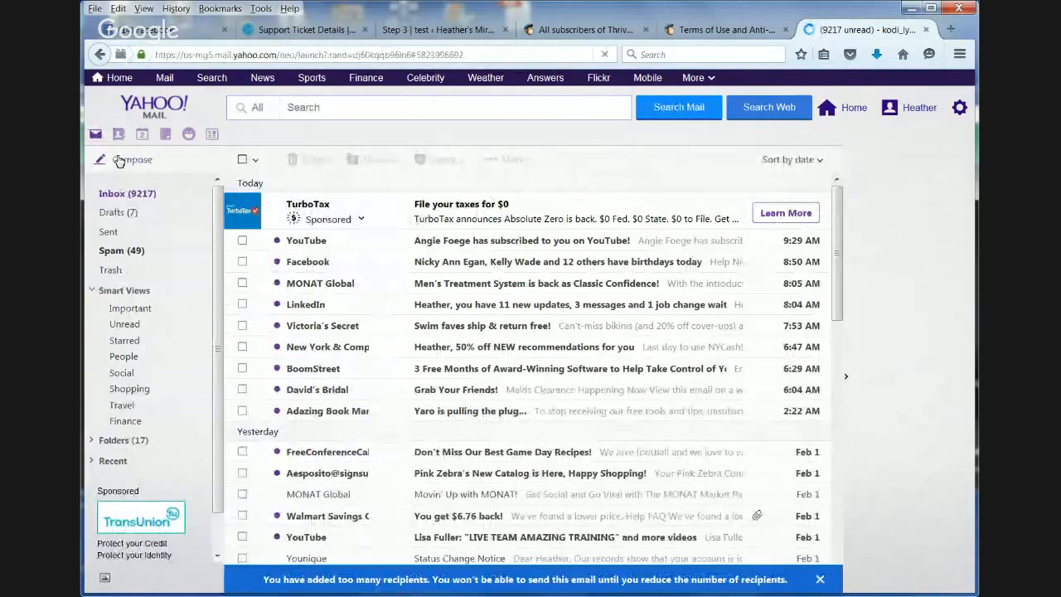
click(120, 160)
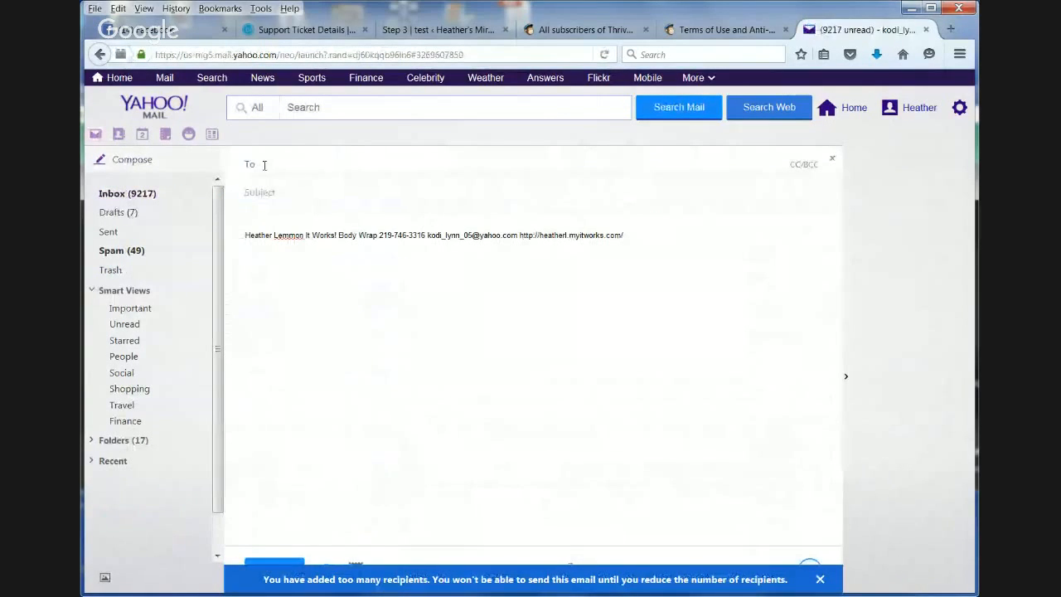
click(803, 165)
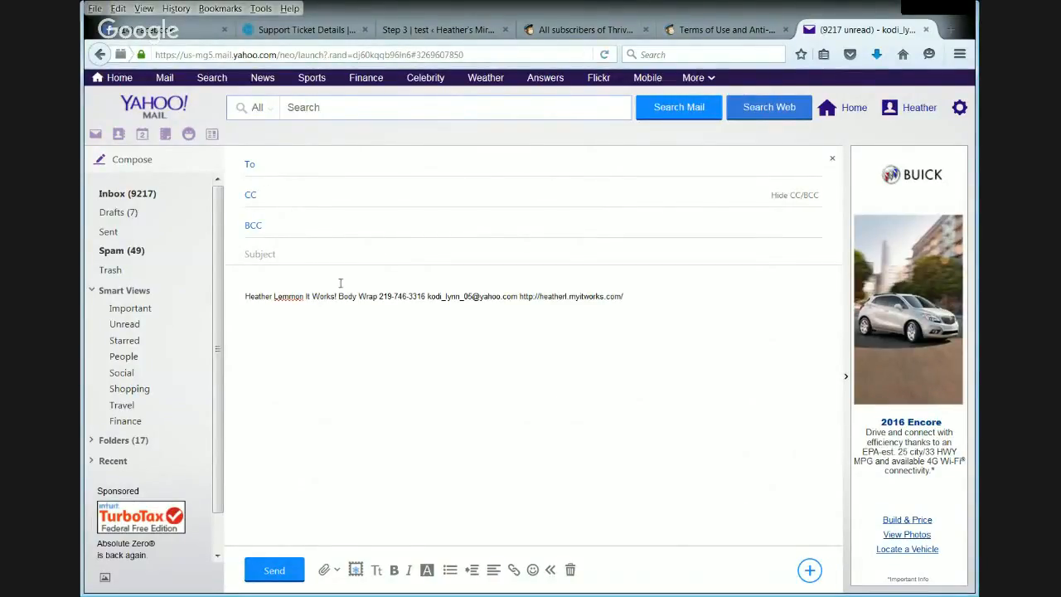
drag(682, 282, 238, 330)
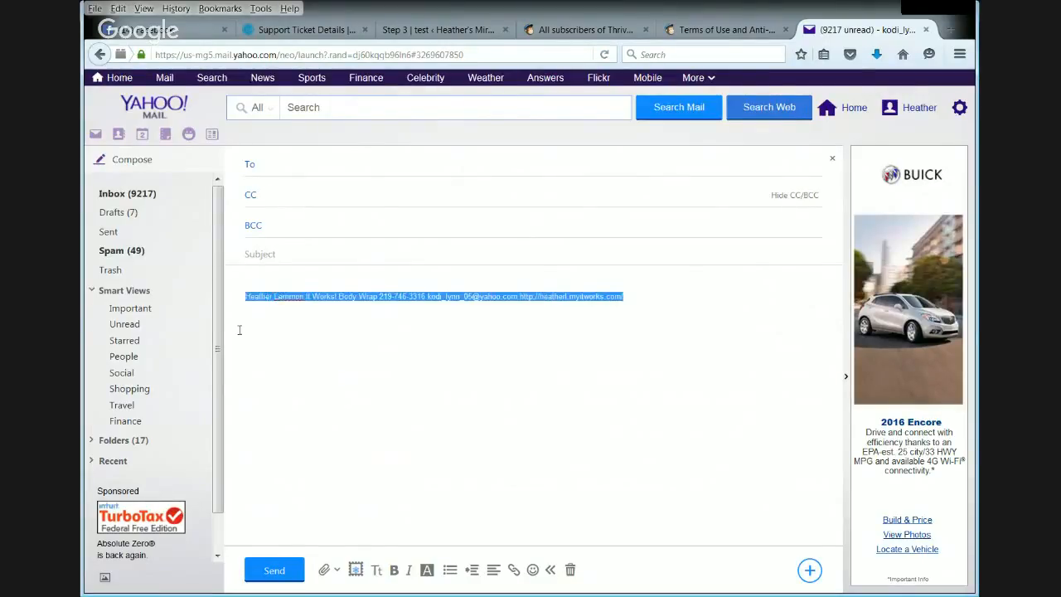
key(Delete)
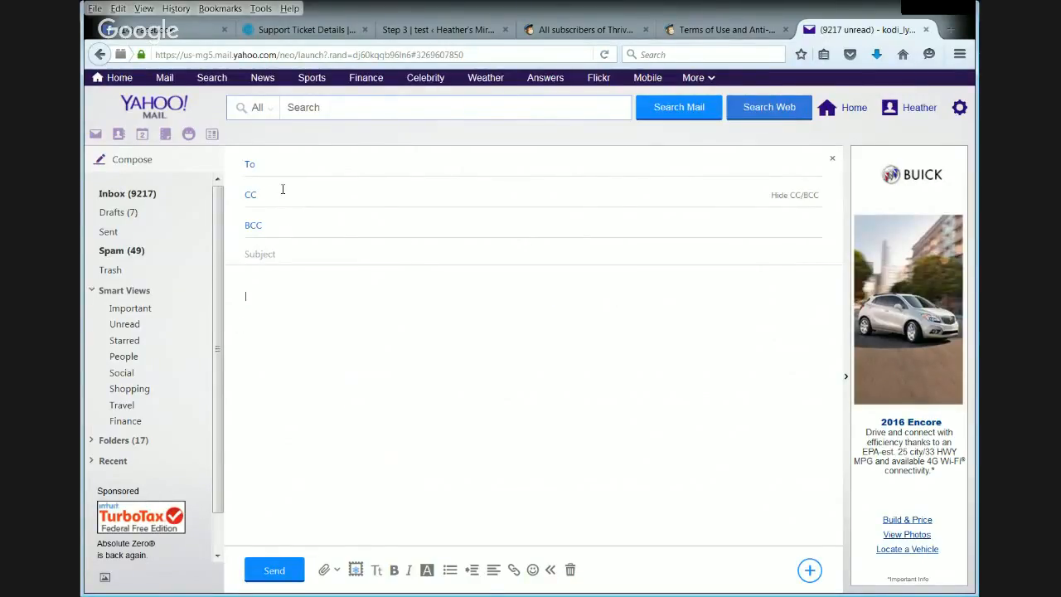
- Choose BCC recipients from the Thrive List and select the first five contacts in it
click(255, 227)
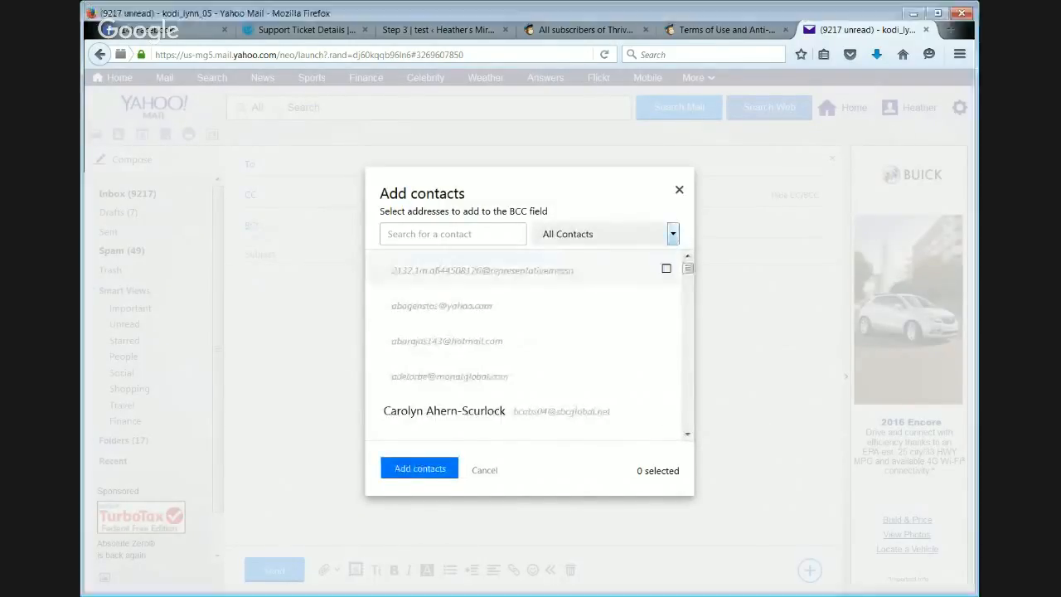
click(638, 274)
click(674, 233)
click(663, 271)
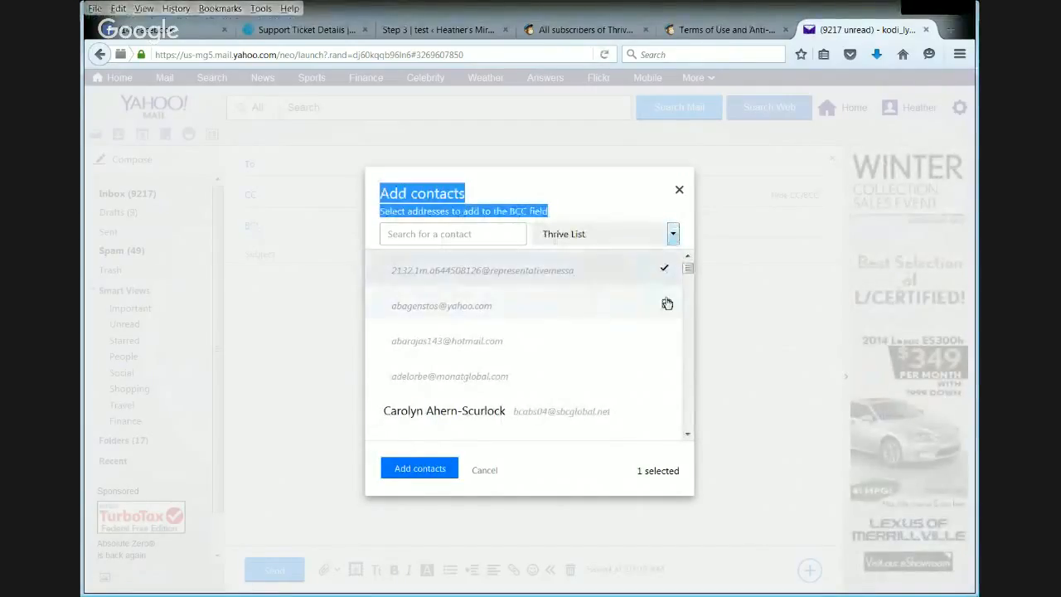
click(666, 341)
click(666, 376)
click(666, 409)
- Select four more Thrive List contacts further down and add all the selected contacts to the BCC field
scroll(655, 343, down, 5)
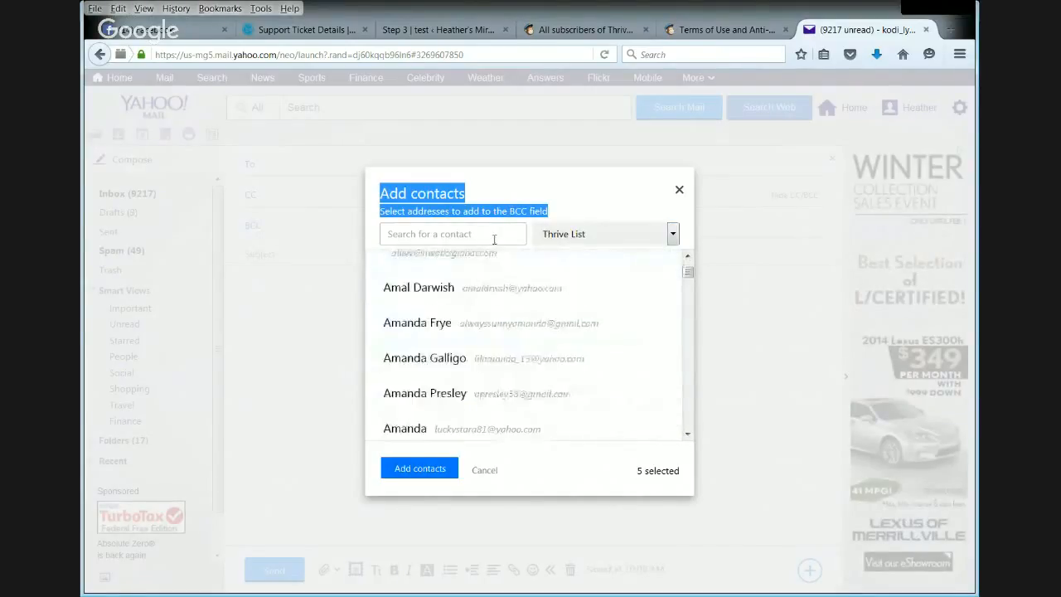
click(666, 287)
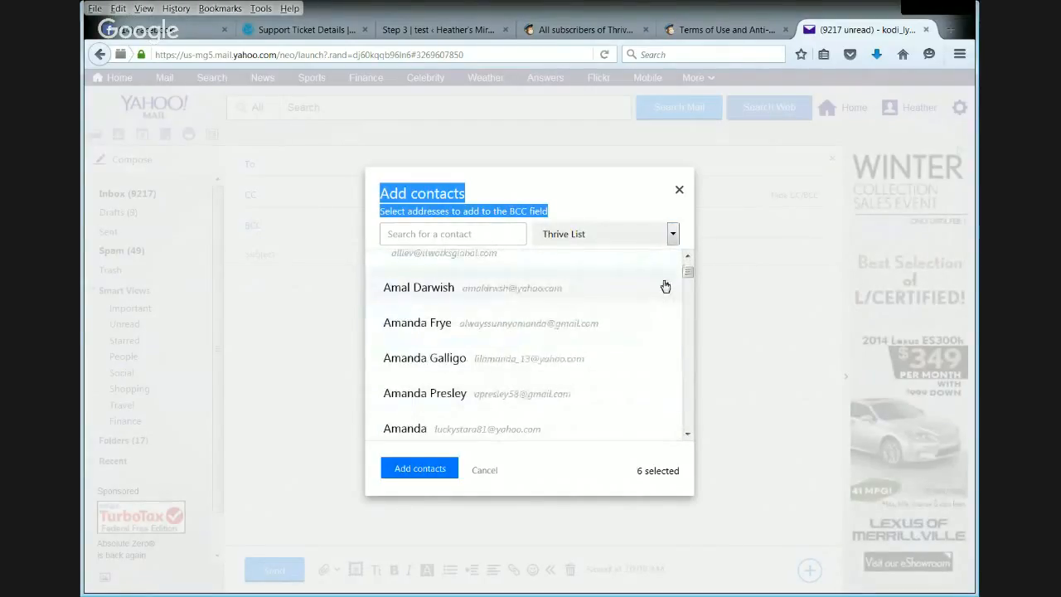
click(666, 322)
double_click(668, 362)
click(668, 398)
click(666, 427)
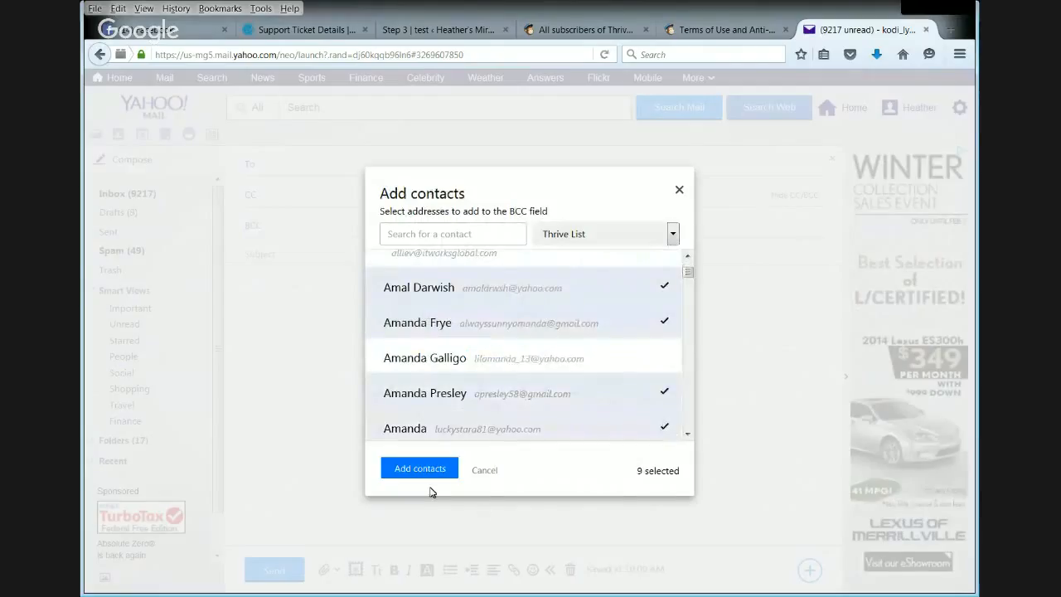
click(419, 468)
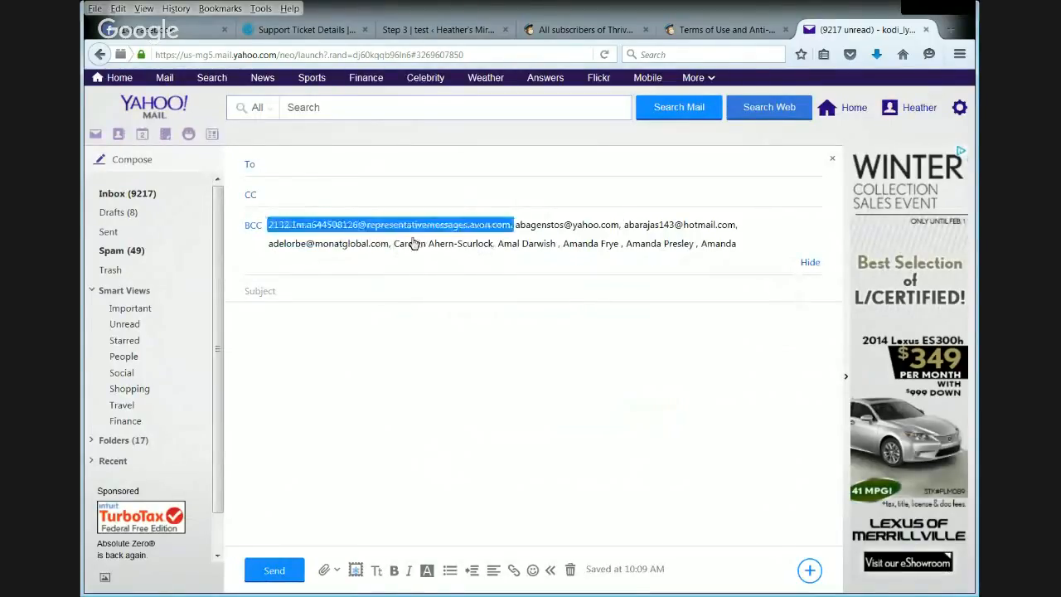
- Enter the sender's own info e-mail address as the recipient in the To field
click(293, 170)
text(ko)
key(Return)
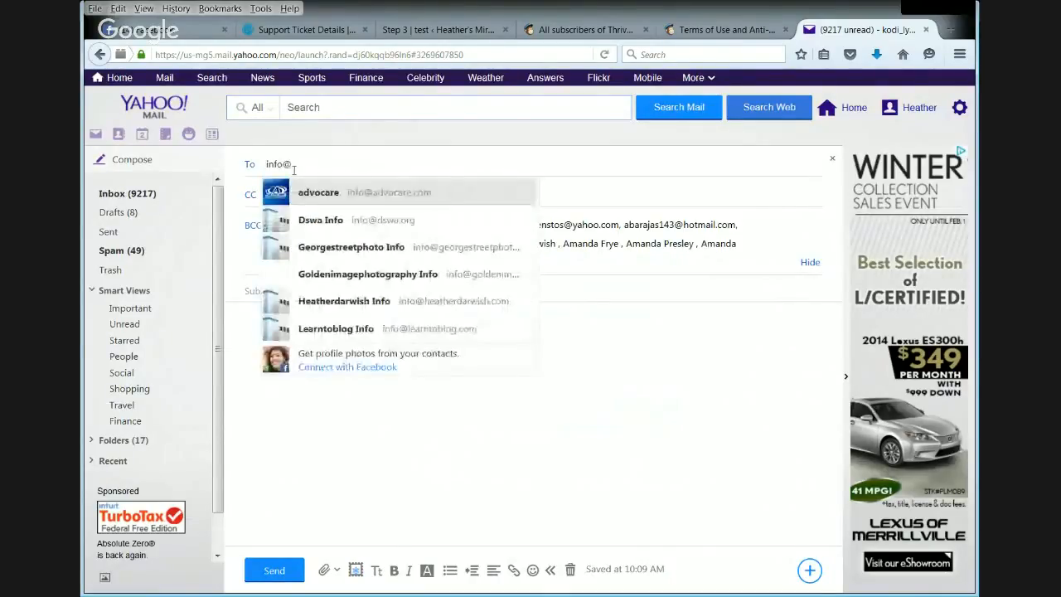
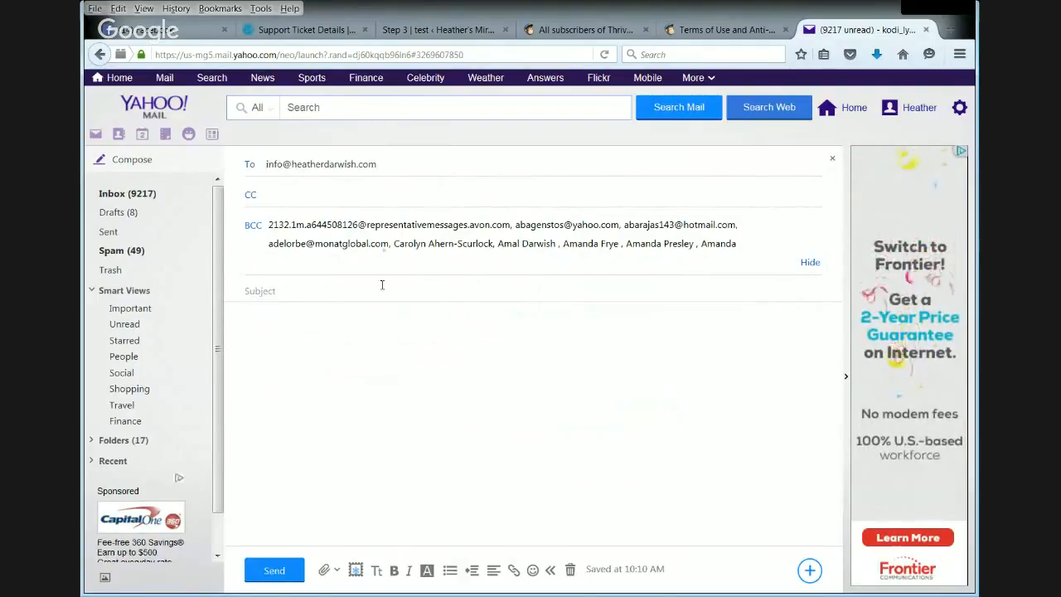
mouse_move(340, 233)
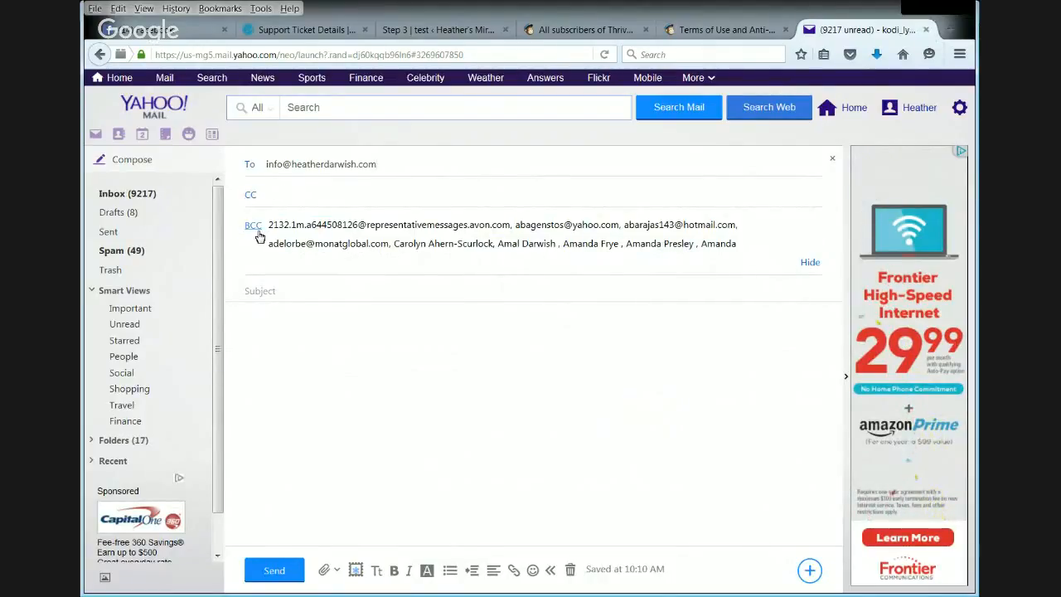
- Close Yahoo Mail without sending the email, and switch to the Thrive Customers list in MailChimp with the browser window maximized
click(926, 30)
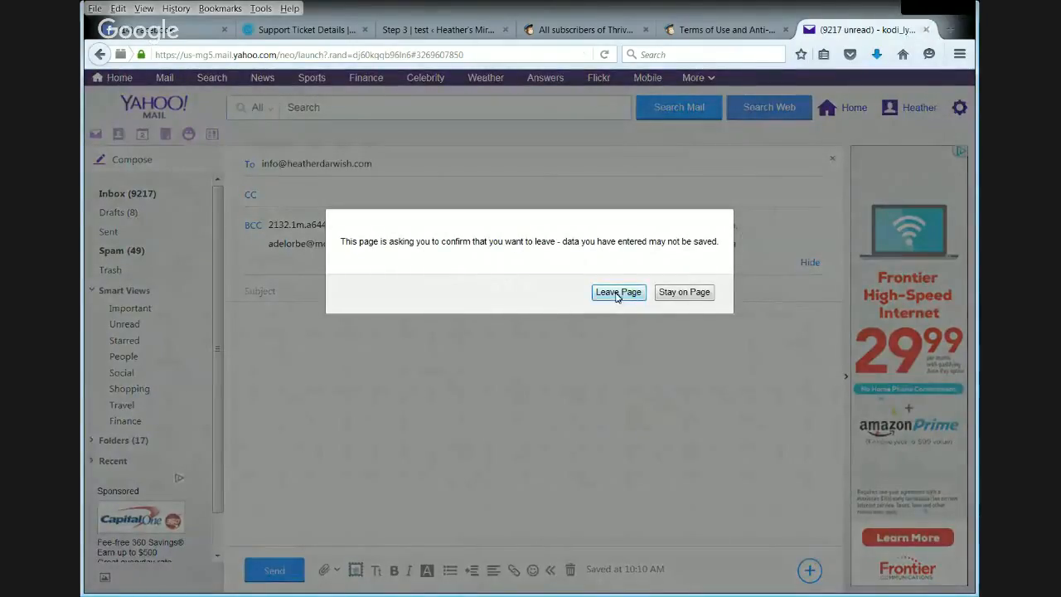
click(617, 293)
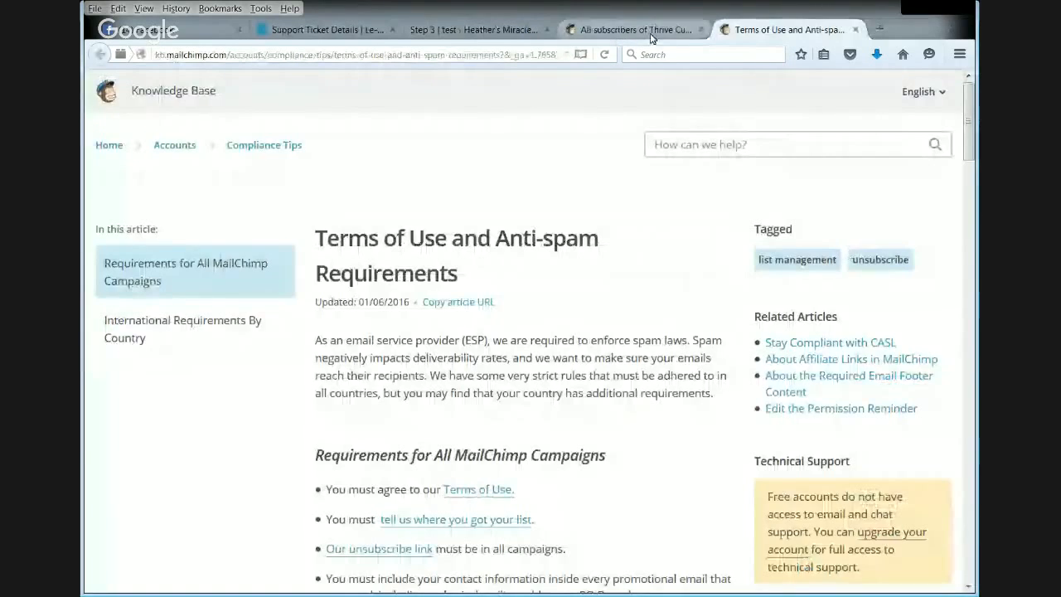
click(631, 32)
scroll(517, 378, up, 3)
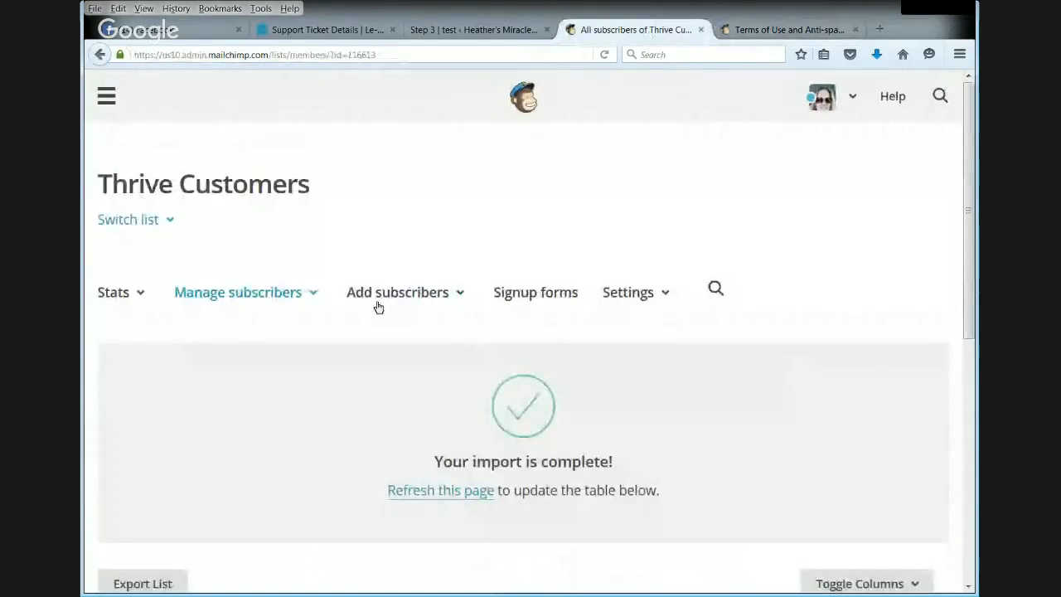
double_click(644, 11)
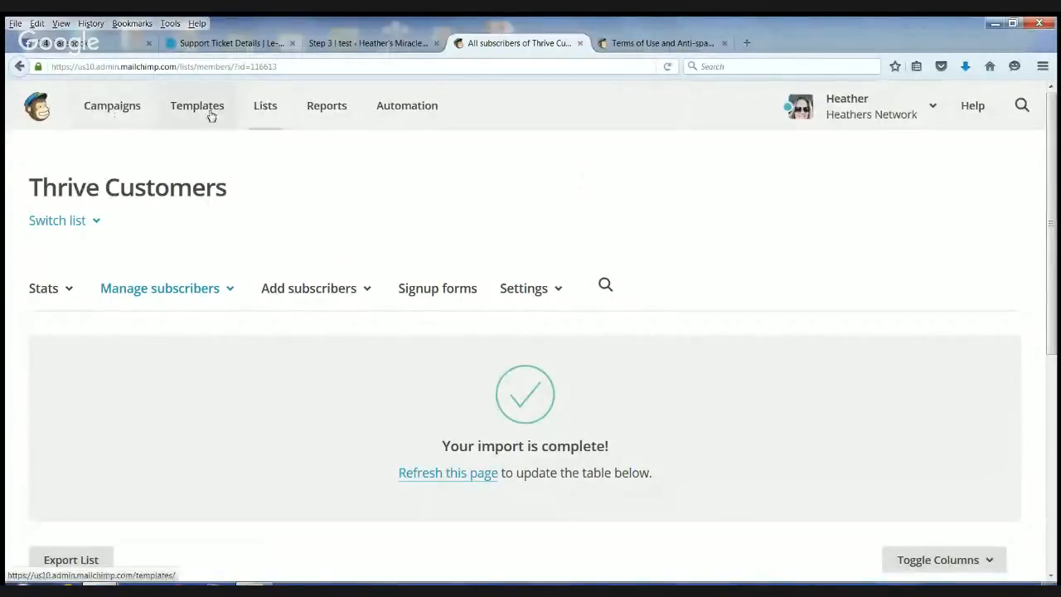
- Create a regular MailChimp campaign addressed to the entire Thrive Customers list and continue to its setup
click(123, 104)
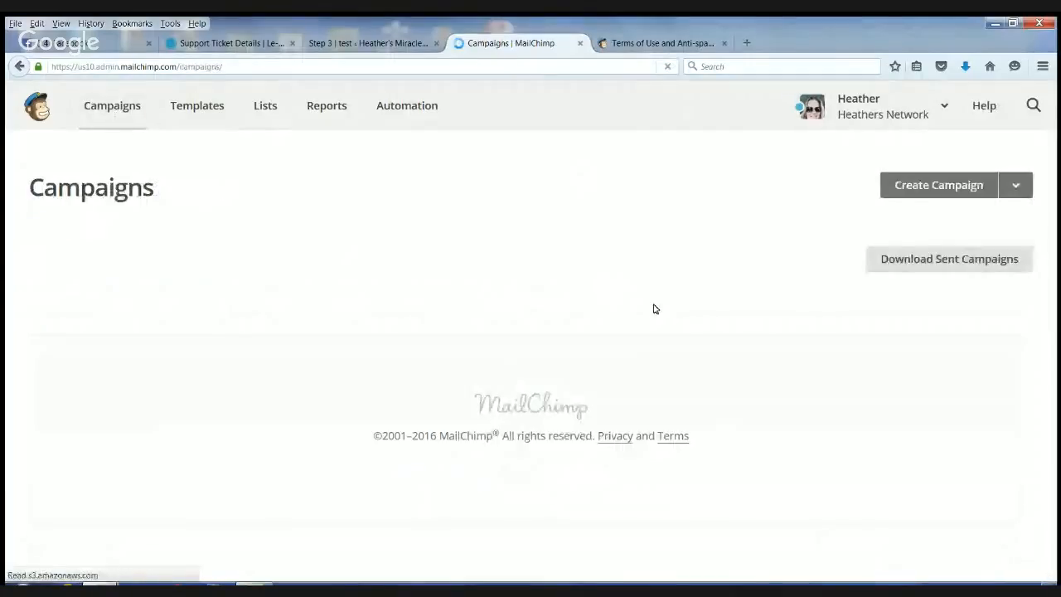
scroll(900, 206, down, 2)
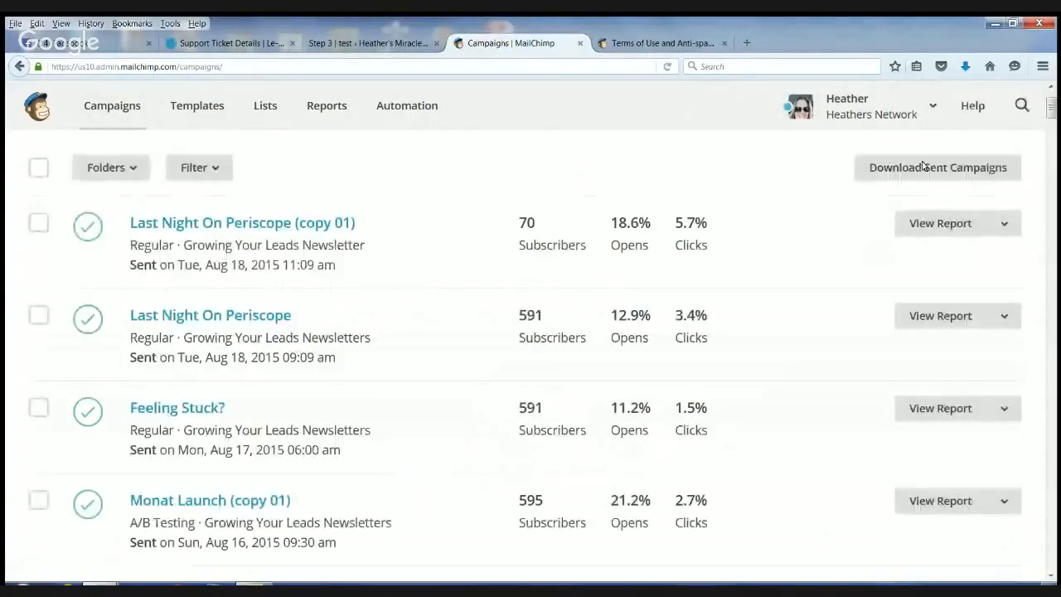
scroll(203, 182, up, 2)
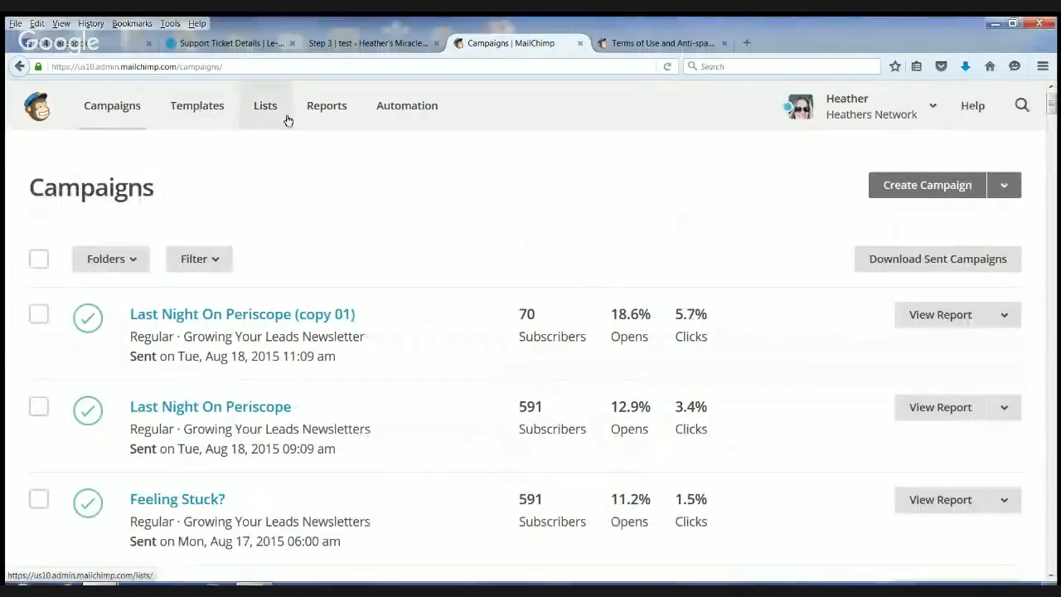
click(104, 104)
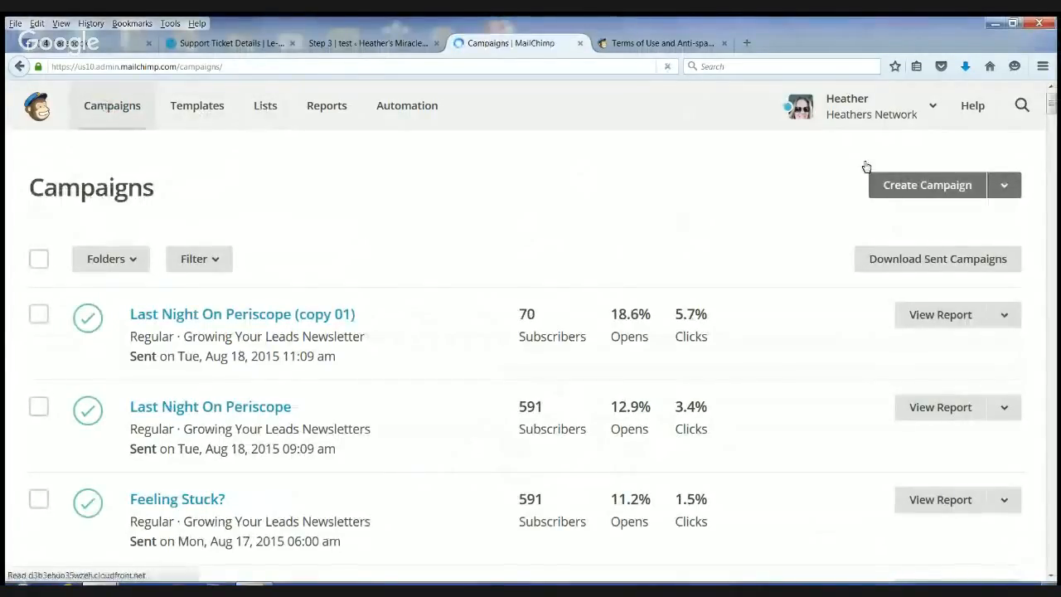
click(1021, 190)
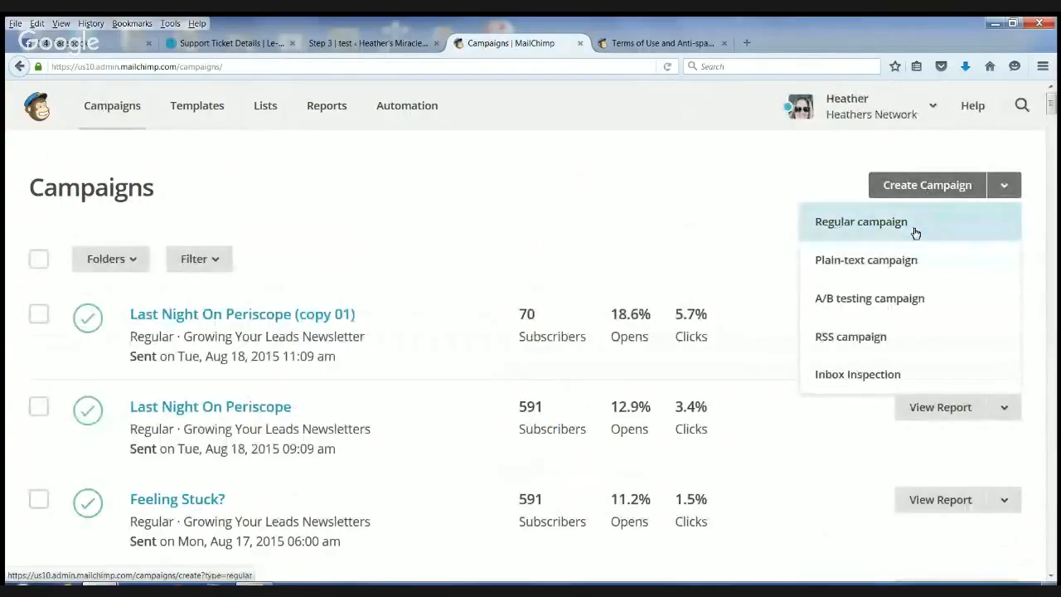
click(863, 222)
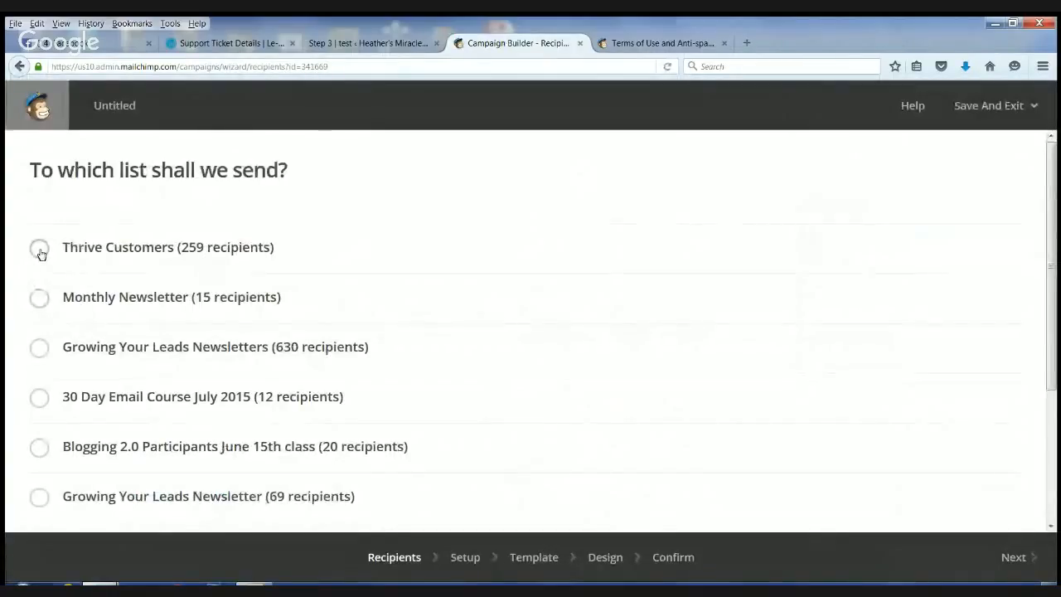
click(40, 250)
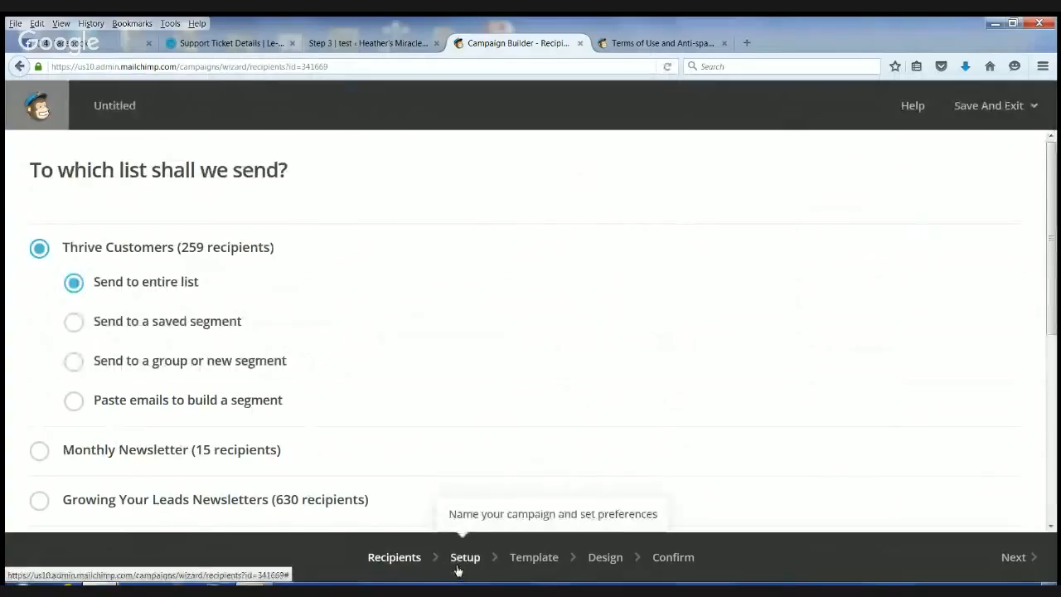
click(1008, 564)
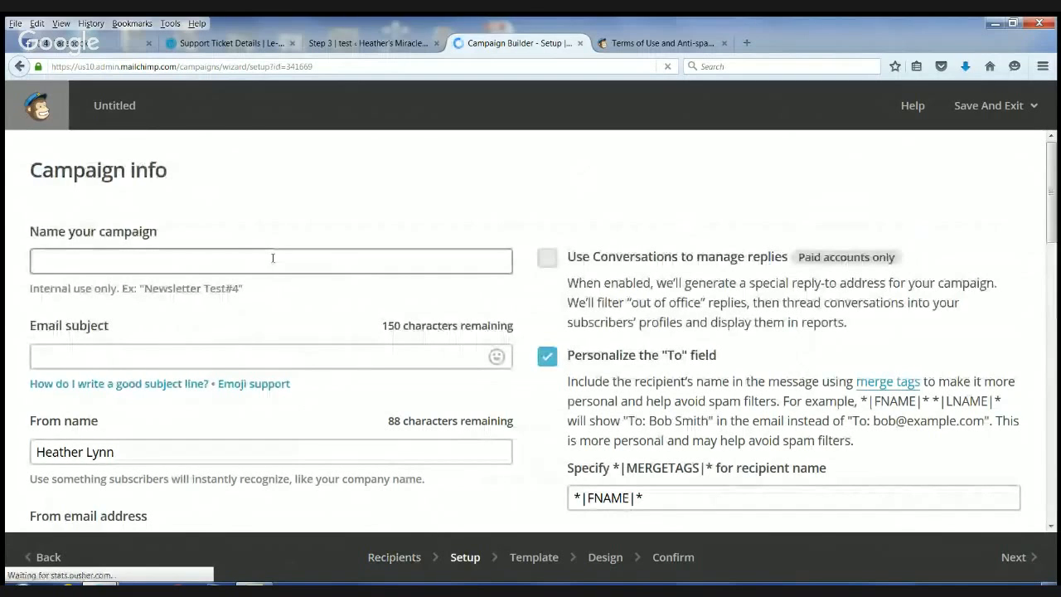
- Enter "test" as both the campaign name and the email subject in the campaign info
click(272, 258)
text(test)
scroll(232, 249, down, 1)
click(238, 300)
text(tes)
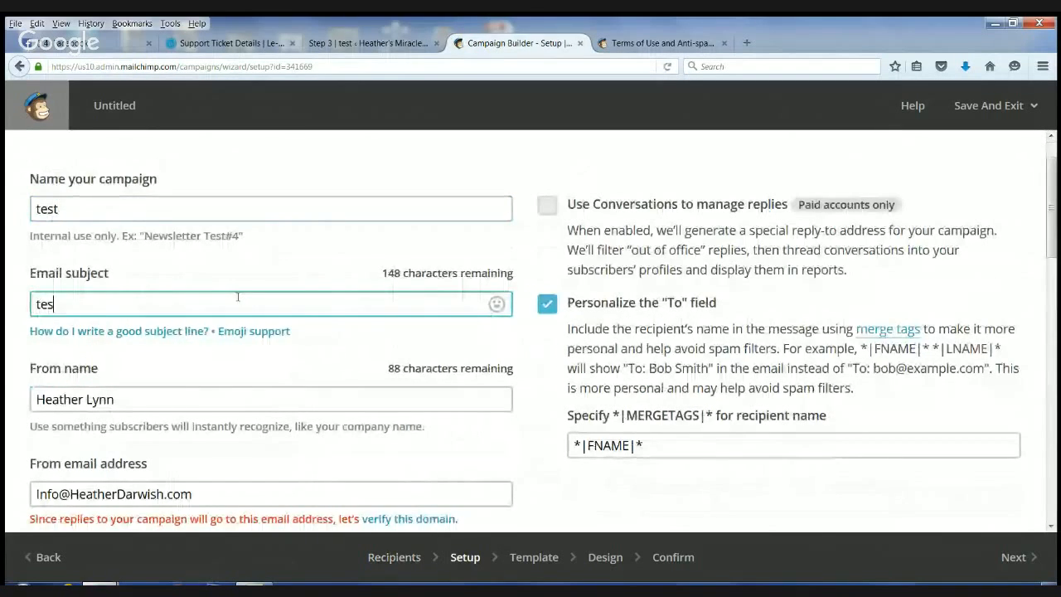
scroll(116, 324, down, 2)
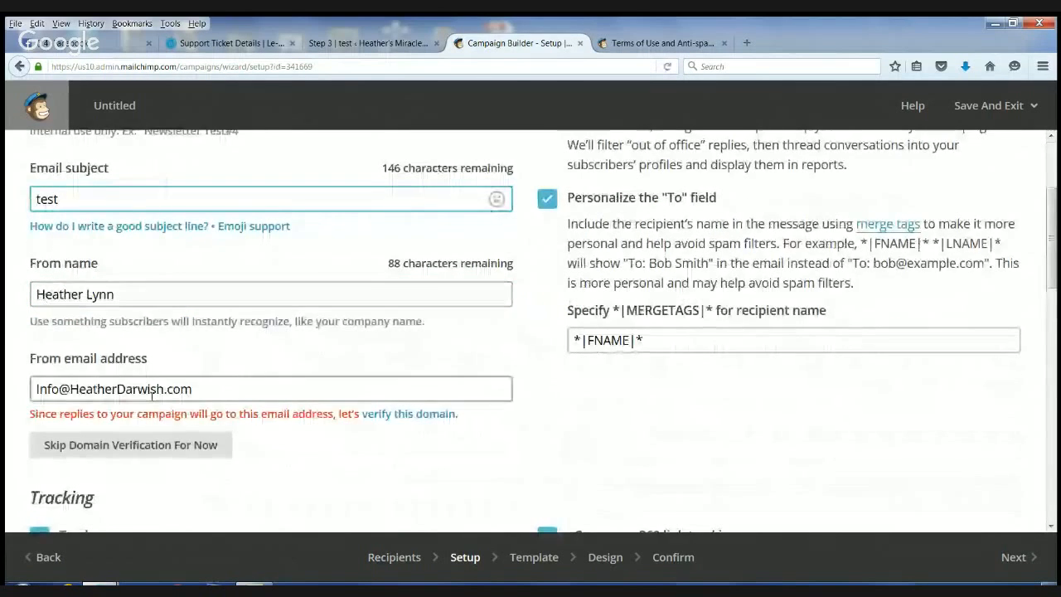
scroll(44, 296, down, 4)
scroll(130, 281, up, 1)
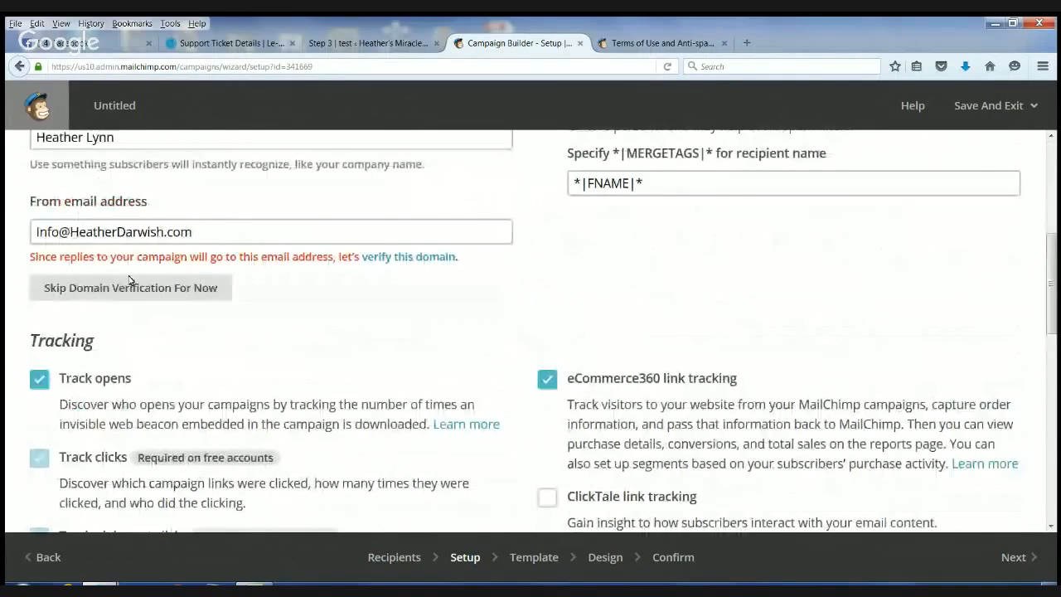
- Review the campaign's sender, tracking, social media and authentication options, and try to continue to the template selection
scroll(131, 280, up, 2)
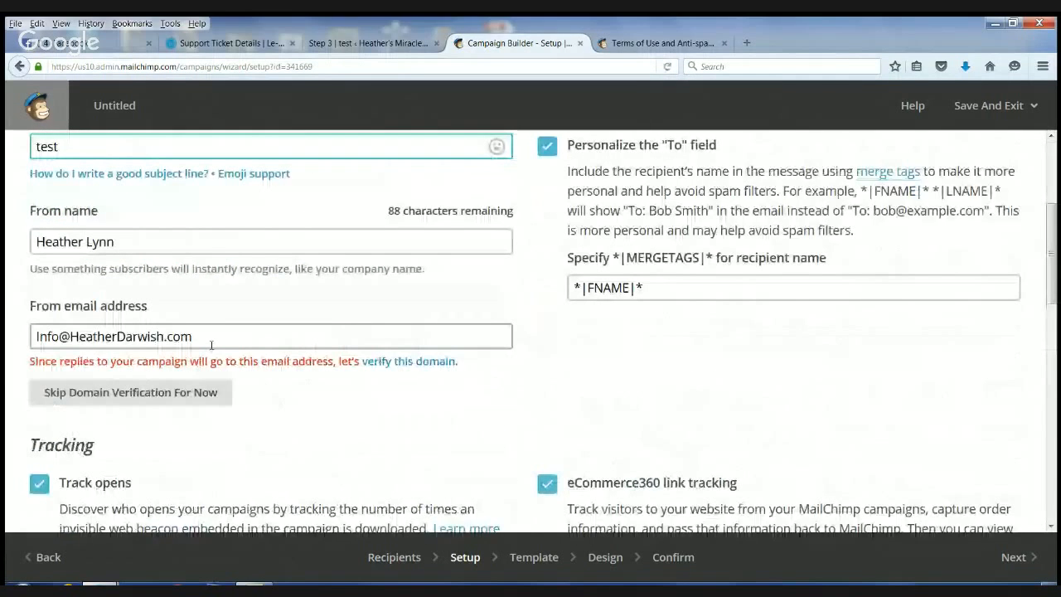
scroll(211, 345, down, 3)
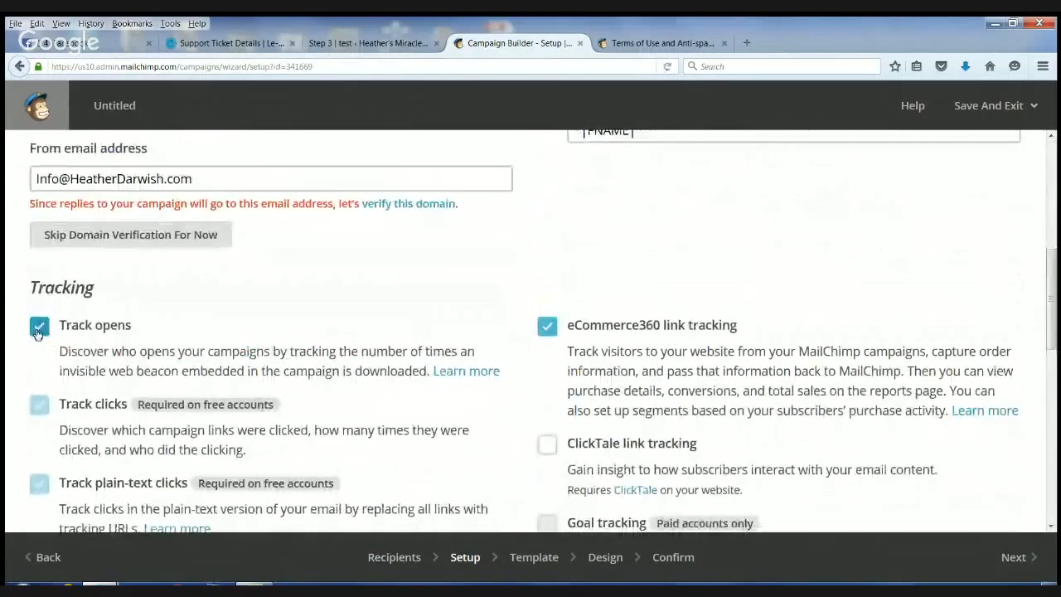
scroll(548, 347, down, 3)
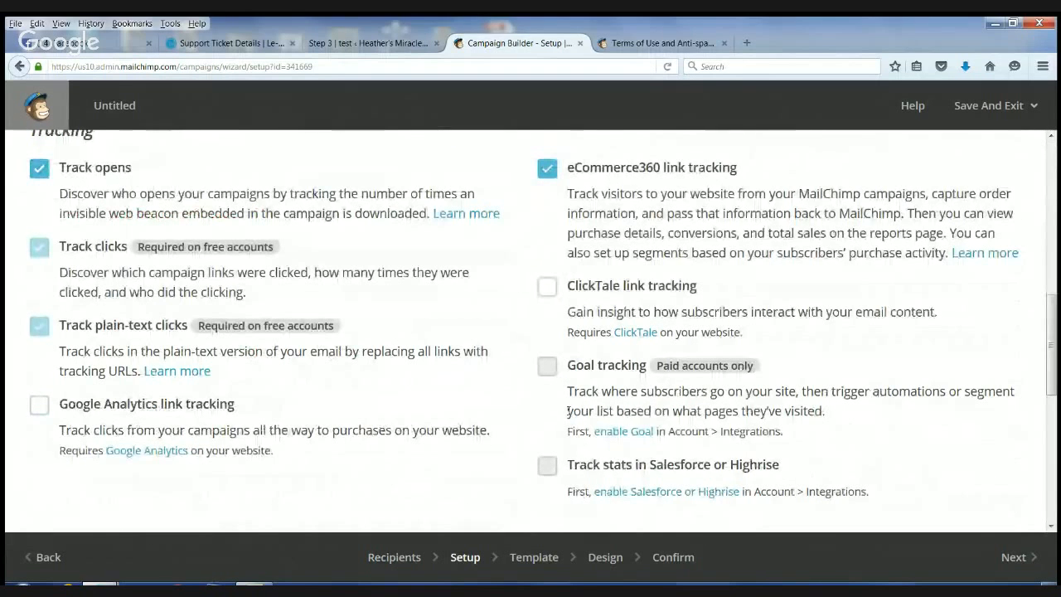
scroll(569, 412, down, 5)
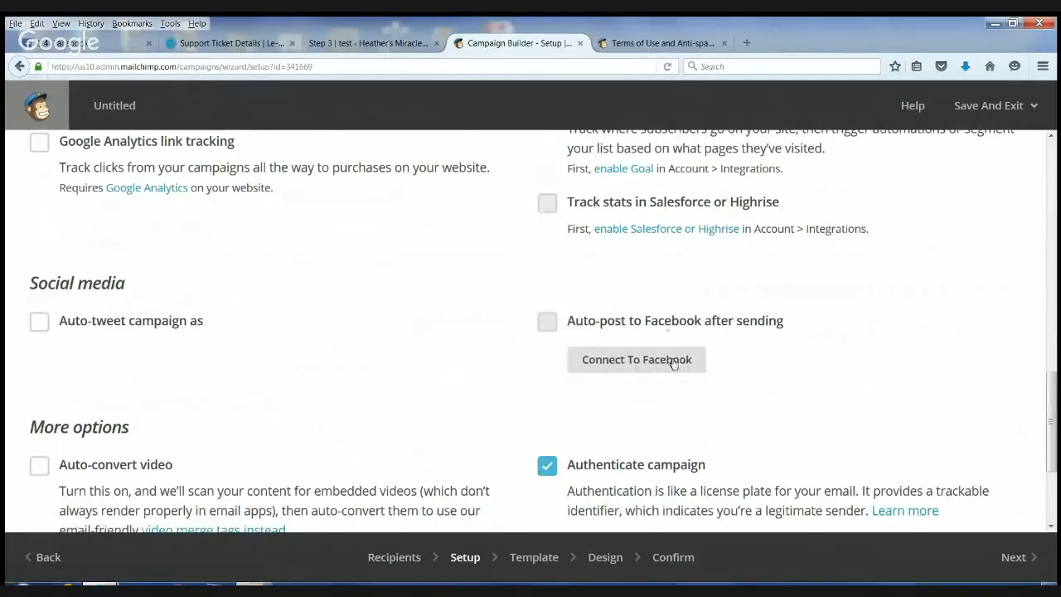
scroll(670, 412, down, 2)
scroll(670, 412, down, 1)
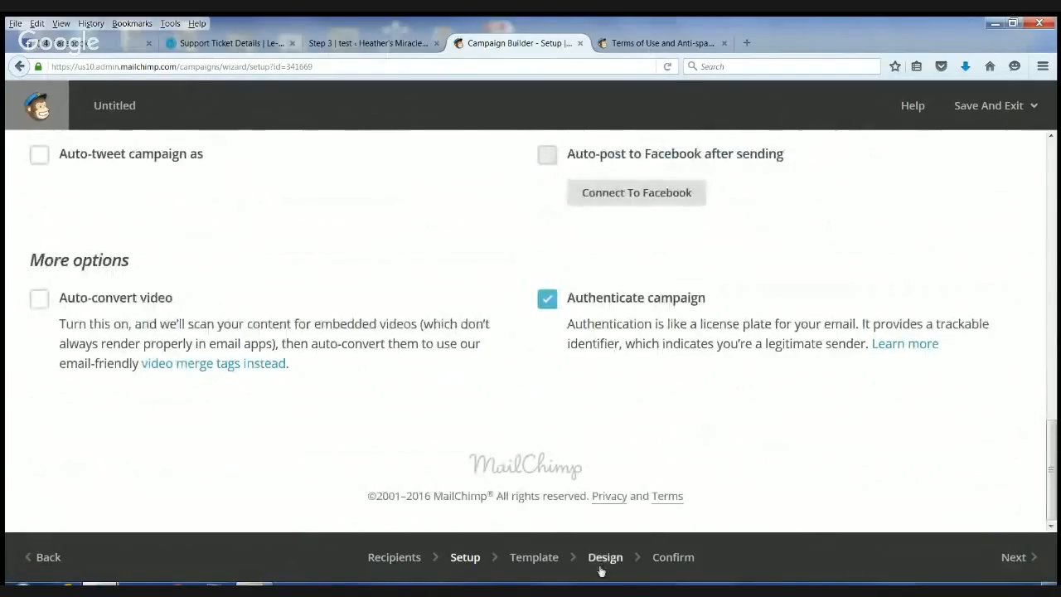
click(1031, 561)
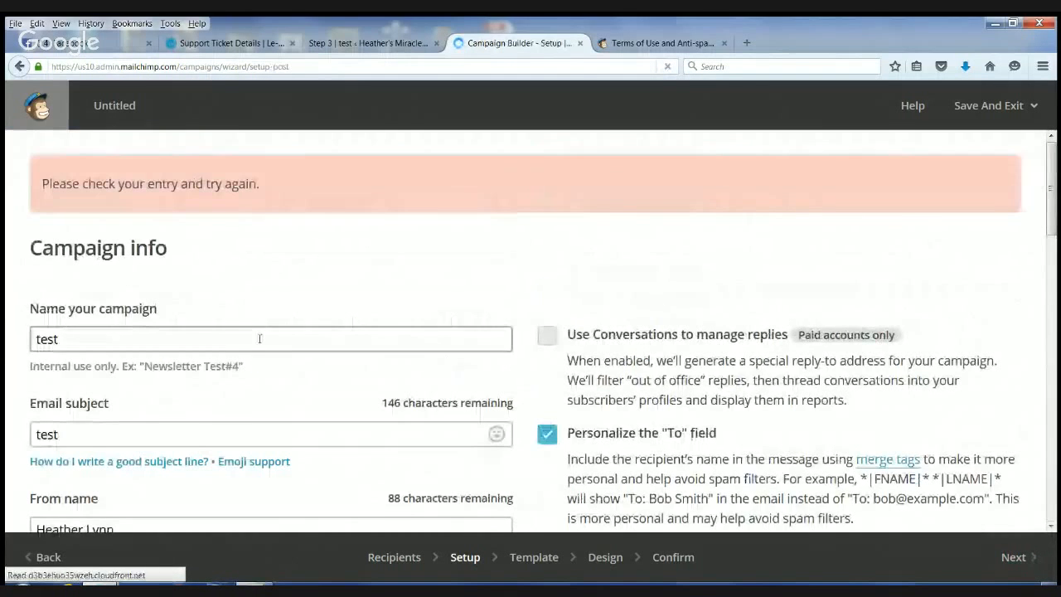
- Request a verification email for the sender's domain, and close the domain verification dialog without entering a code
scroll(393, 373, down, 3)
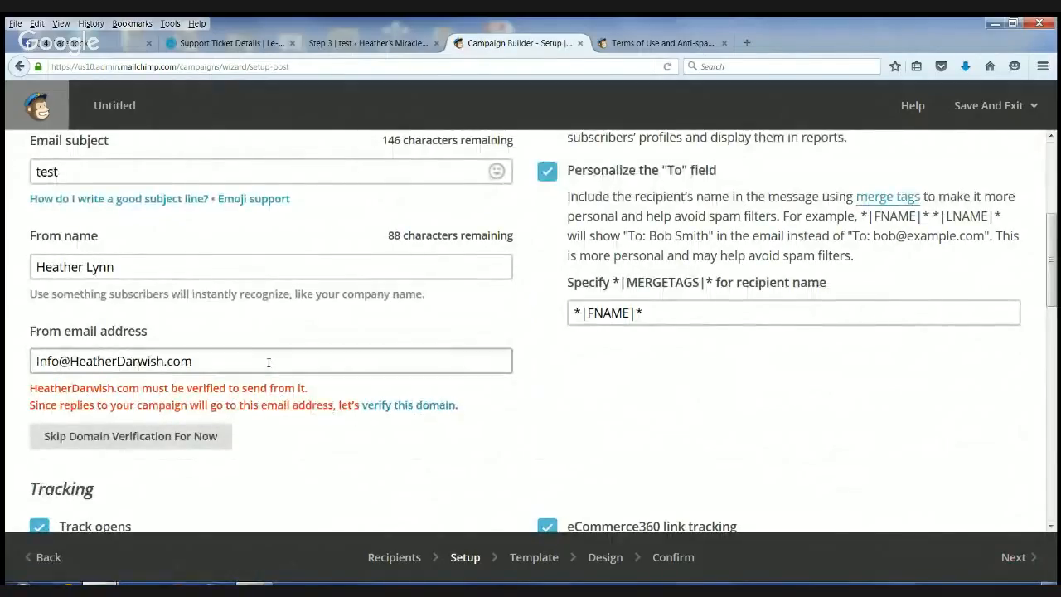
click(412, 411)
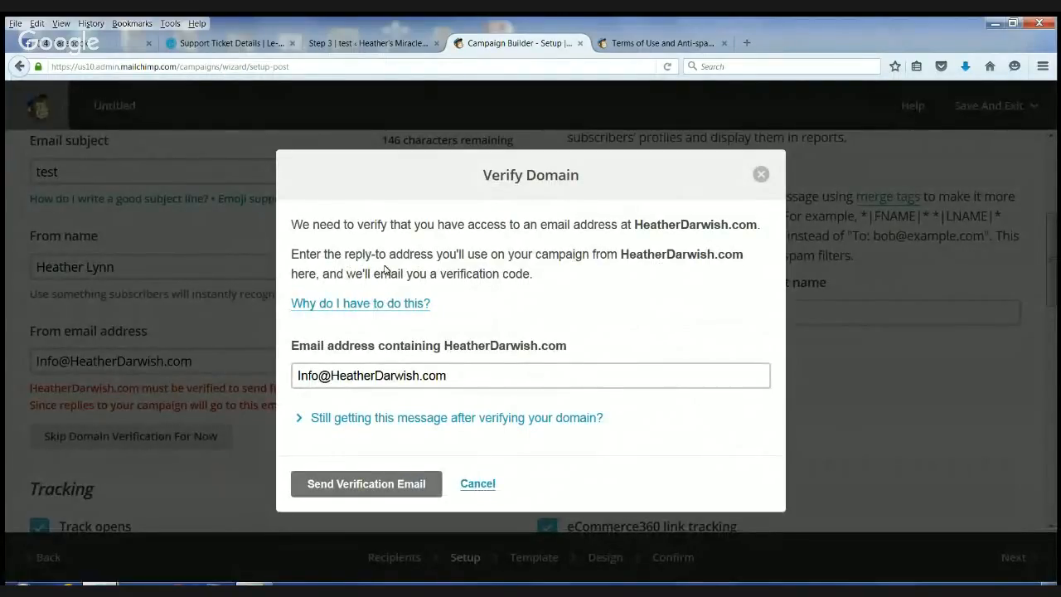
click(391, 487)
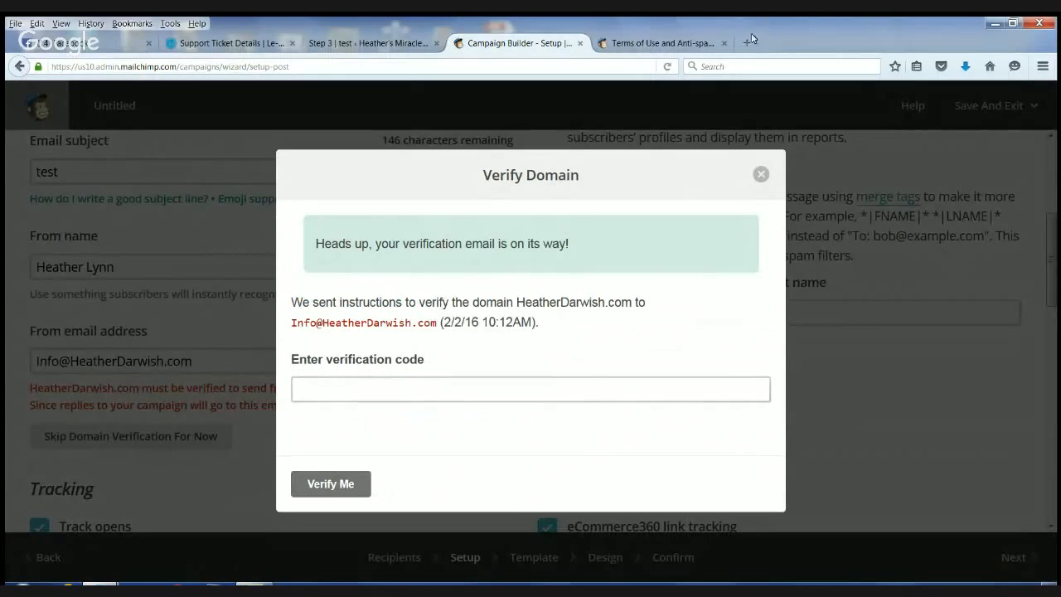
click(762, 174)
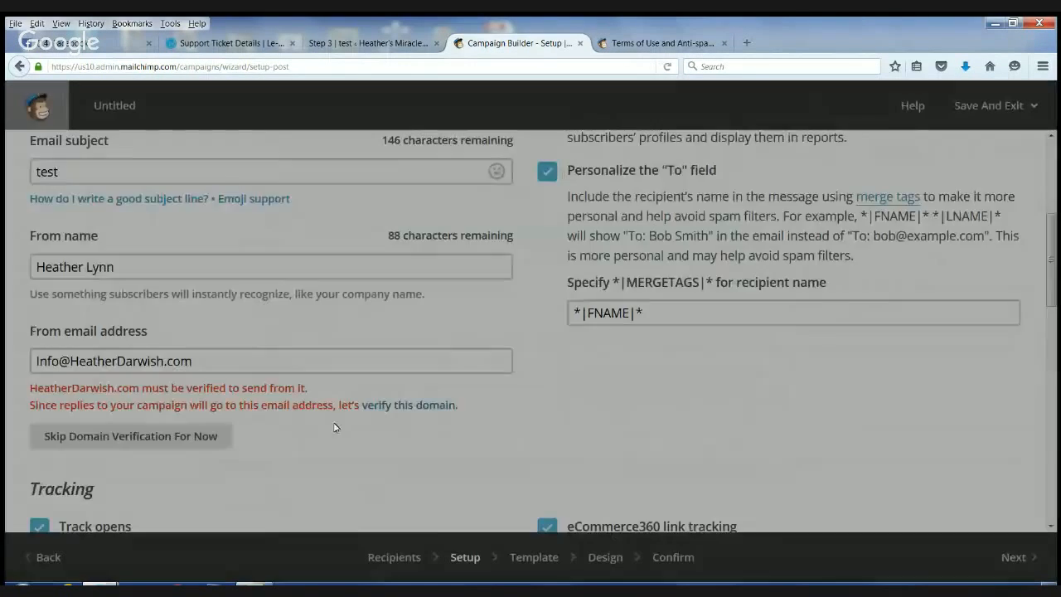
- Replace the From email address with the sender's support address and continue to the template selection
key(BackSpace)
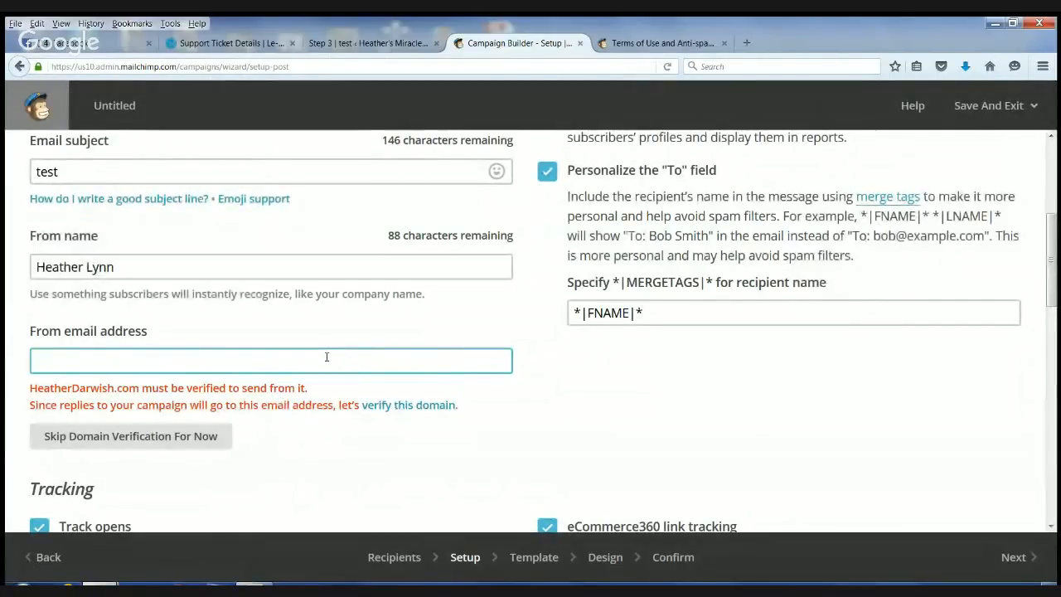
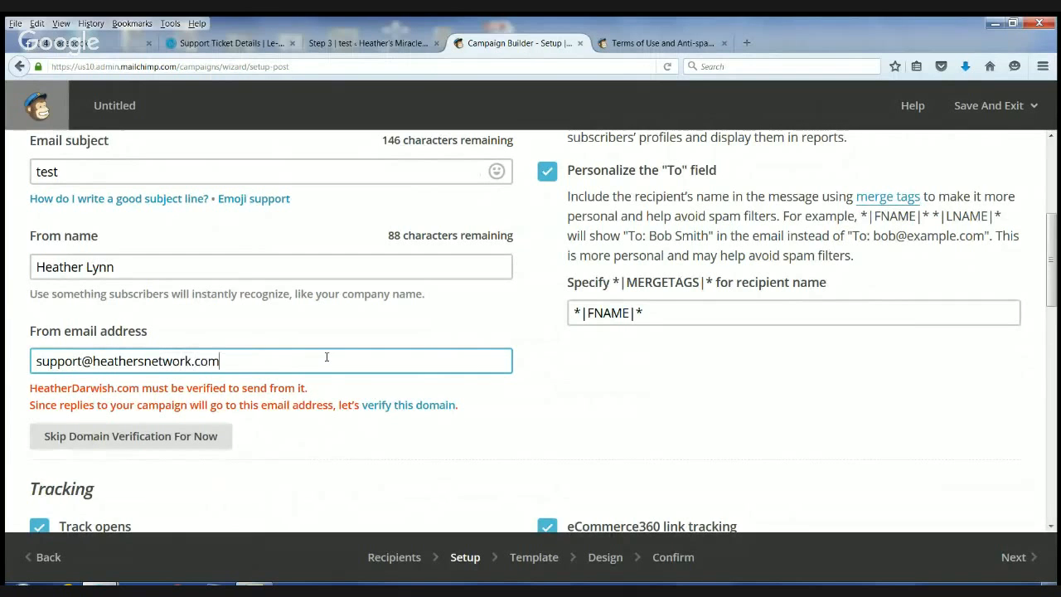
scroll(502, 434, down, 8)
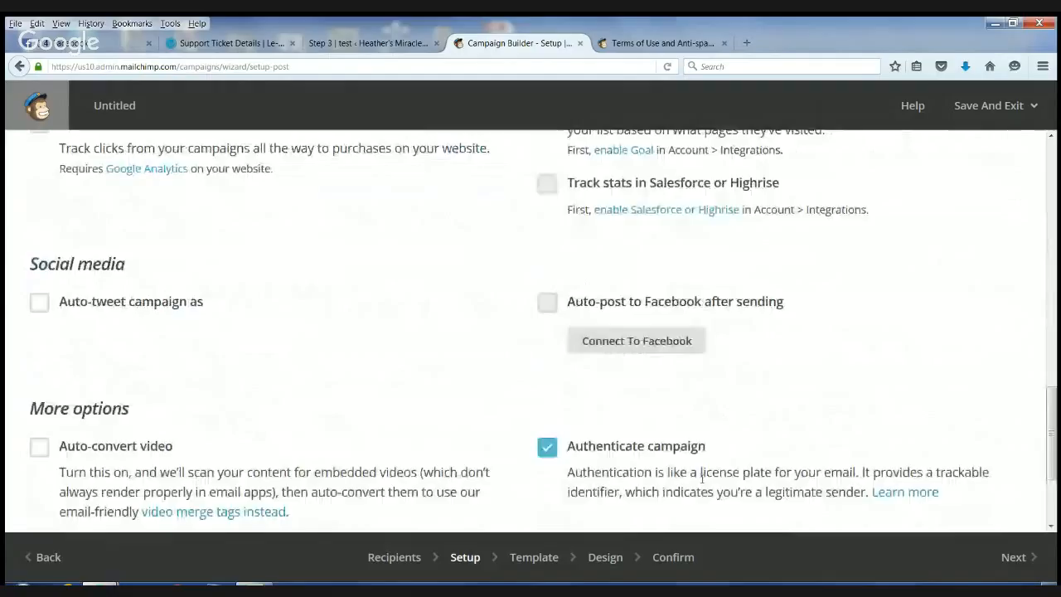
scroll(702, 479, down, 2)
click(1013, 557)
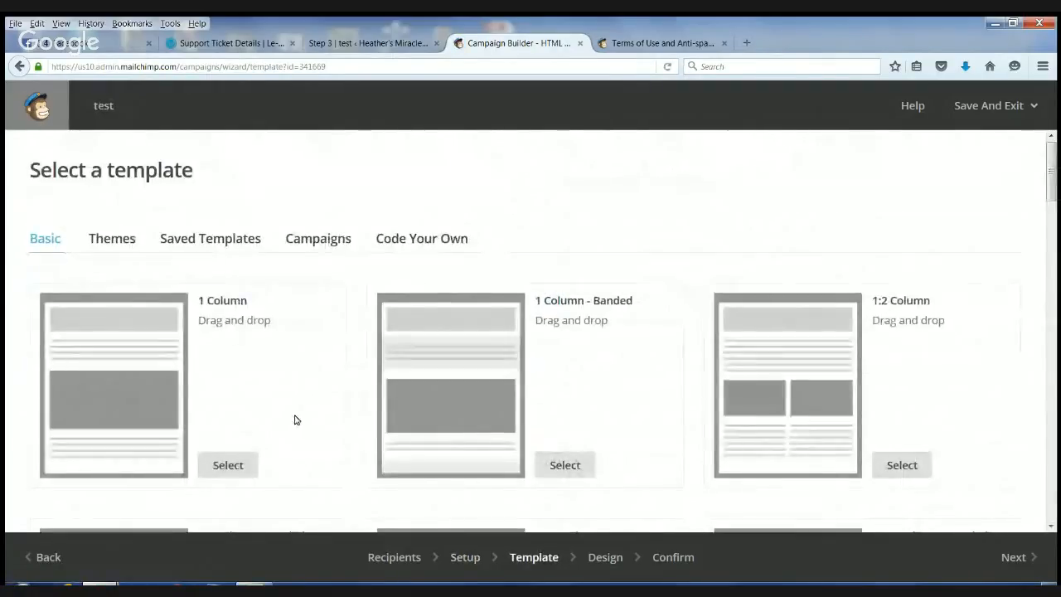
- Choose the basic 1 Column template for the campaign, and restore and re-maximize the browser window
click(243, 463)
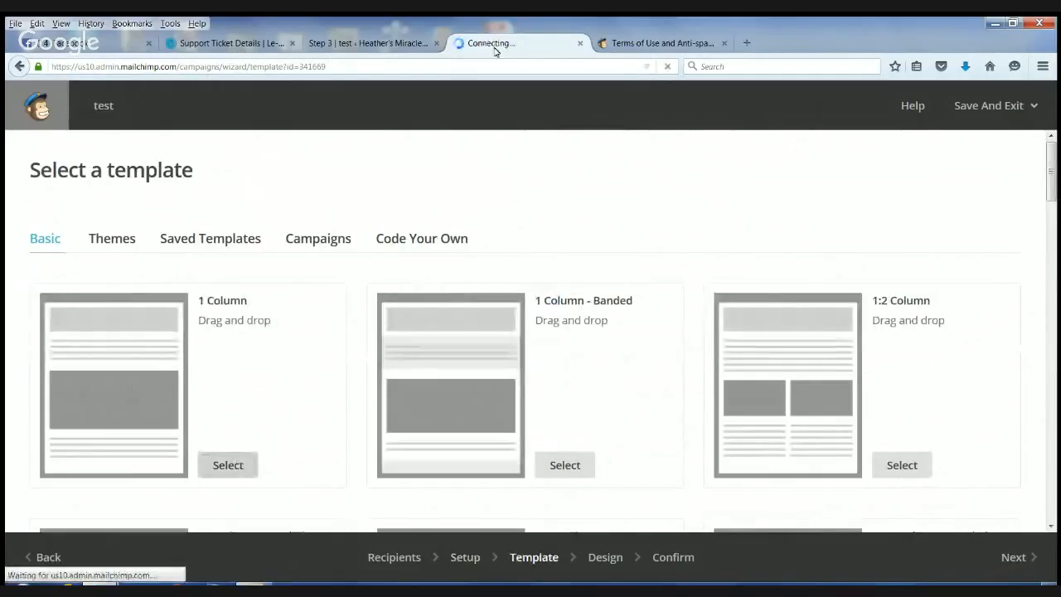
click(1013, 24)
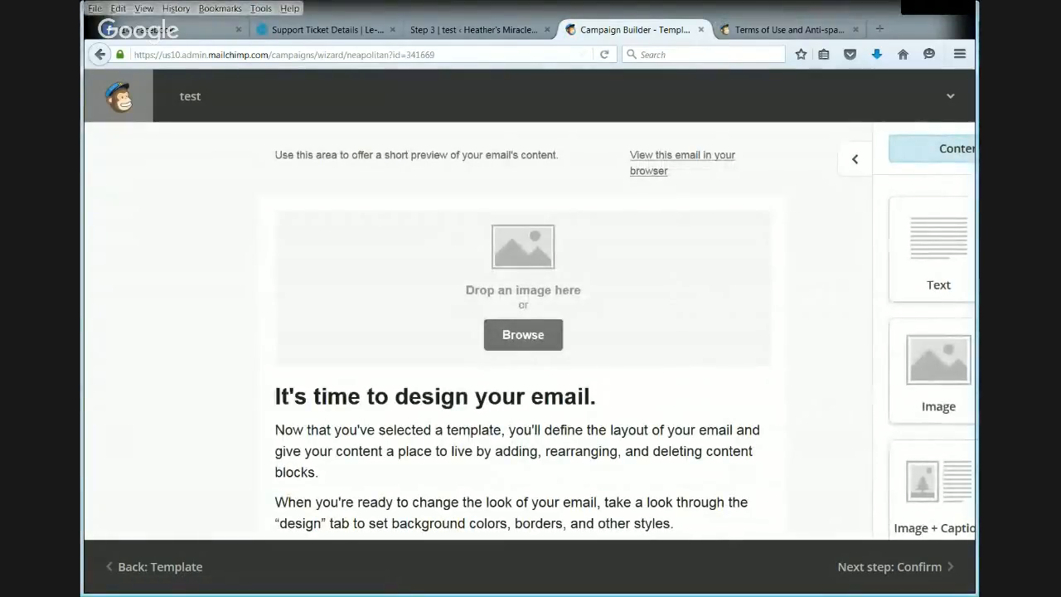
double_click(791, 10)
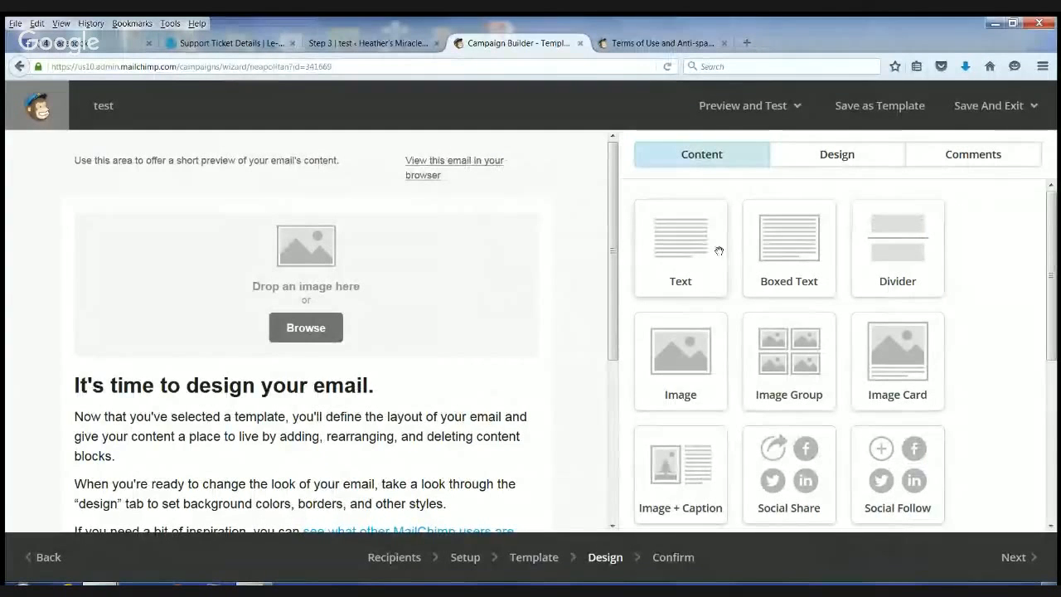
- Add a text block above the "It's time to design your email." block, and delete all the default text in that heading block
drag(710, 243, 382, 489)
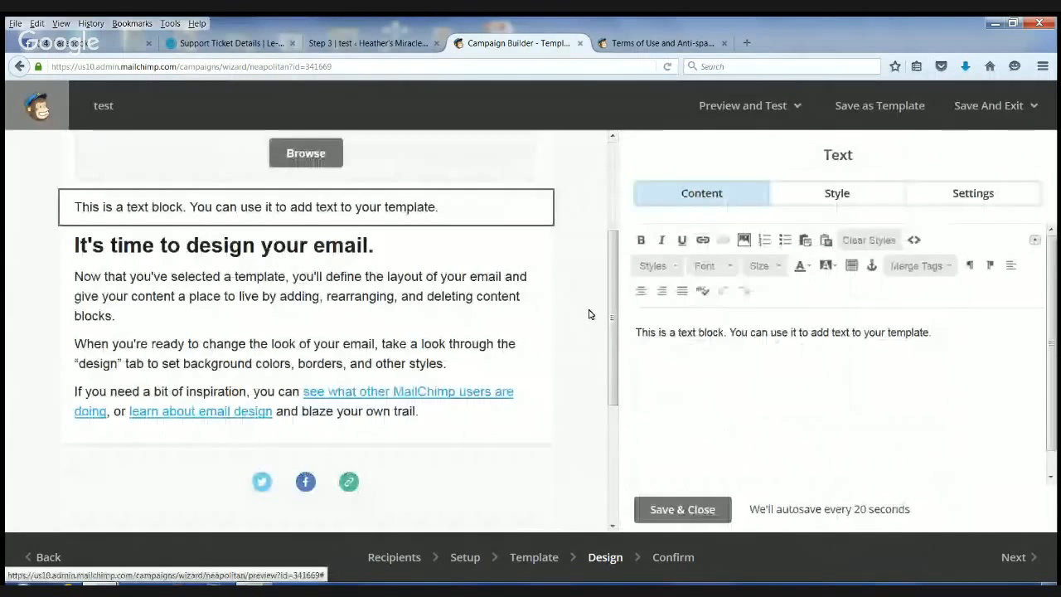
scroll(282, 276, up, 2)
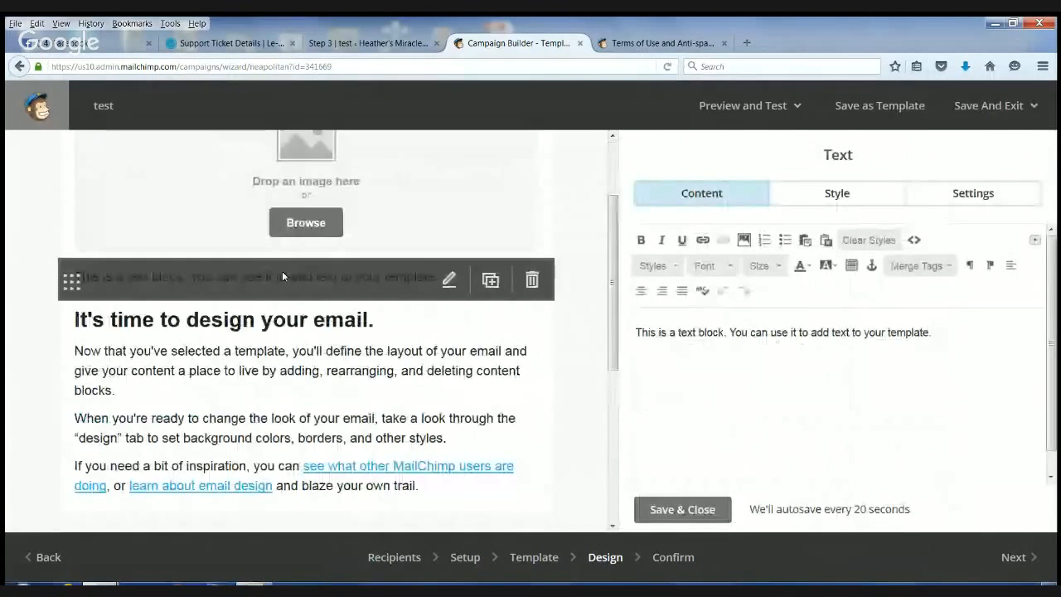
click(282, 327)
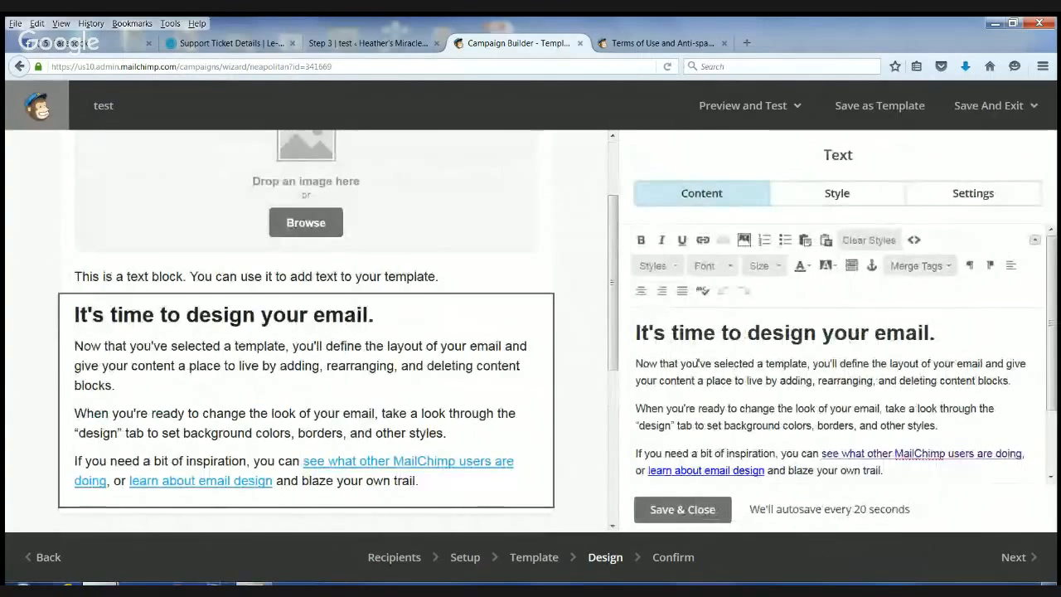
drag(639, 334, 1057, 498)
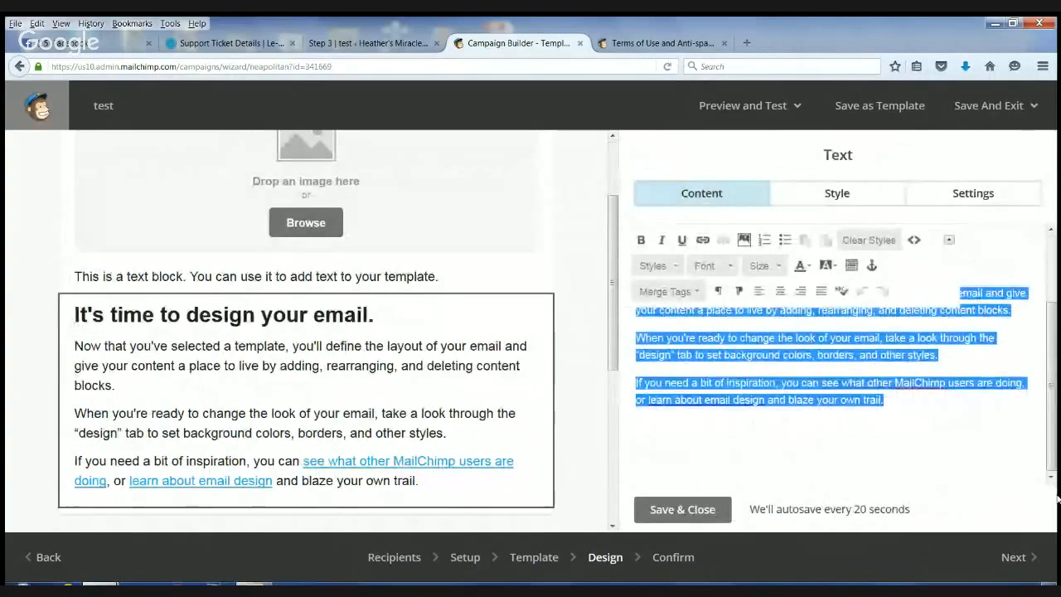
key(BackSpace)
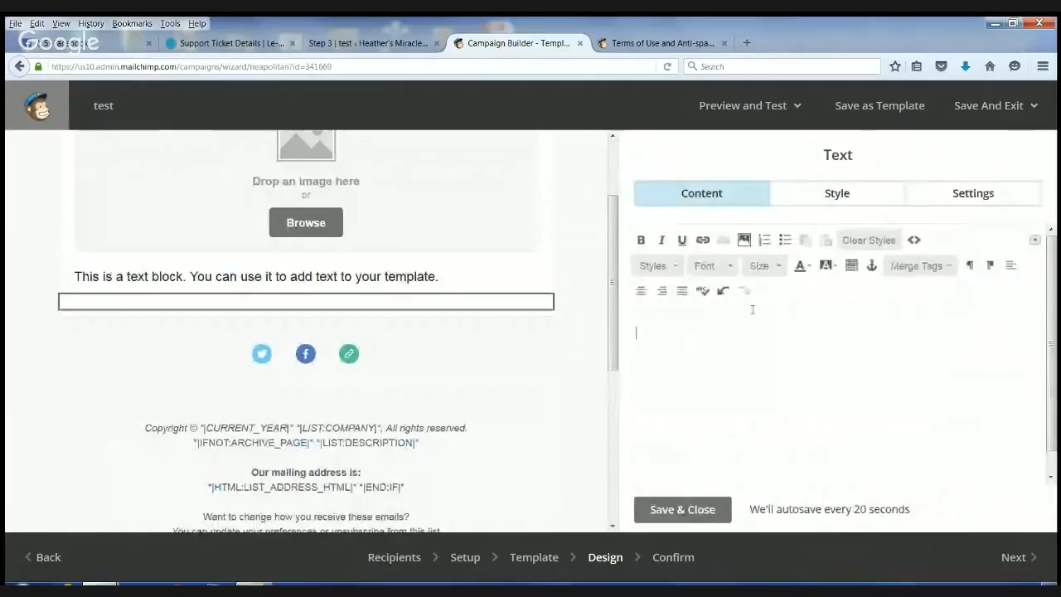
- Fill the emptied text block with the First Name merge tag followed by a comma, and "test email" on the next line
click(948, 266)
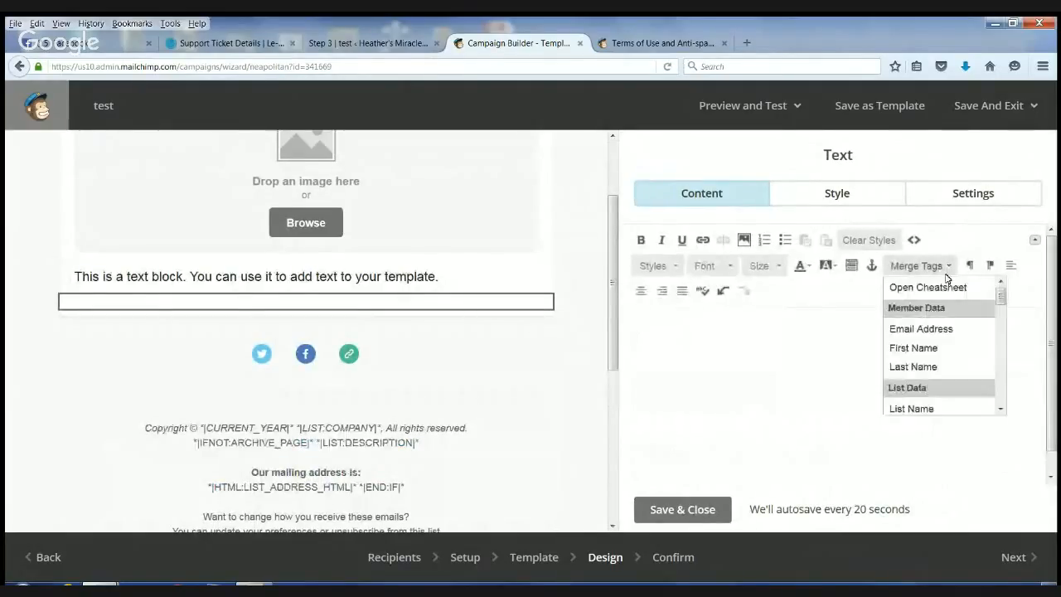
click(937, 348)
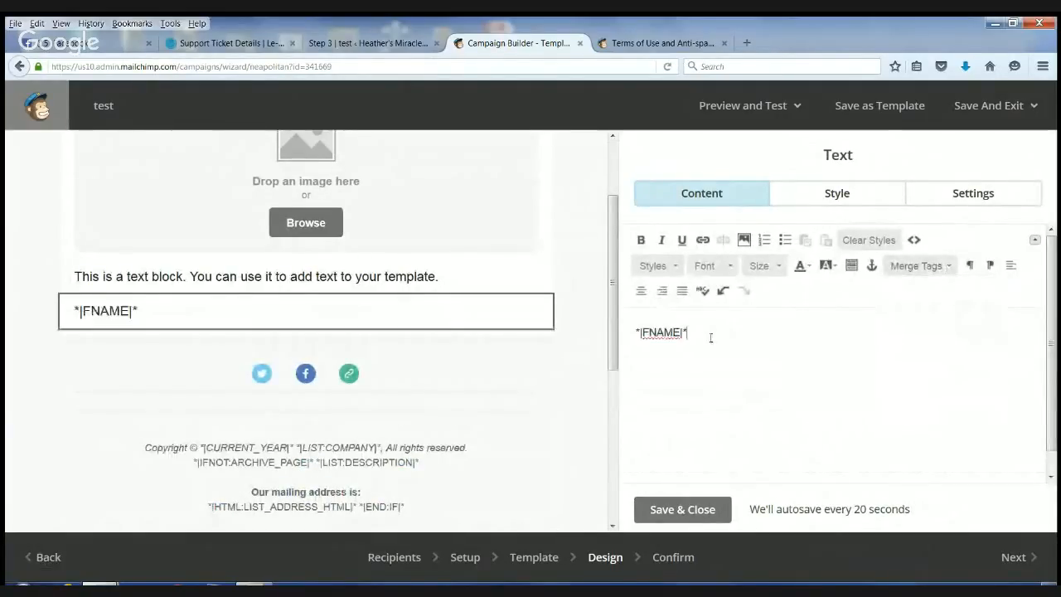
key(Return)
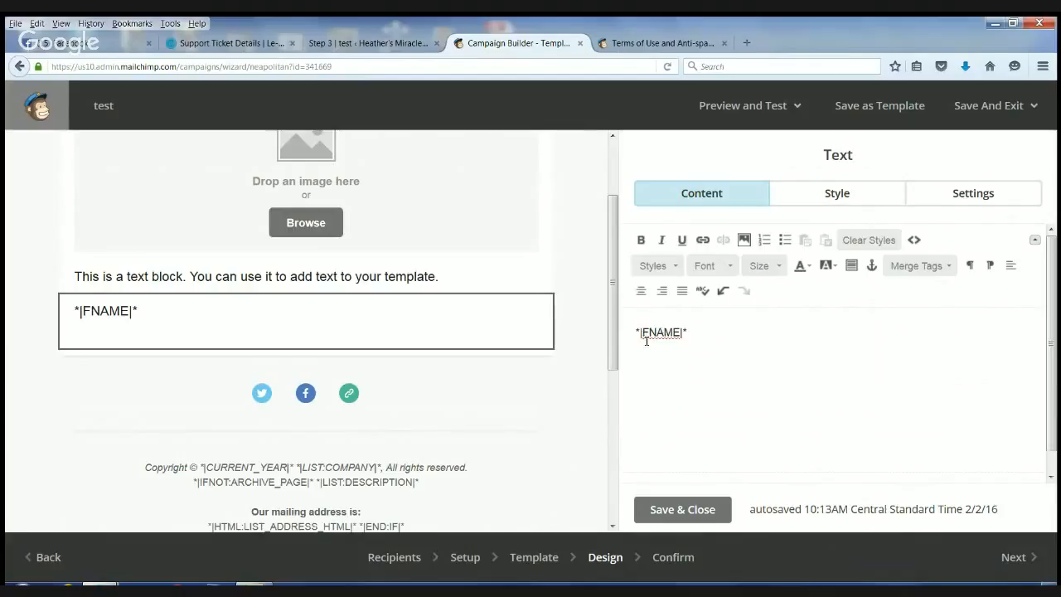
text(test emal)
key(BackSpace)
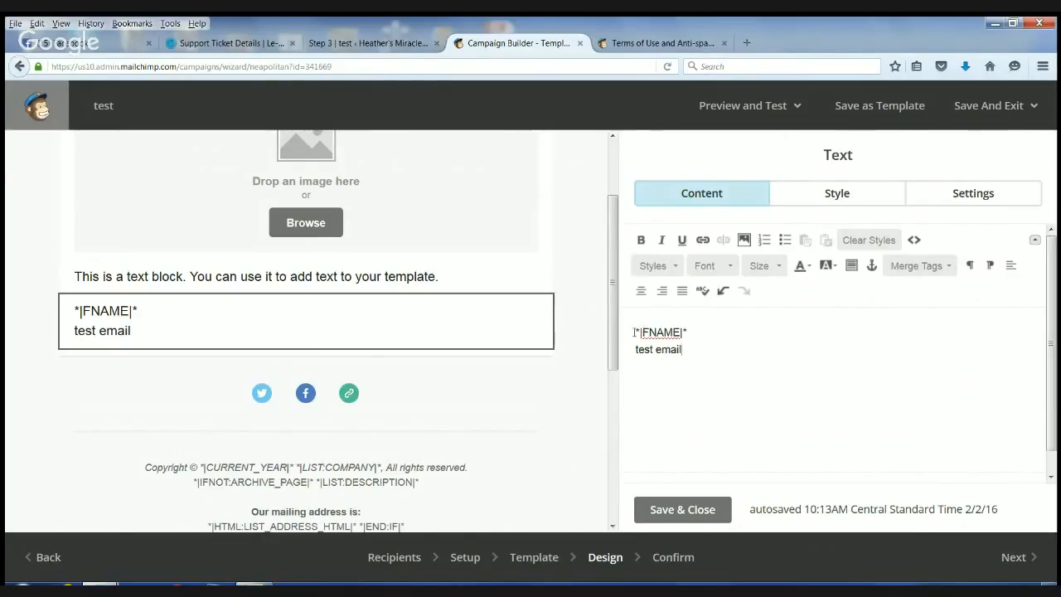
click(696, 335)
text(,)
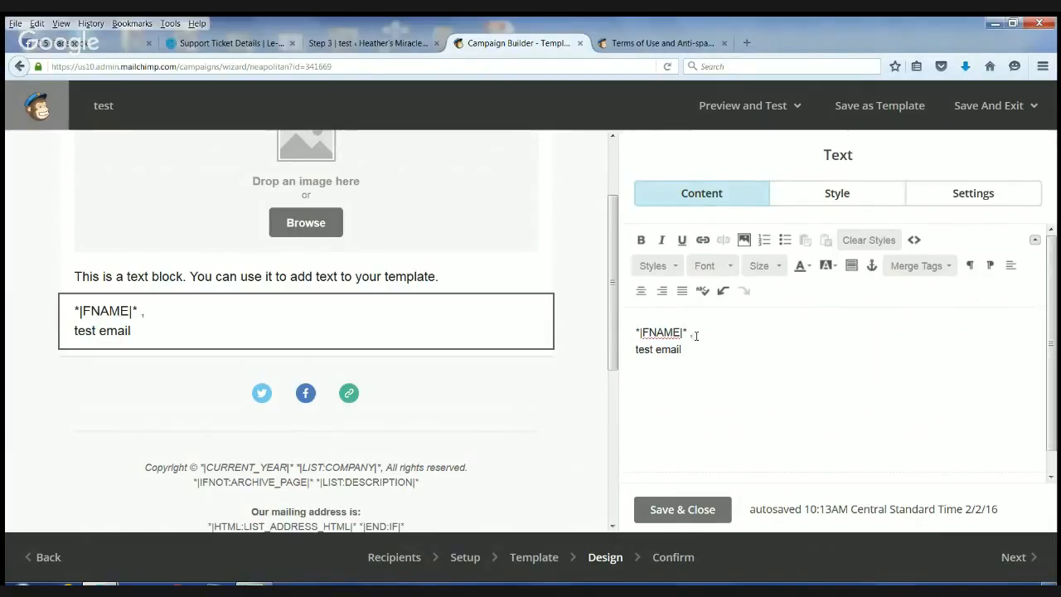